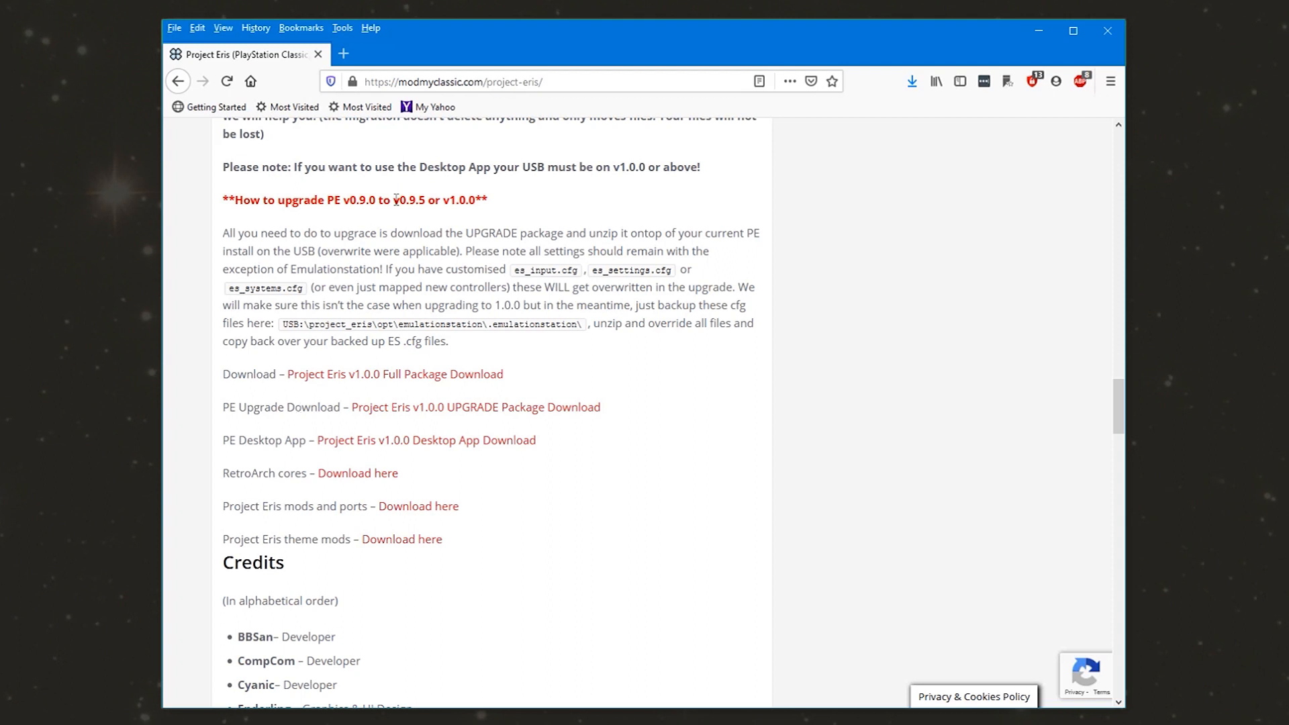
Download the Project Eris v1.0.0 UPGRADE package and save the zip file
left_click_drag(394, 201, 427, 200)
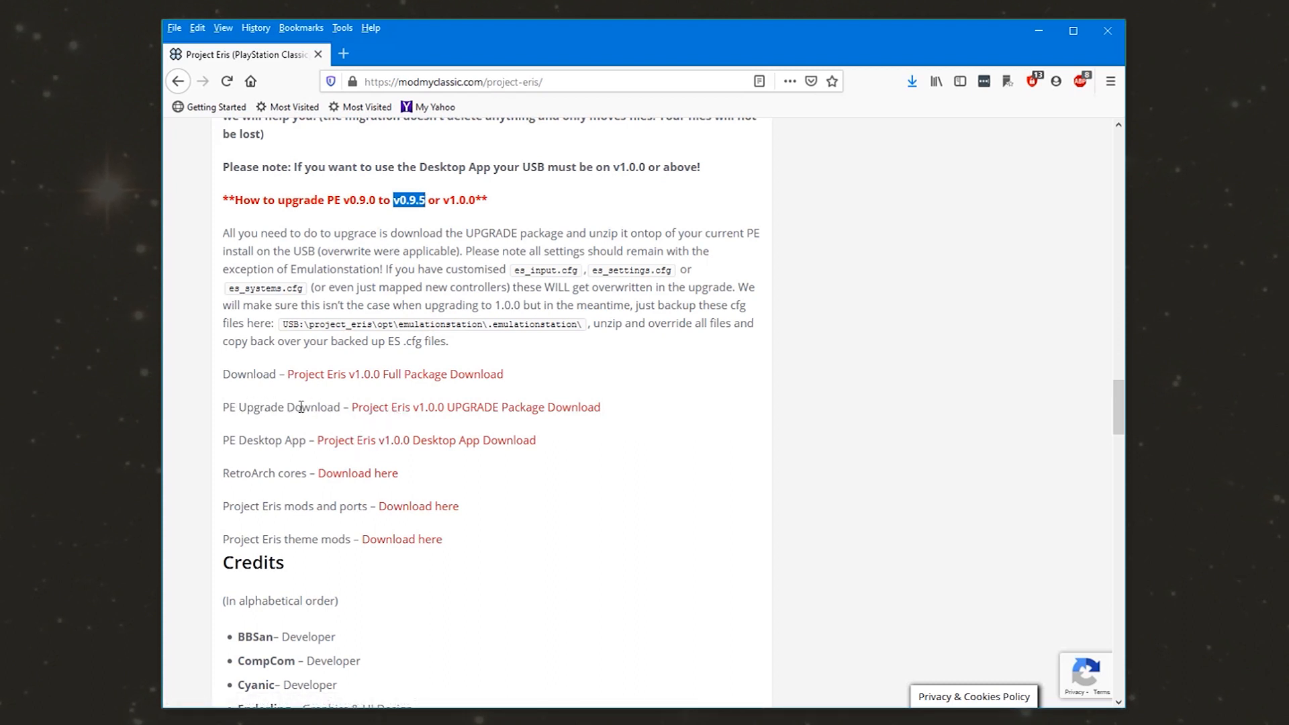
left_click(389, 410)
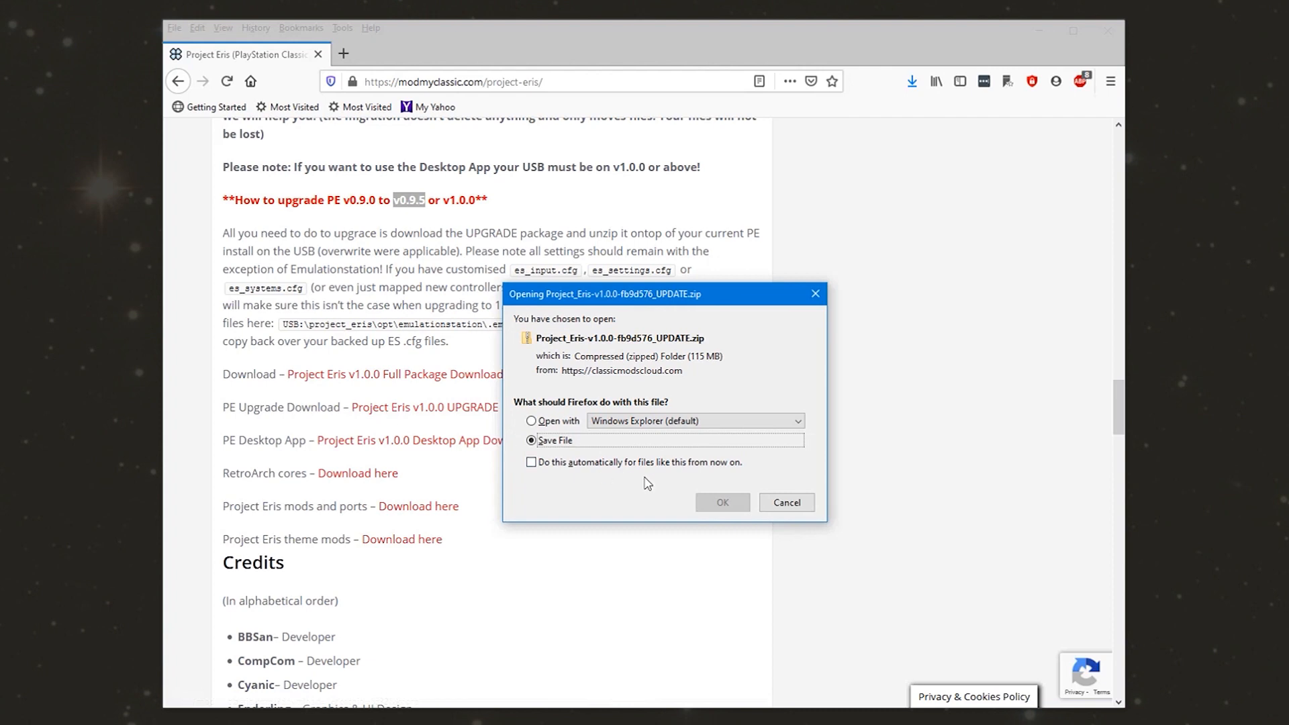
left_click(714, 504)
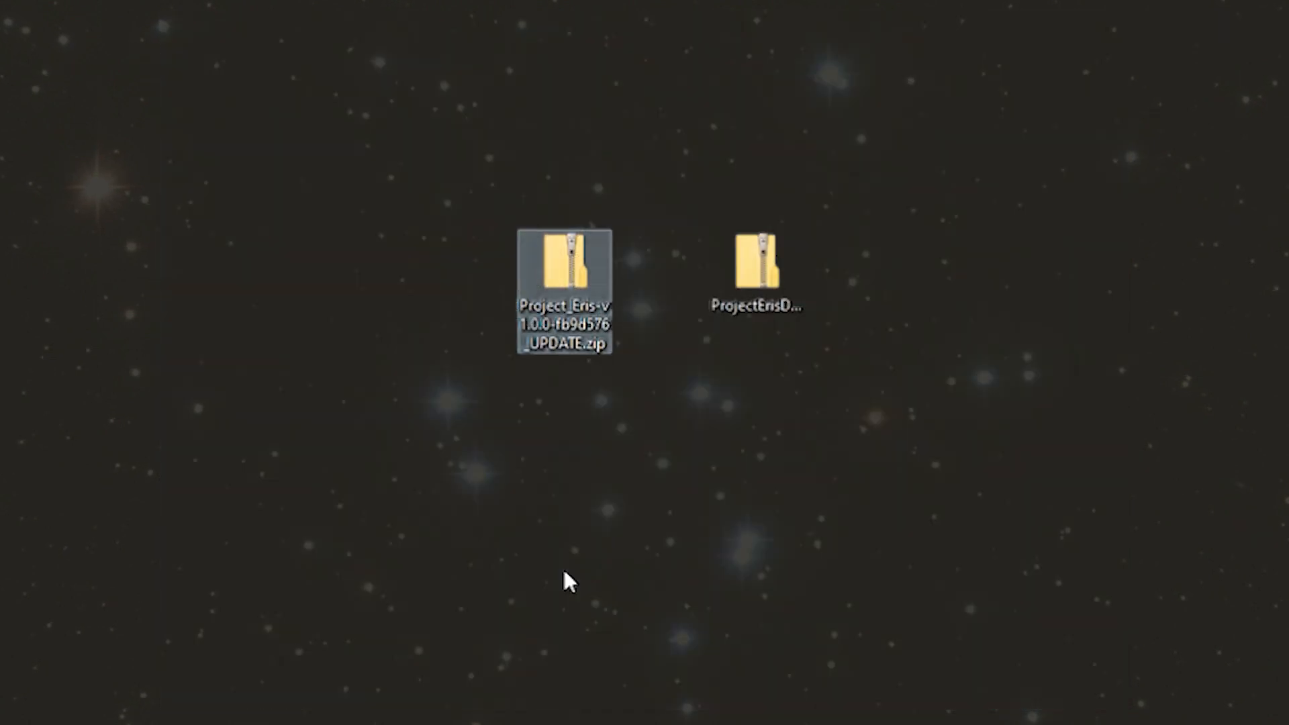
Copy all three folders from the Project Eris update zip to SONY (L:), replacing existing files, and remove the zip from the desktop
double_click(574, 270)
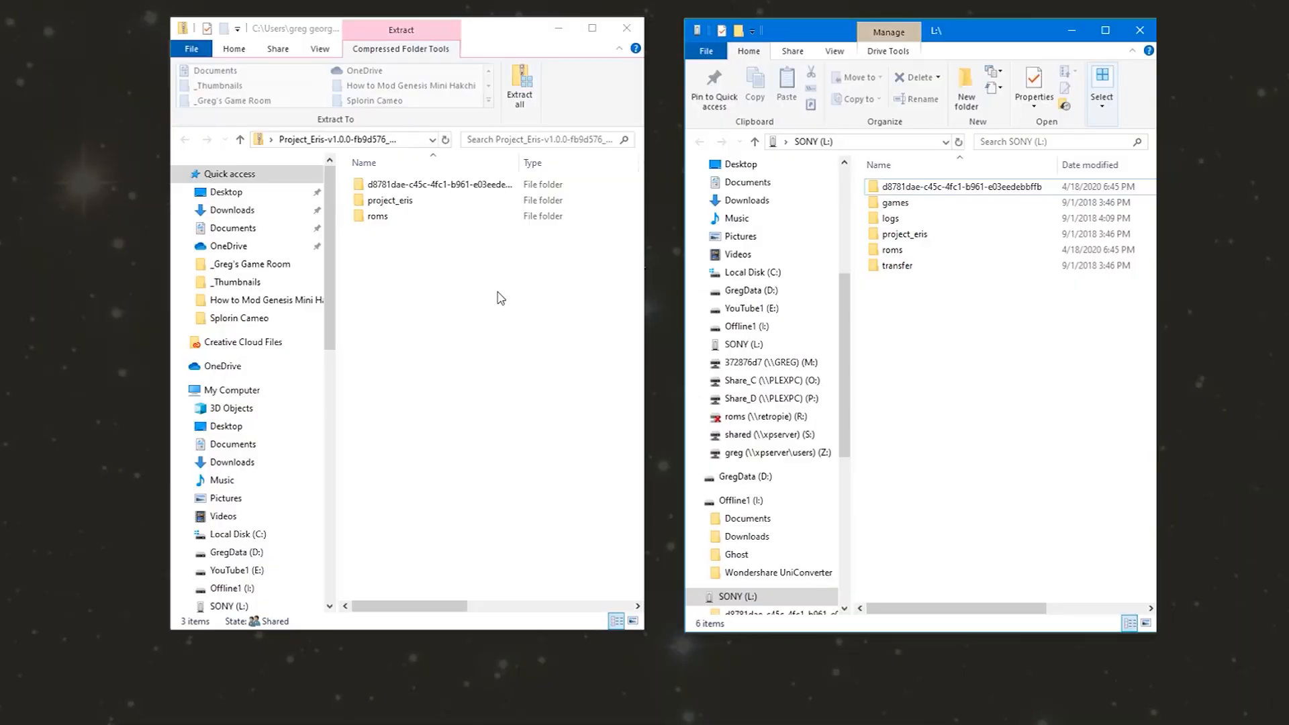
left_click_drag(501, 293, 383, 186)
right_click(415, 199)
left_click(463, 263)
left_click(998, 359)
right_click(997, 359)
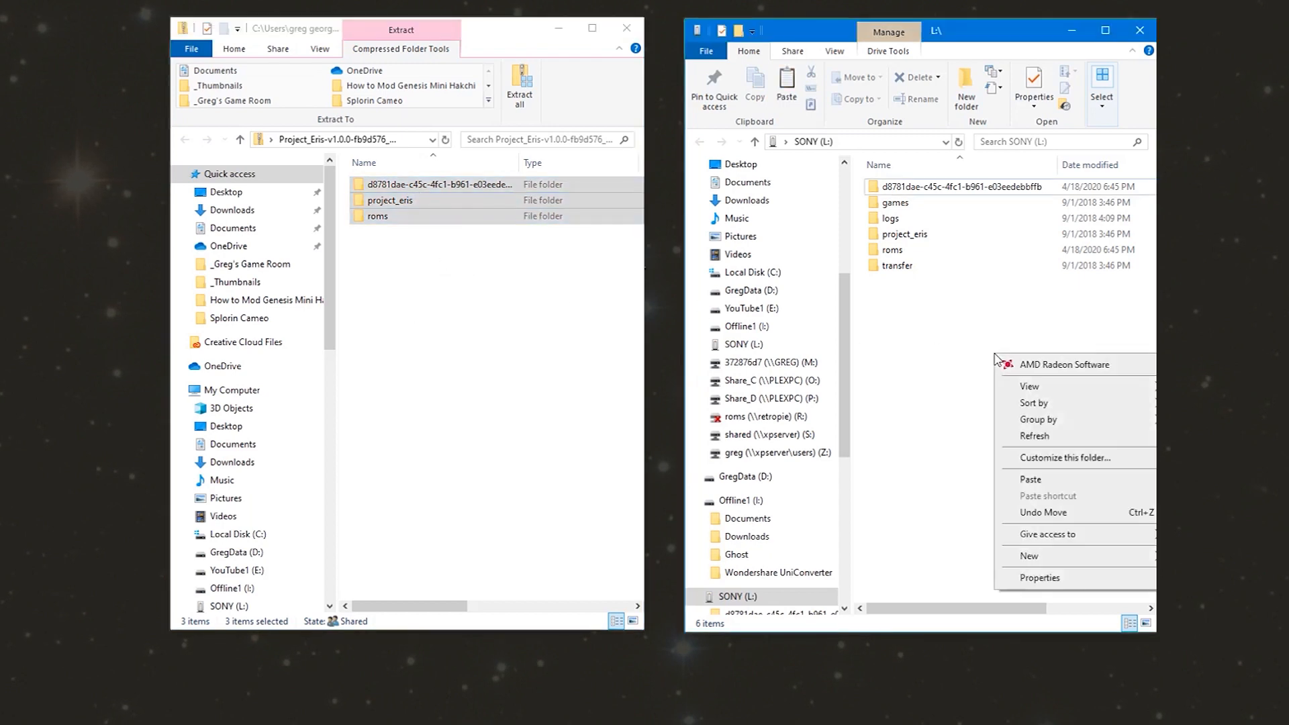
left_click(1047, 482)
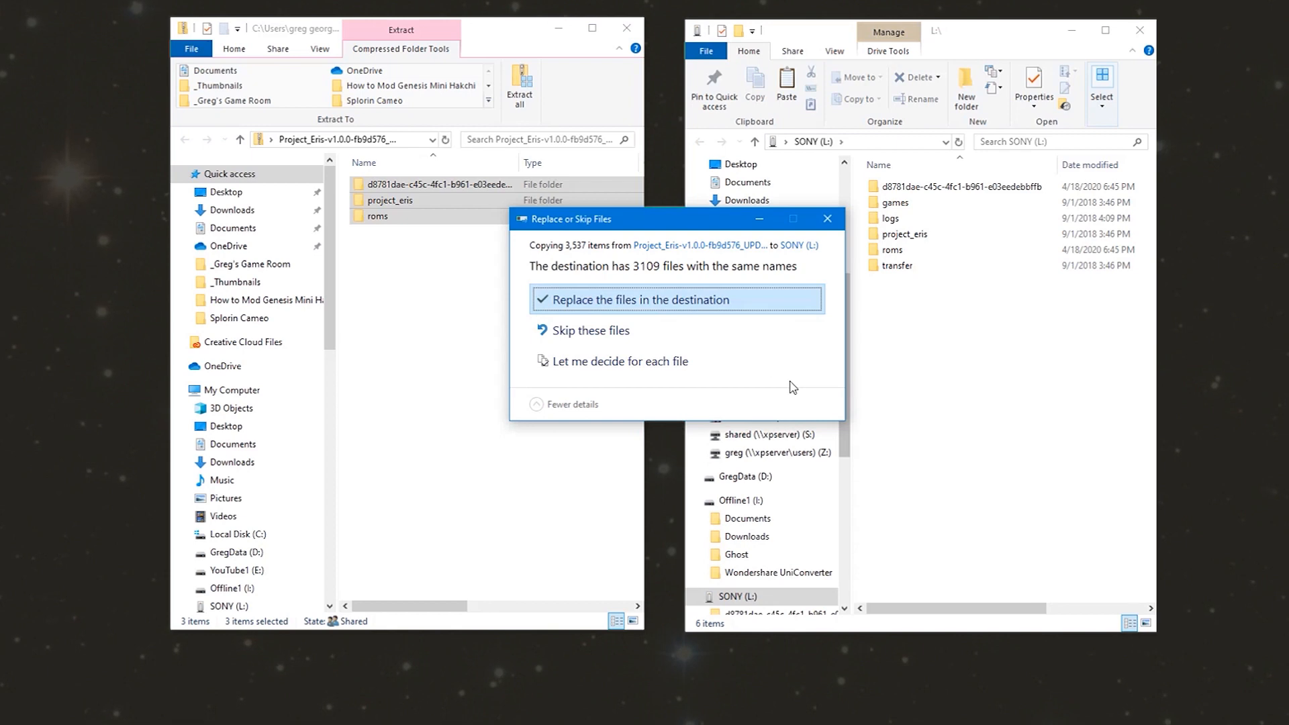
left_click(692, 311)
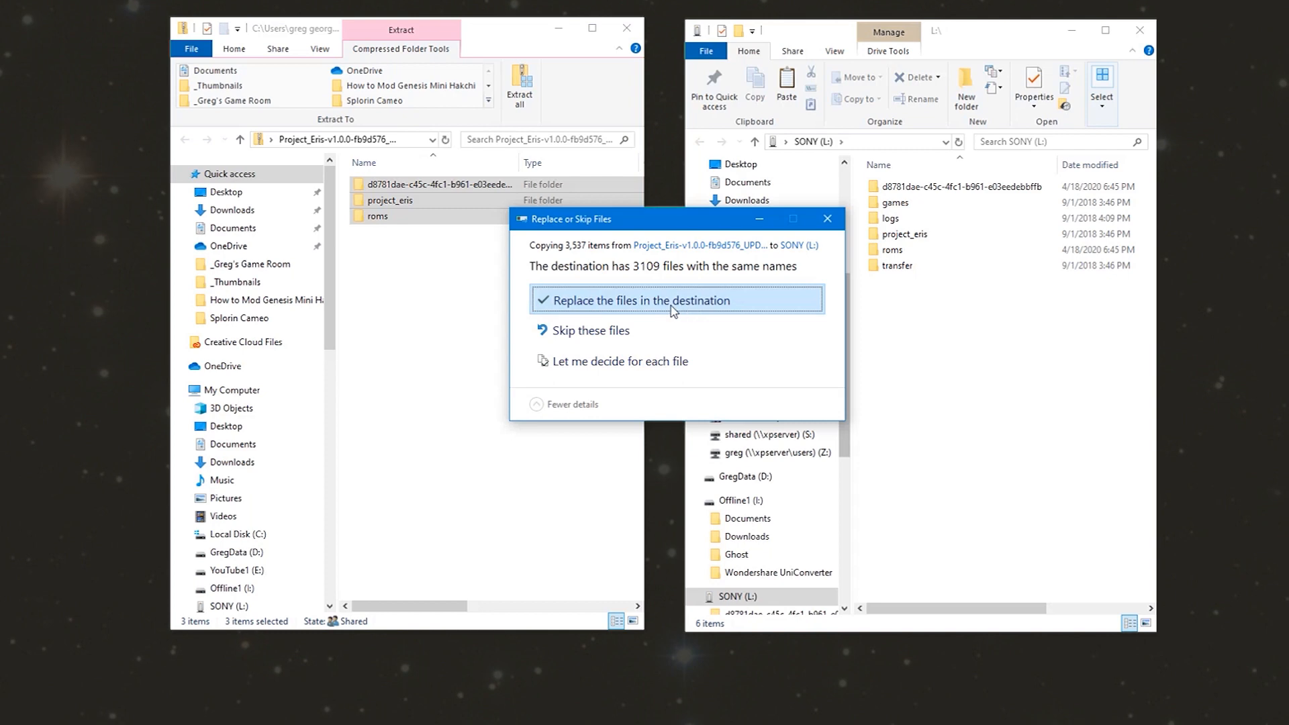
left_click(660, 309)
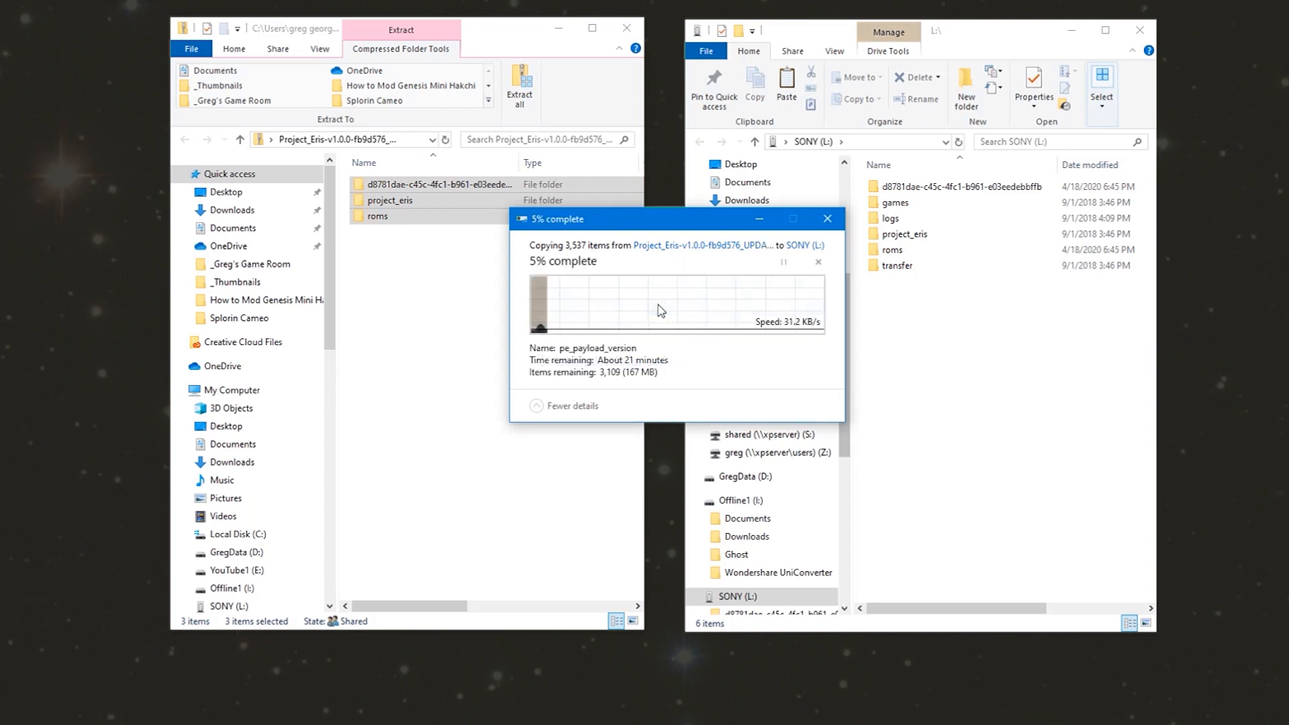
left_click(575, 354)
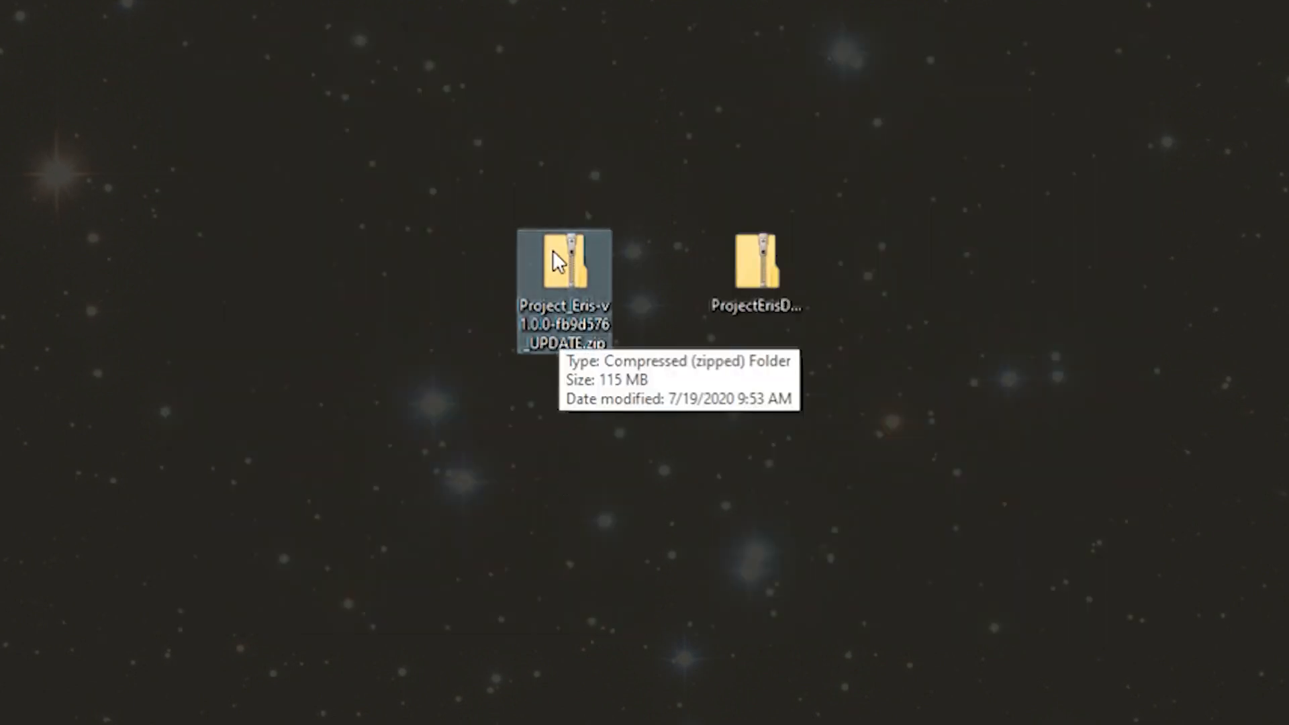
left_click_drag(554, 252, 1288, 586)
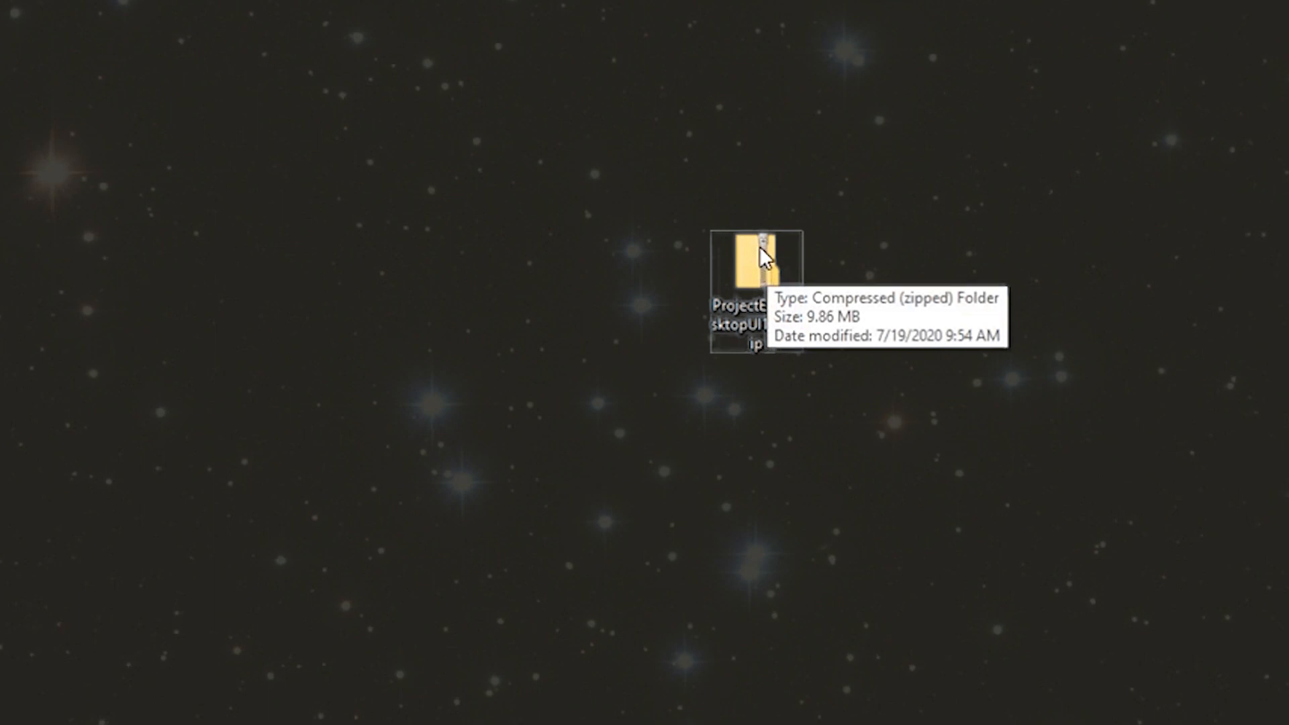
Open ProjectErisDesktopUI1.0.0.zip and copy all its contents, allowing the blocked files through the security warning
double_click(759, 245)
left_click(619, 216)
left_click_drag(935, 235, 930, 587)
left_click(599, 614, "shift")
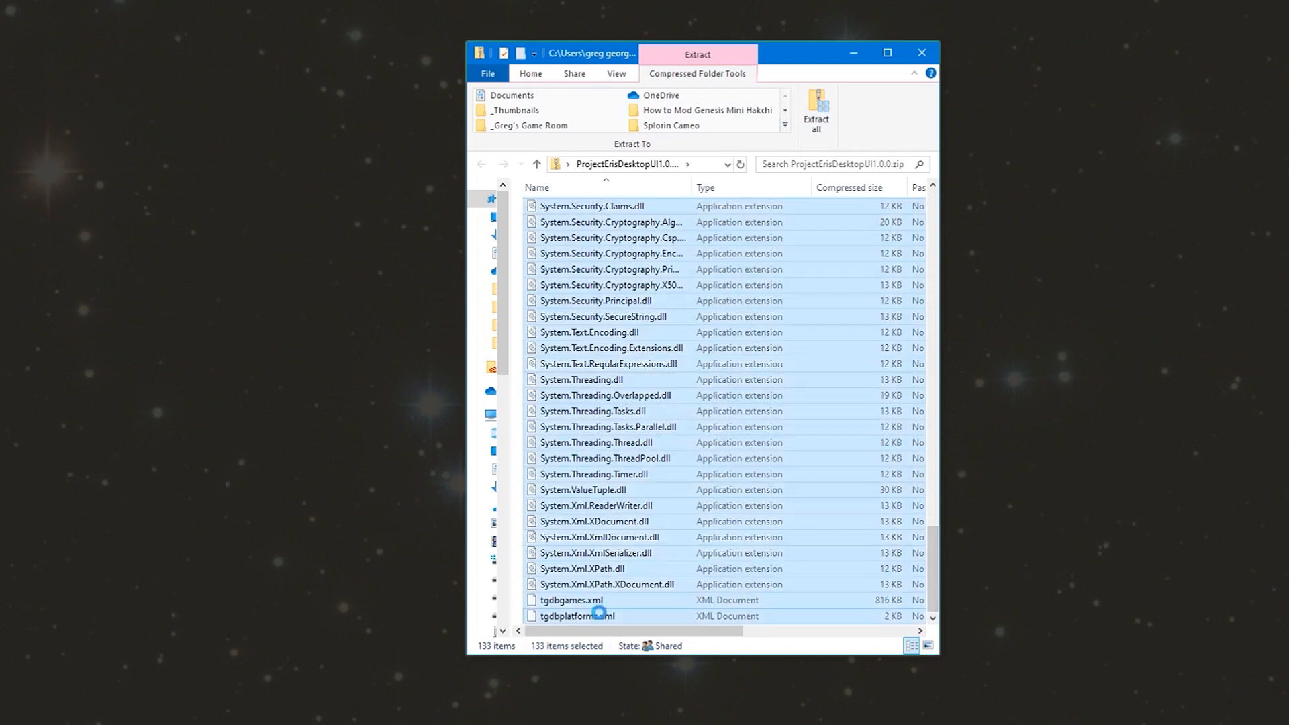
key("ctrl+c")
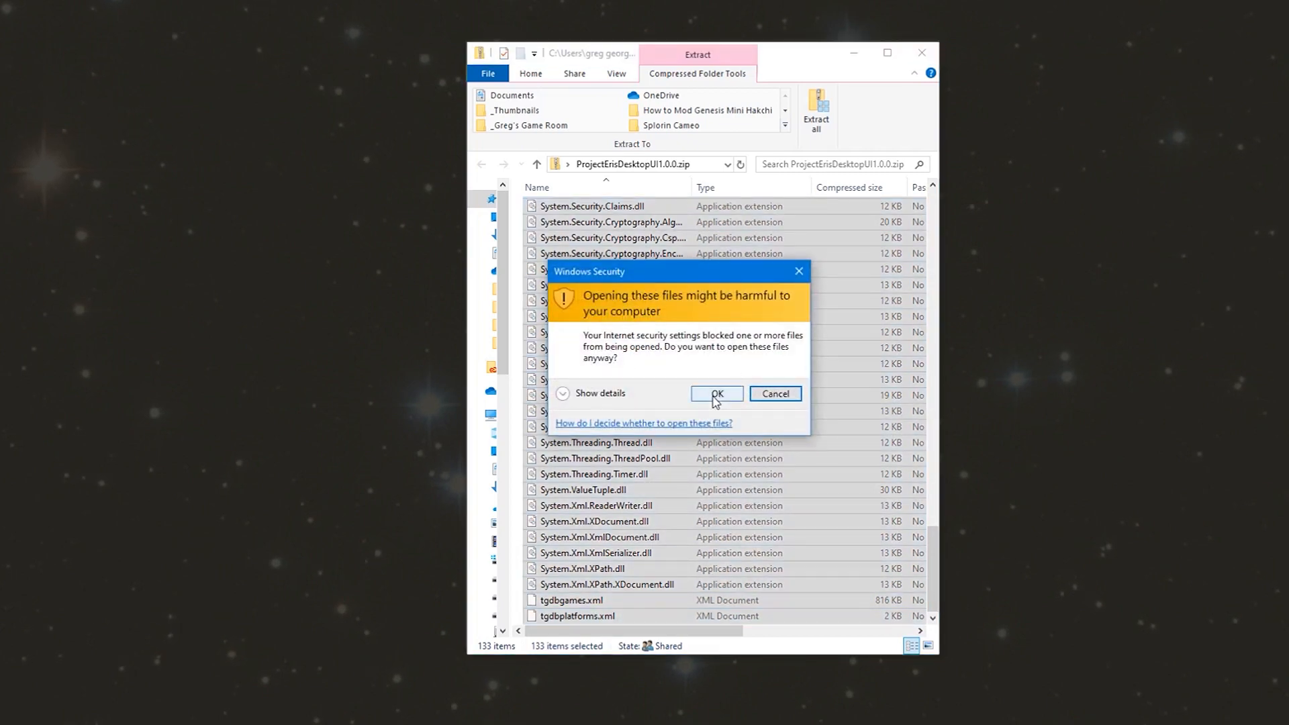
left_click(716, 394)
right_click(629, 375)
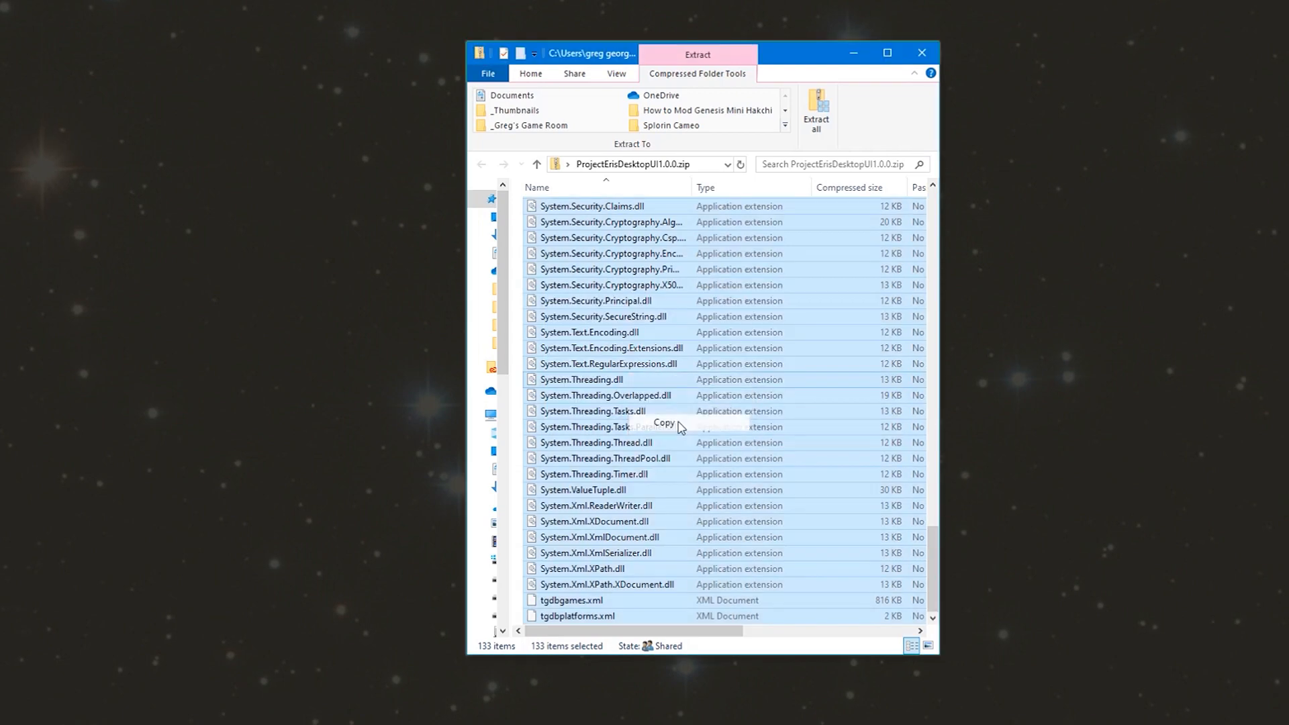
Create a new folder named Project Eris on the desktop
right_click(662, 355)
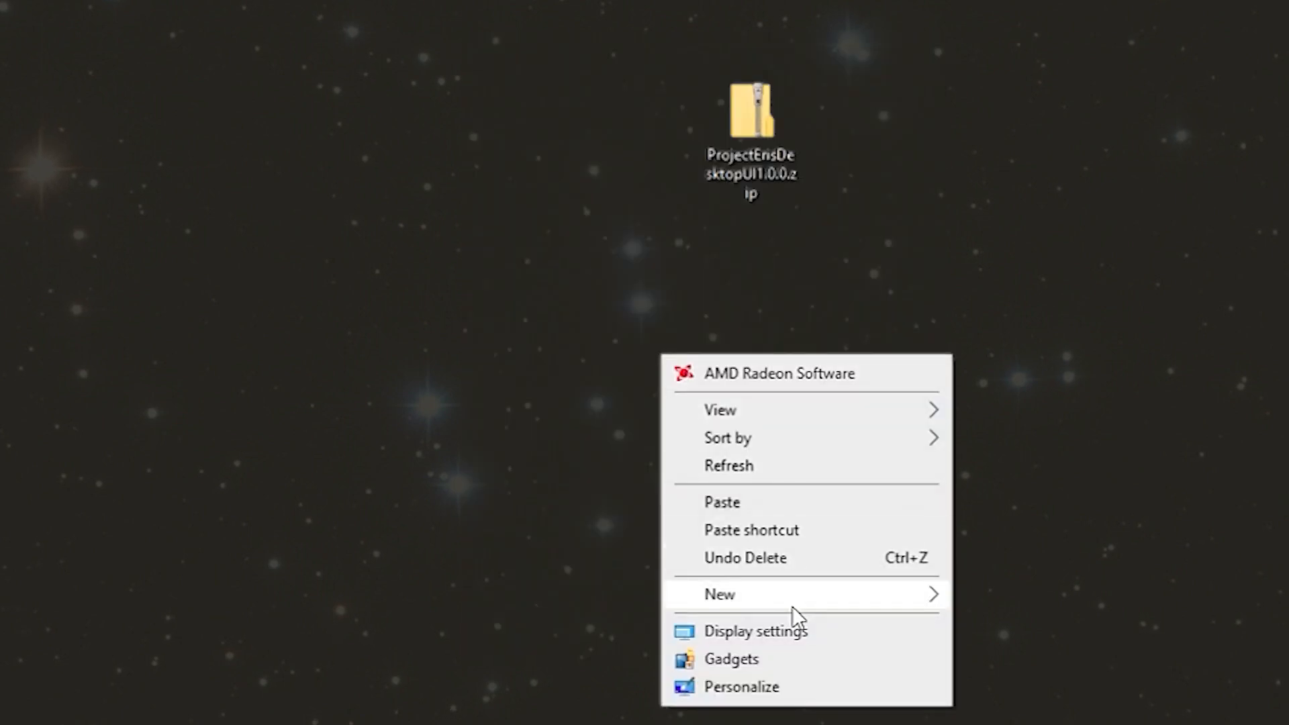
mouse_move(793, 606)
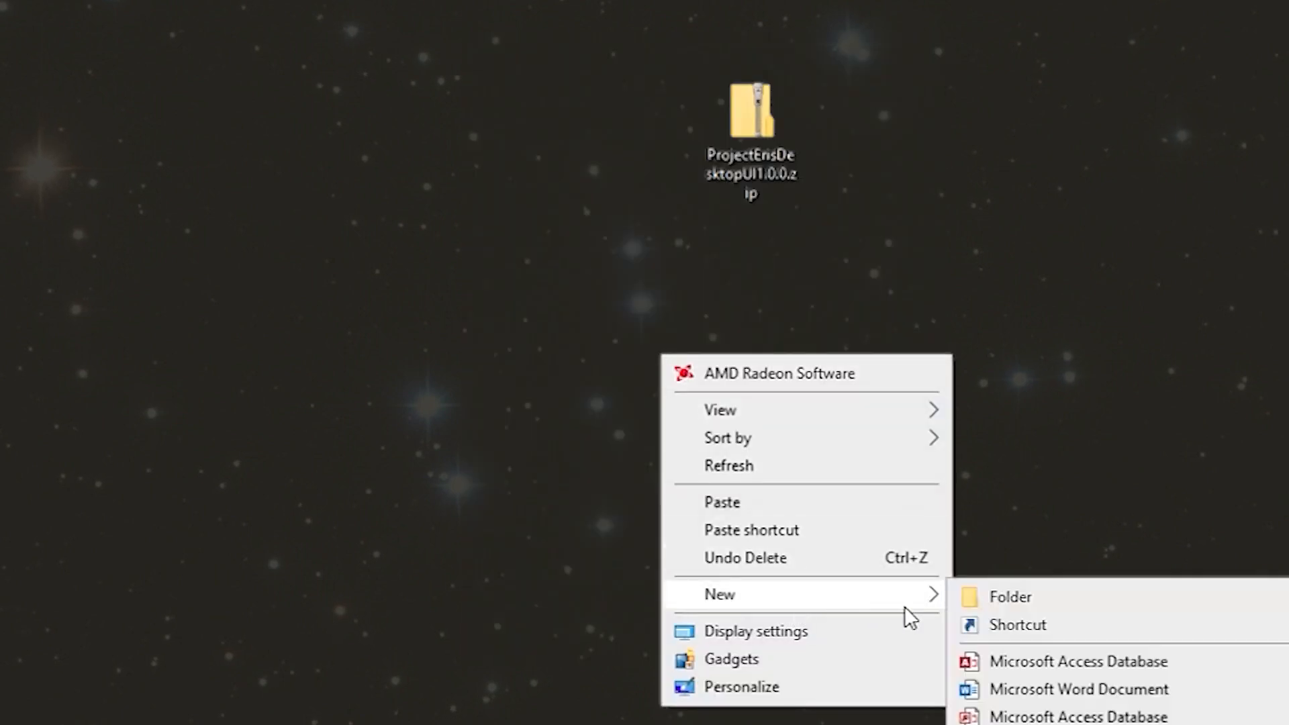
left_click(1022, 597)
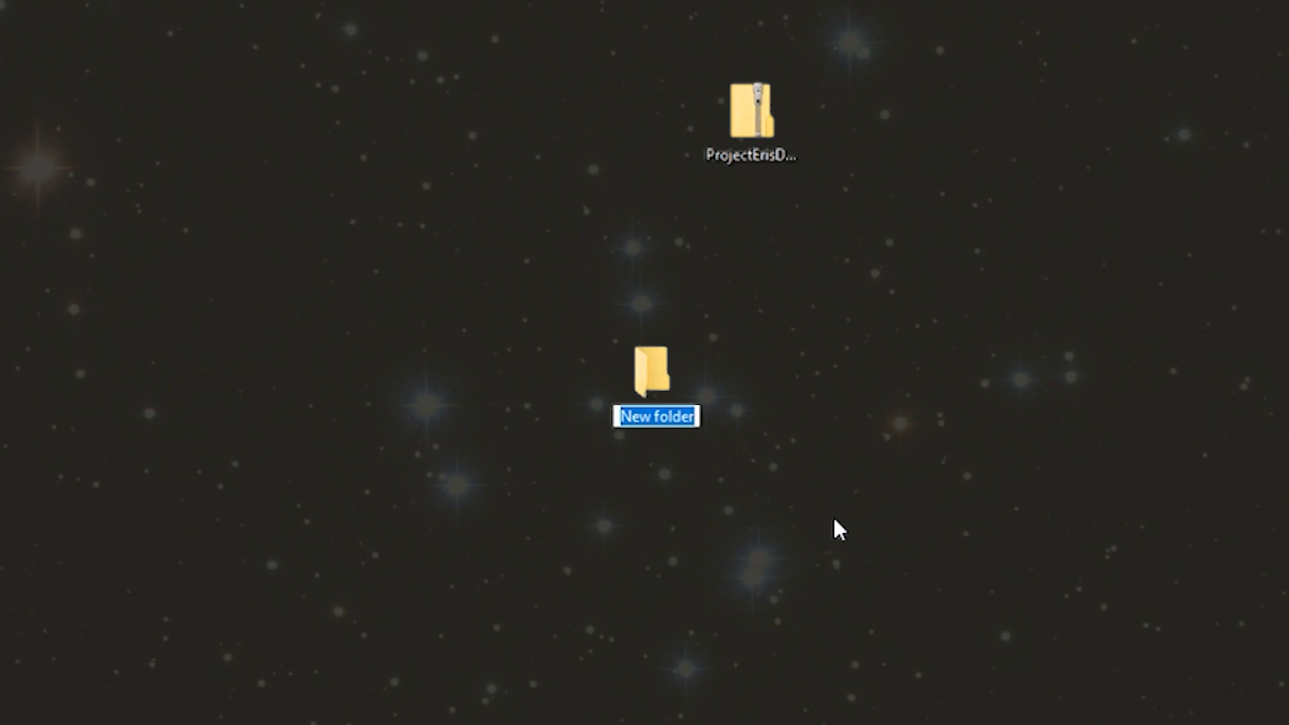
type("Project Eris")
key("Return")
Paste the copied desktop app files into the Project Eris folder
double_click(677, 386)
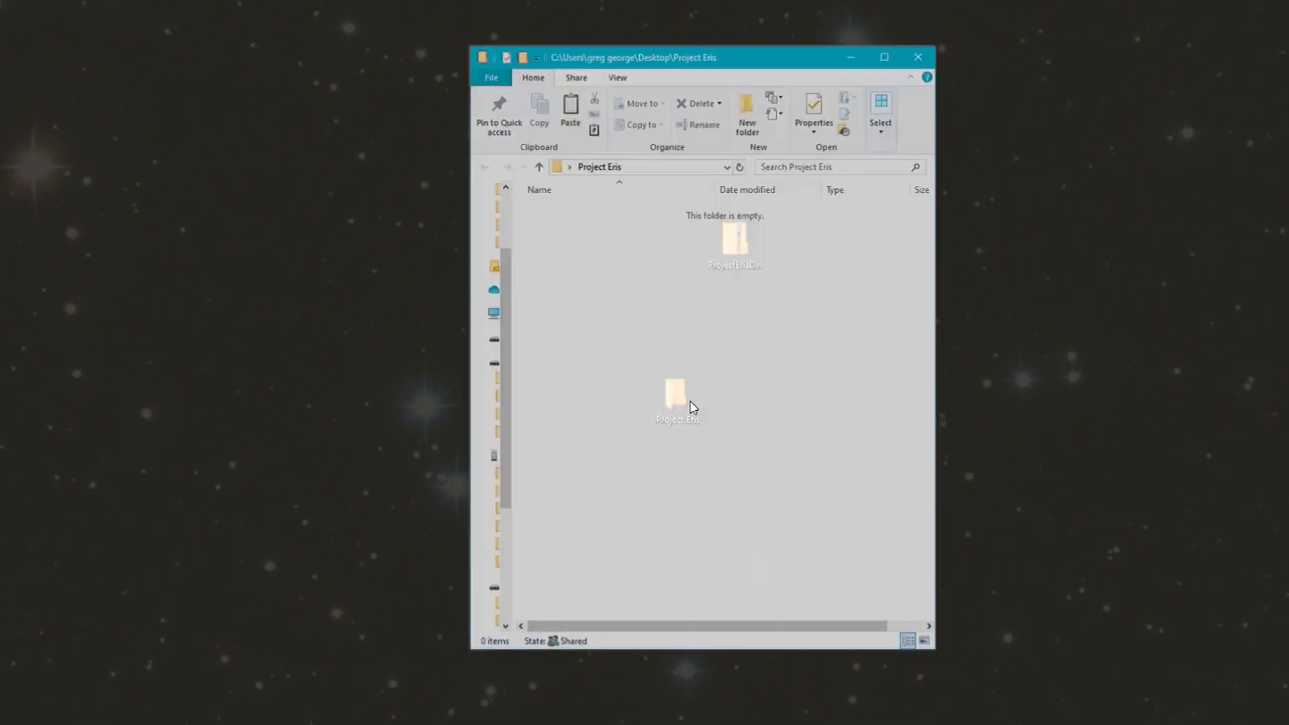
right_click(686, 333)
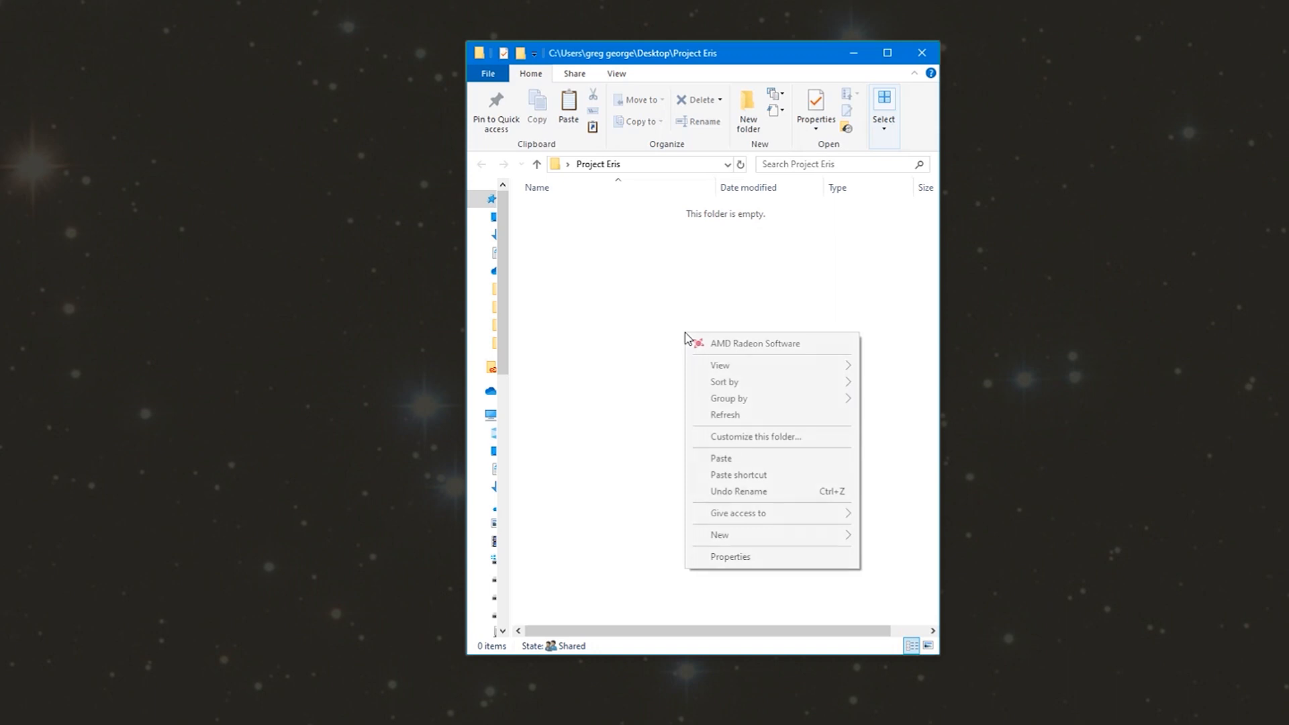
left_click(747, 460)
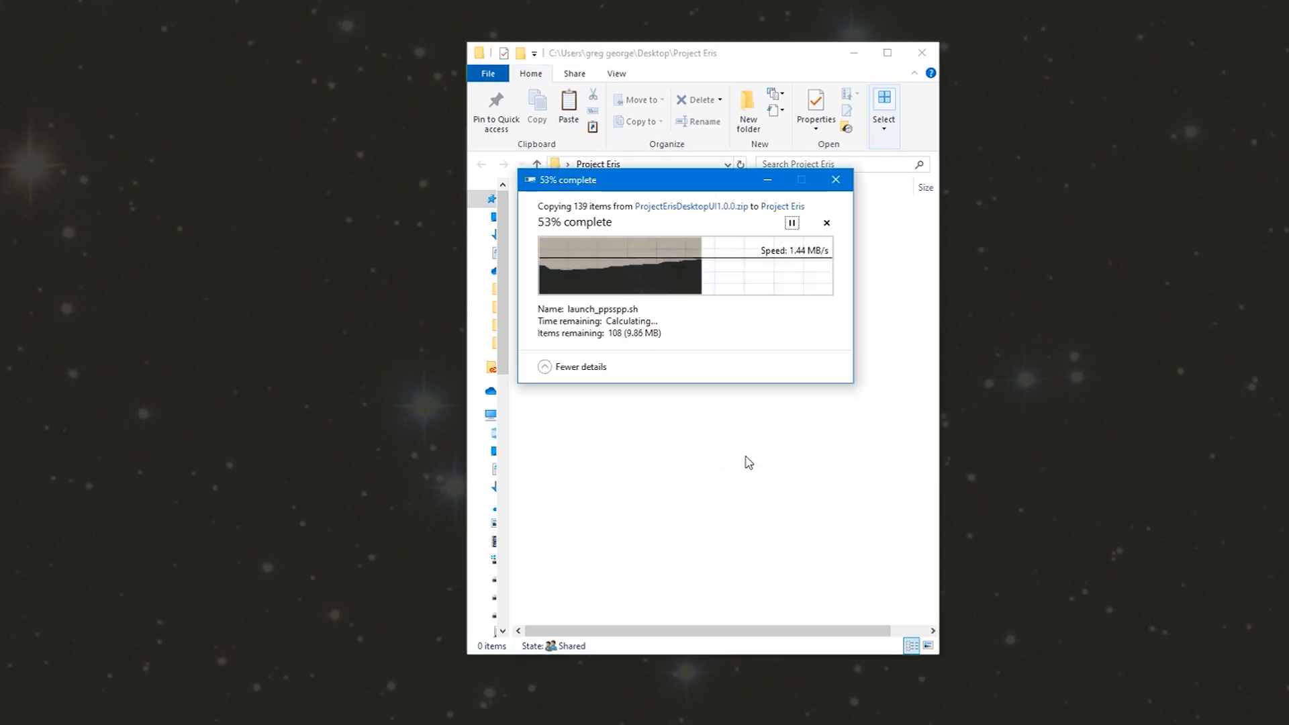
Launch projectErisUI.exe from the Project Eris folder, choosing to run it despite the SmartScreen block
left_click(569, 510)
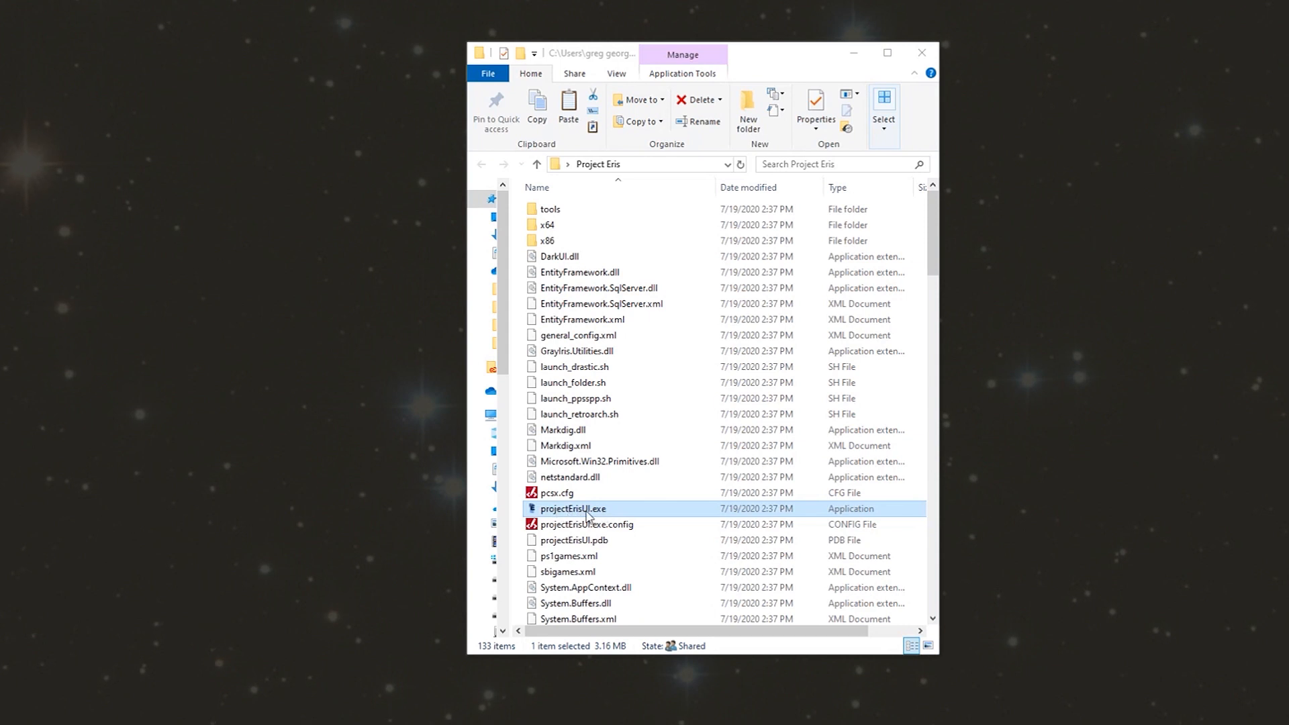
double_click(586, 513)
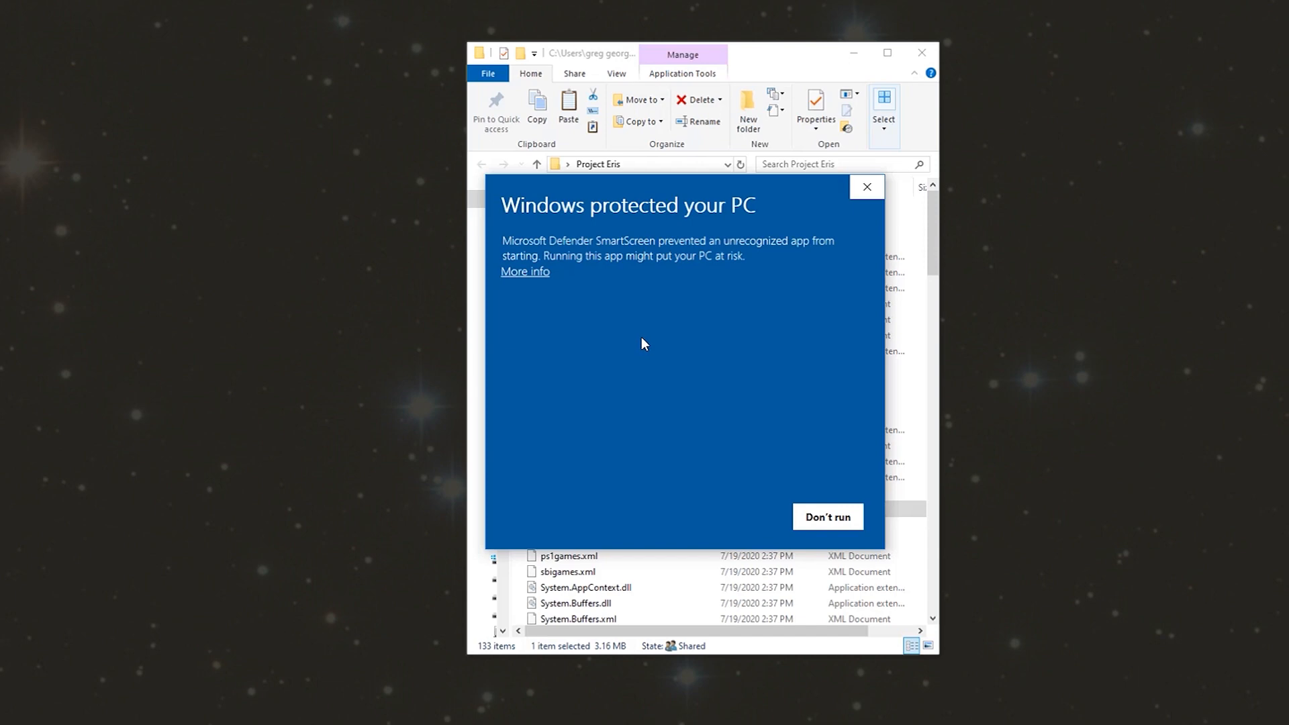
left_click(528, 272)
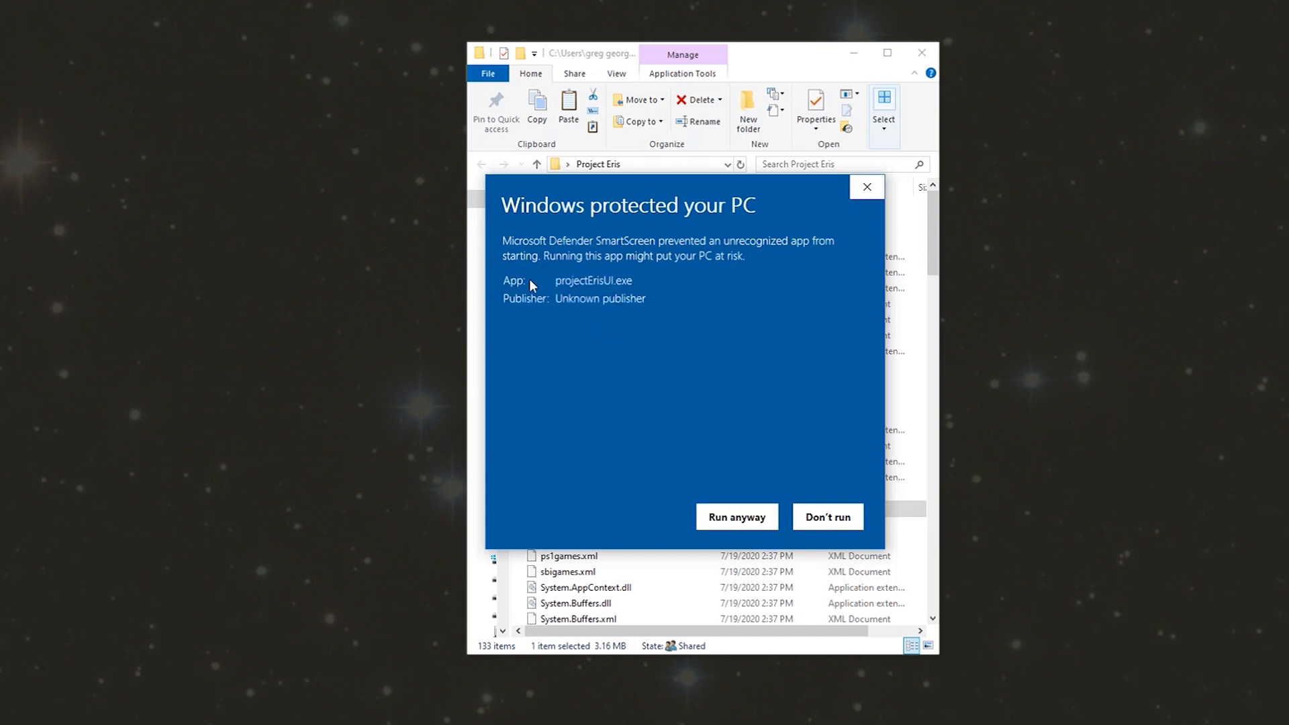
left_click(734, 531)
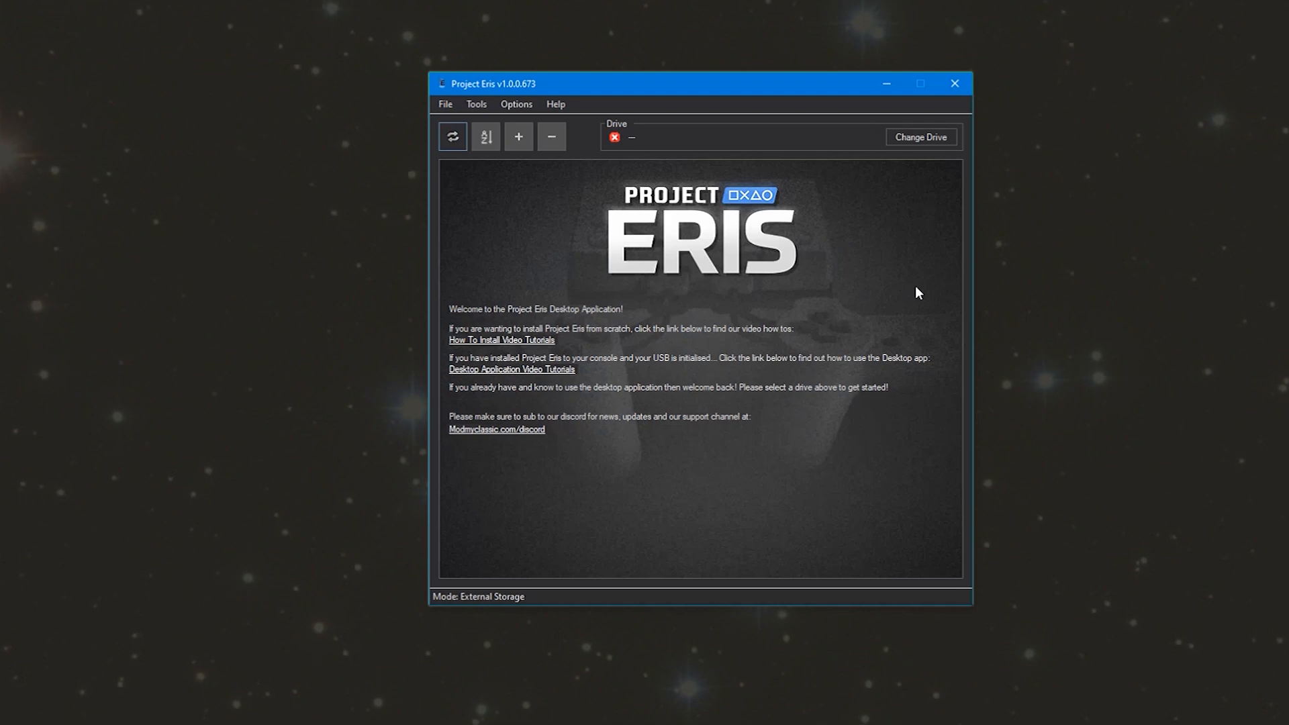
Change the Project Eris drive to L:\ and allow the missing game.ini files to be auto-generated from the database
left_click(924, 139)
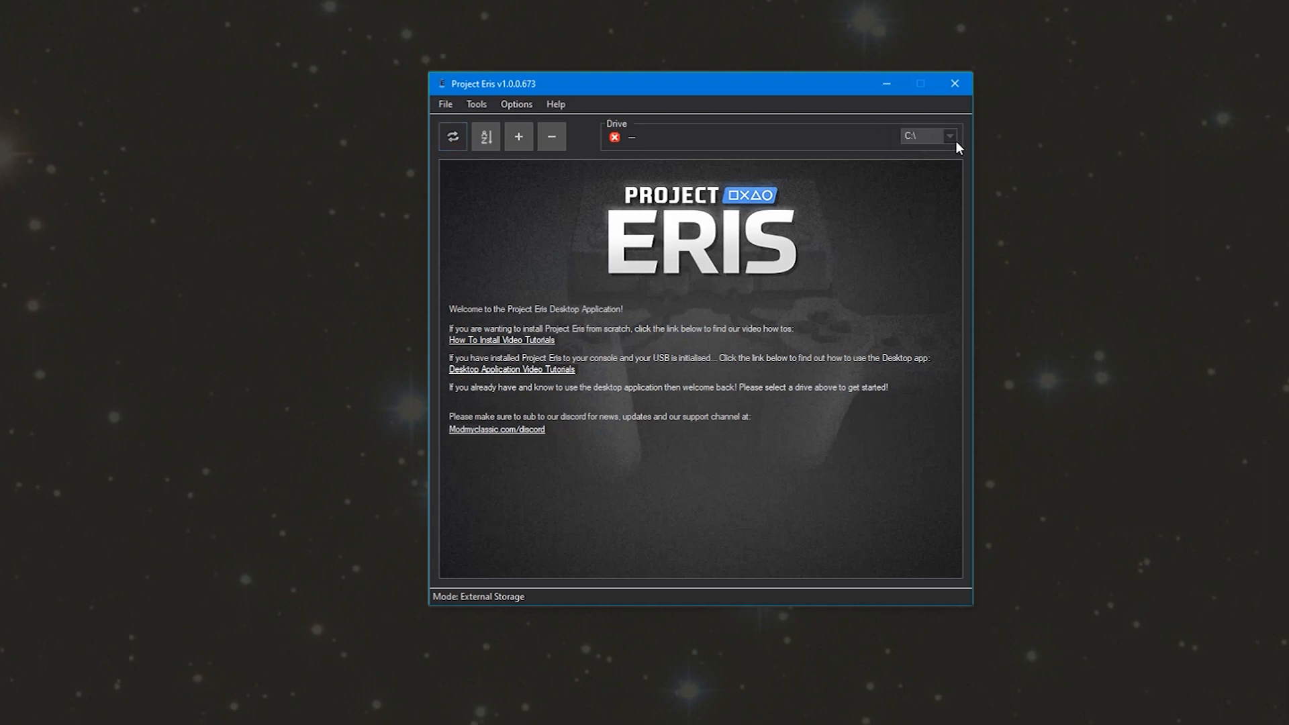
left_click(951, 137)
scroll(951, 206, "down", 1)
scroll(951, 208, "down", 1)
left_click(929, 173)
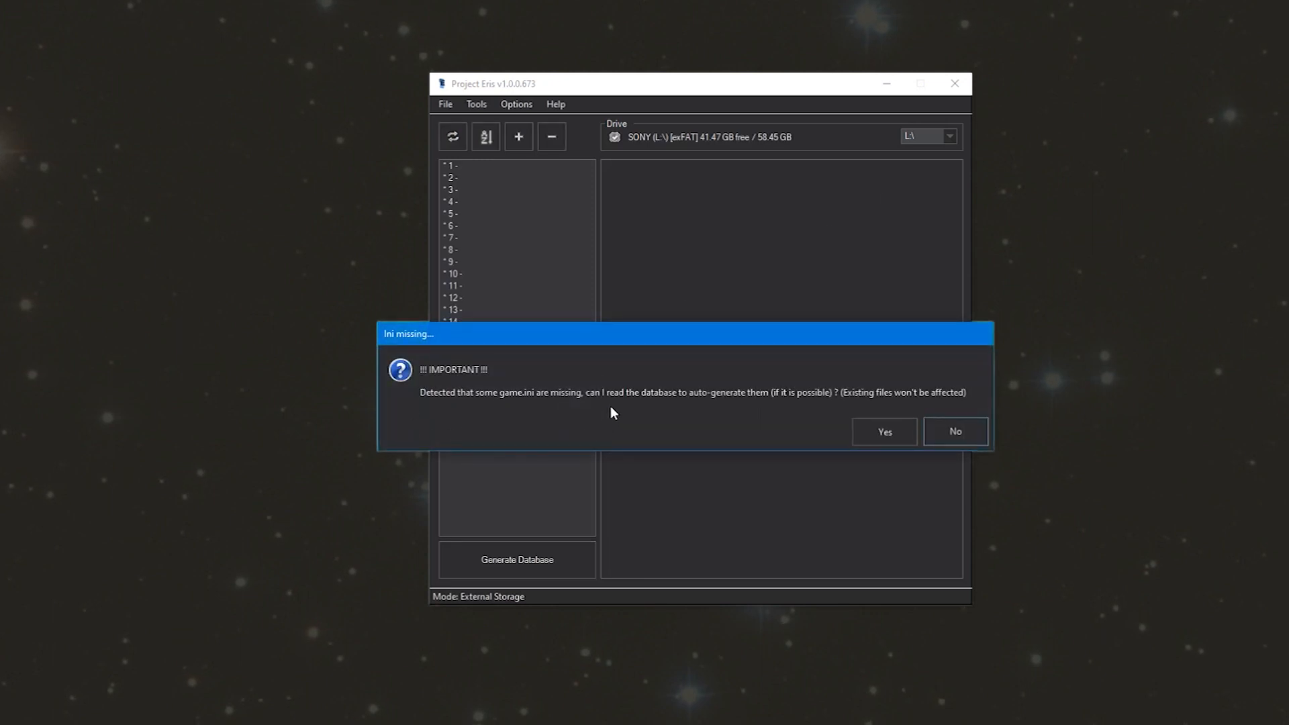
left_click(875, 431)
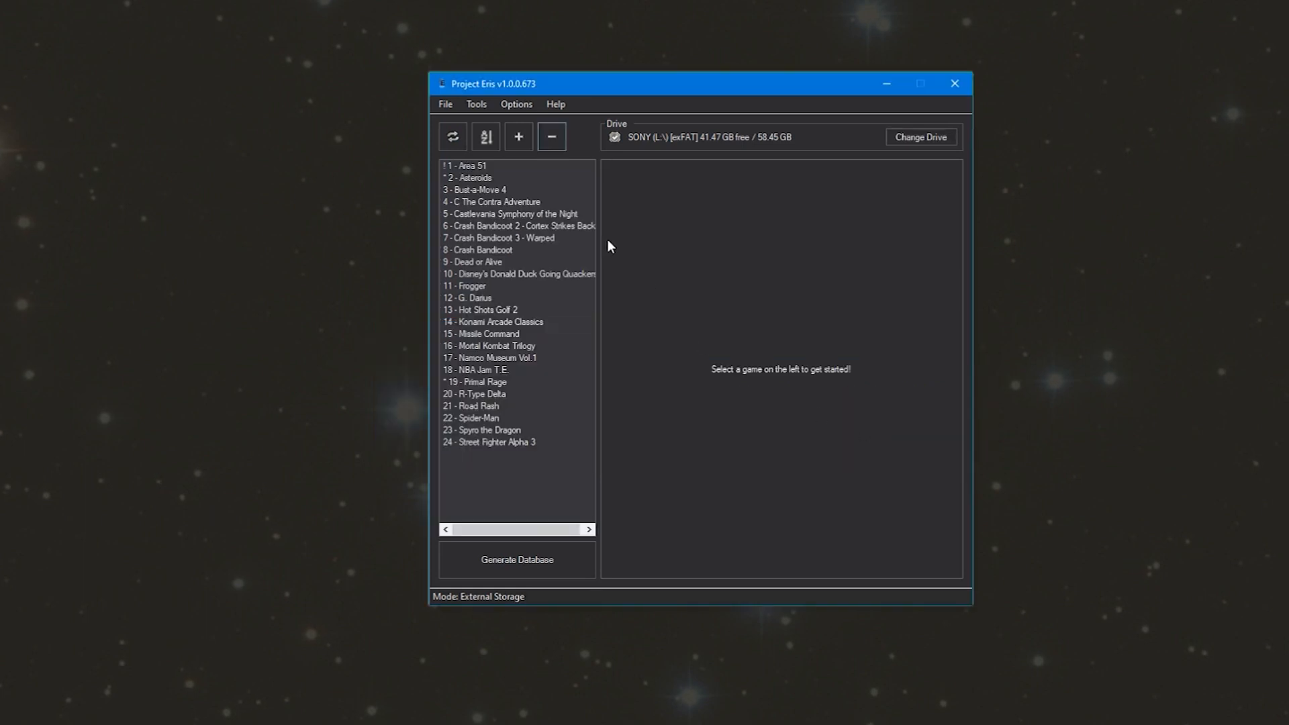
Review the details of Disney's Donald Duck Going Quackers, Bust-a-Move 4, C The Contra Adventure and Castlevania Symphony of the Night
left_click(478, 275)
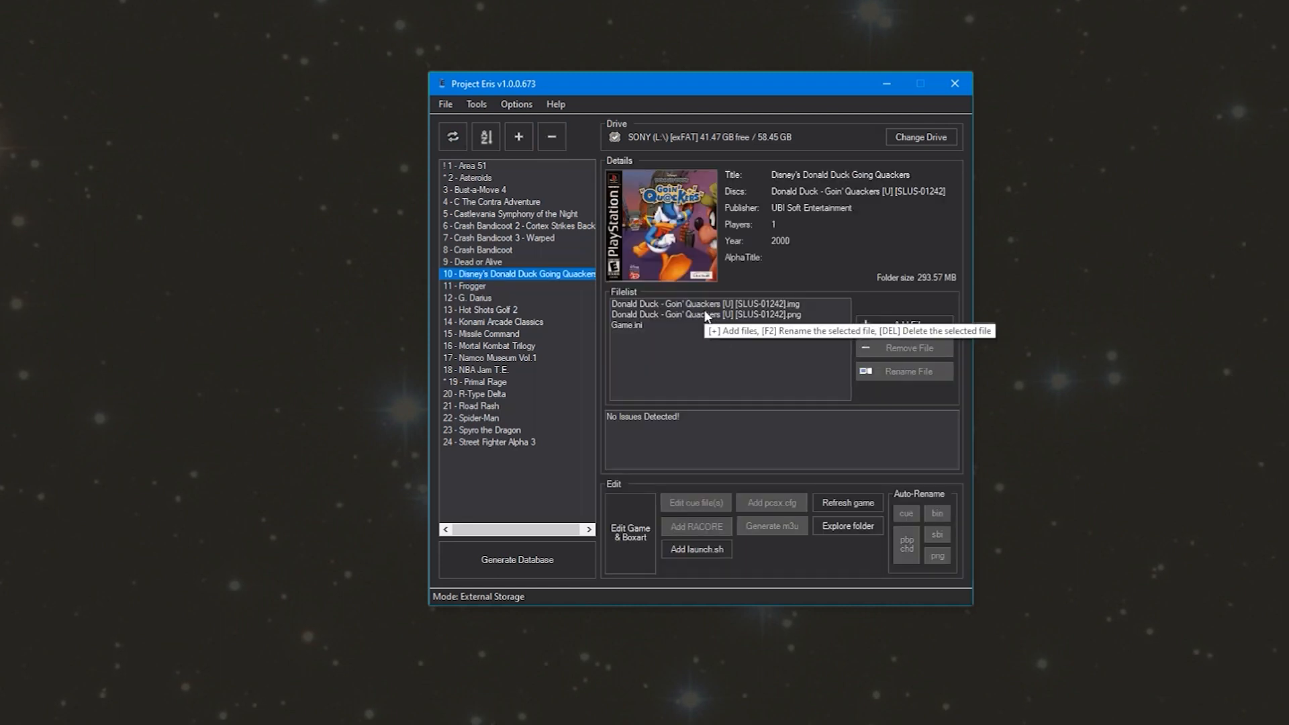
left_click(482, 190)
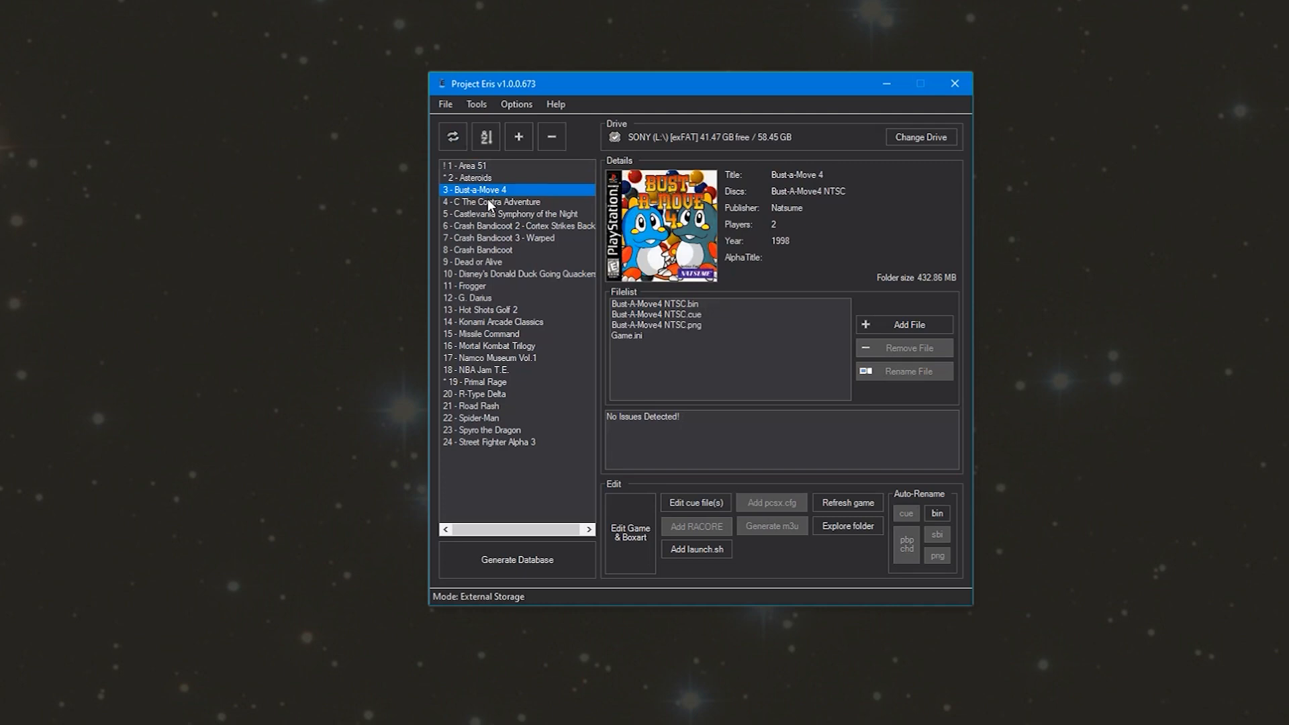
left_click(488, 205)
left_click(488, 215)
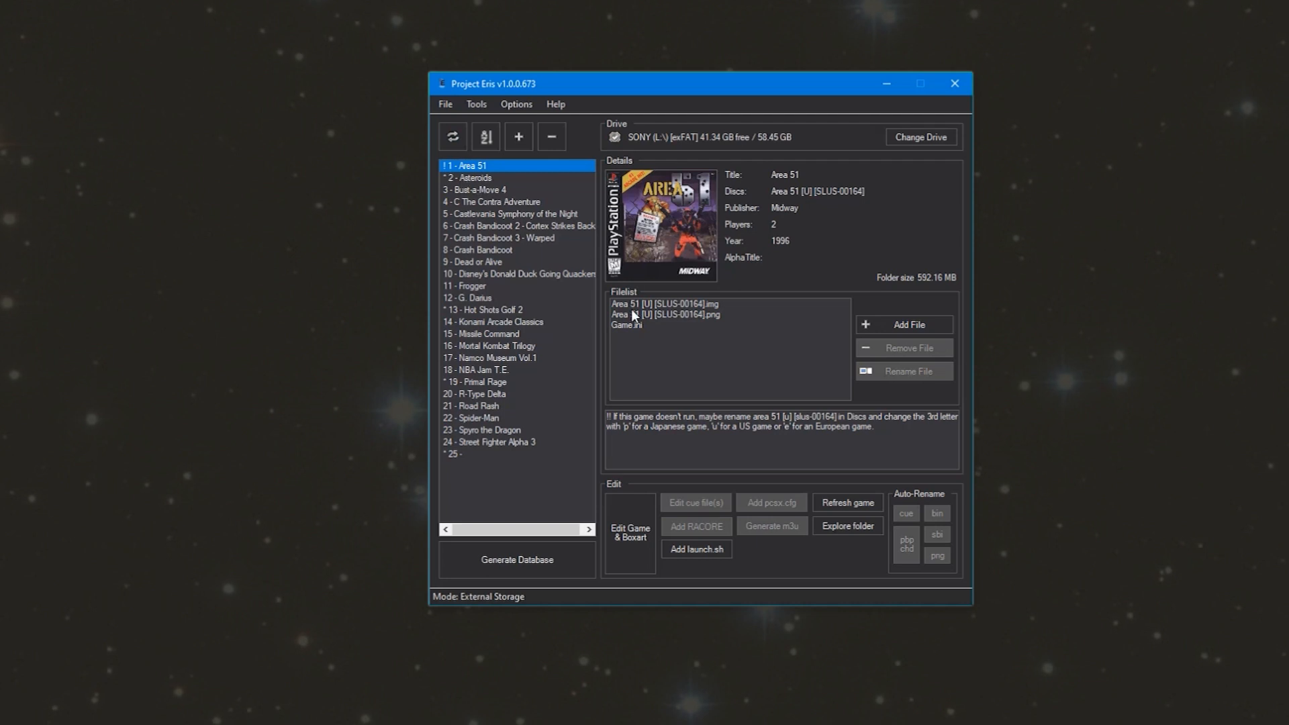
Remove the img, png and Game.ini files from the Area 51 entry
left_click(671, 305)
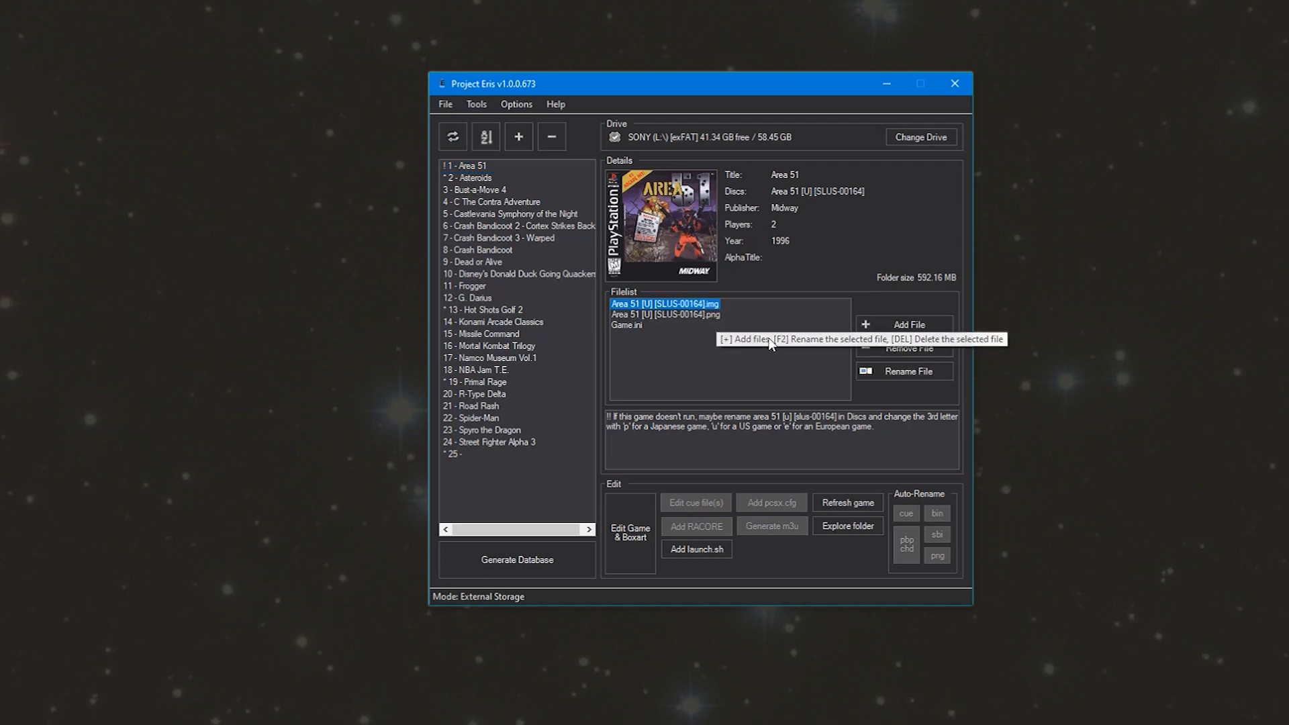
left_click(904, 353)
left_click(917, 352)
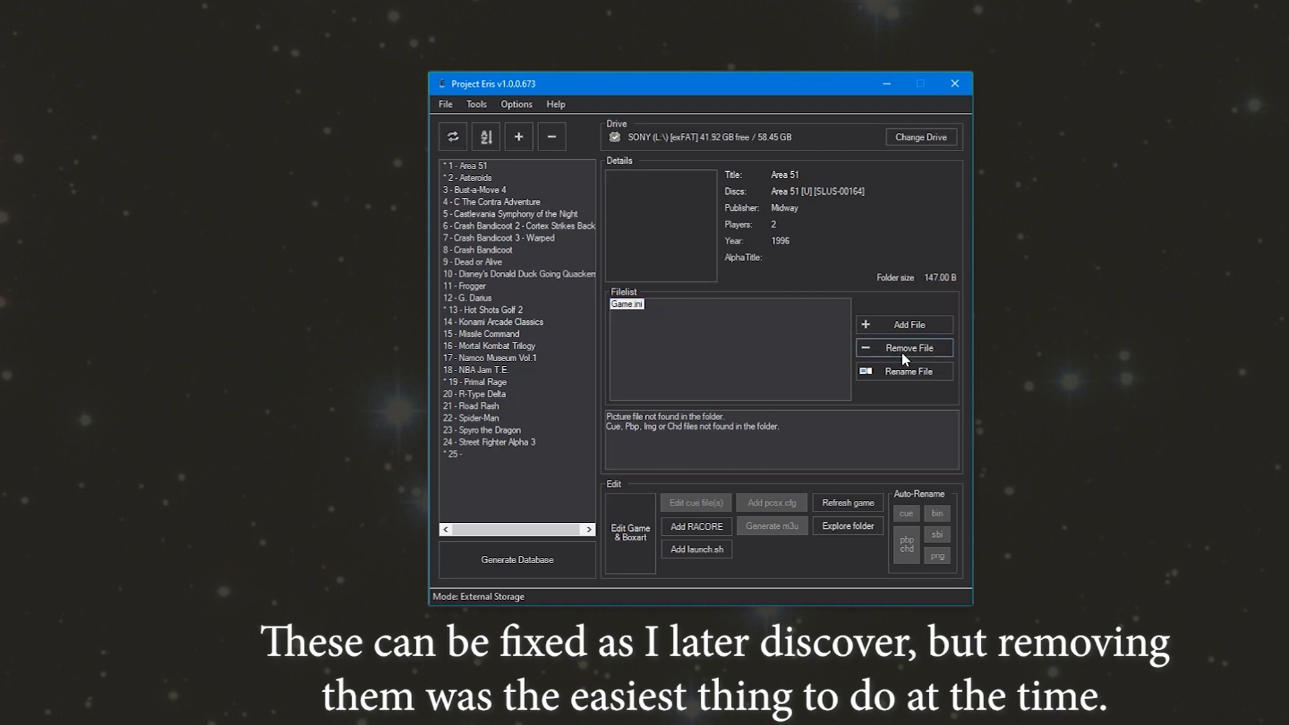
left_click(904, 350)
Remove Asteroids.cue and the rest of the files from the Asteroids entry
left_click(474, 178)
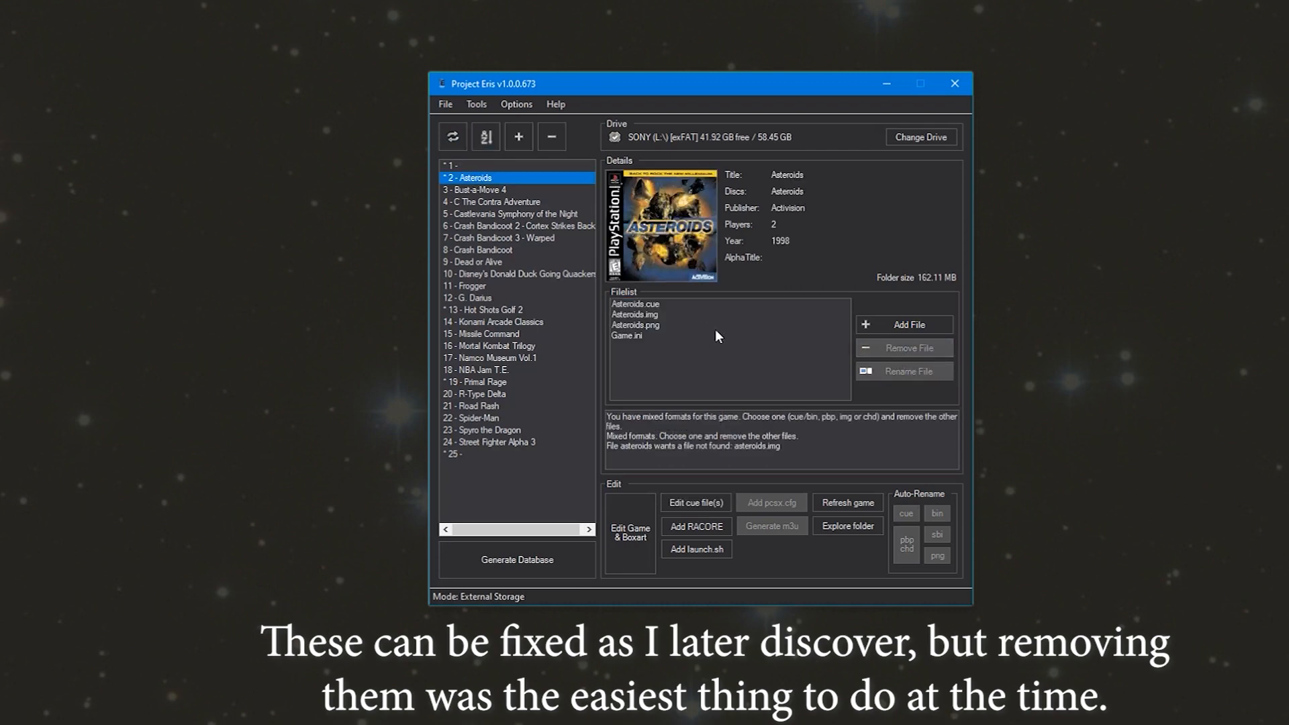
left_click(649, 307)
left_click(909, 349)
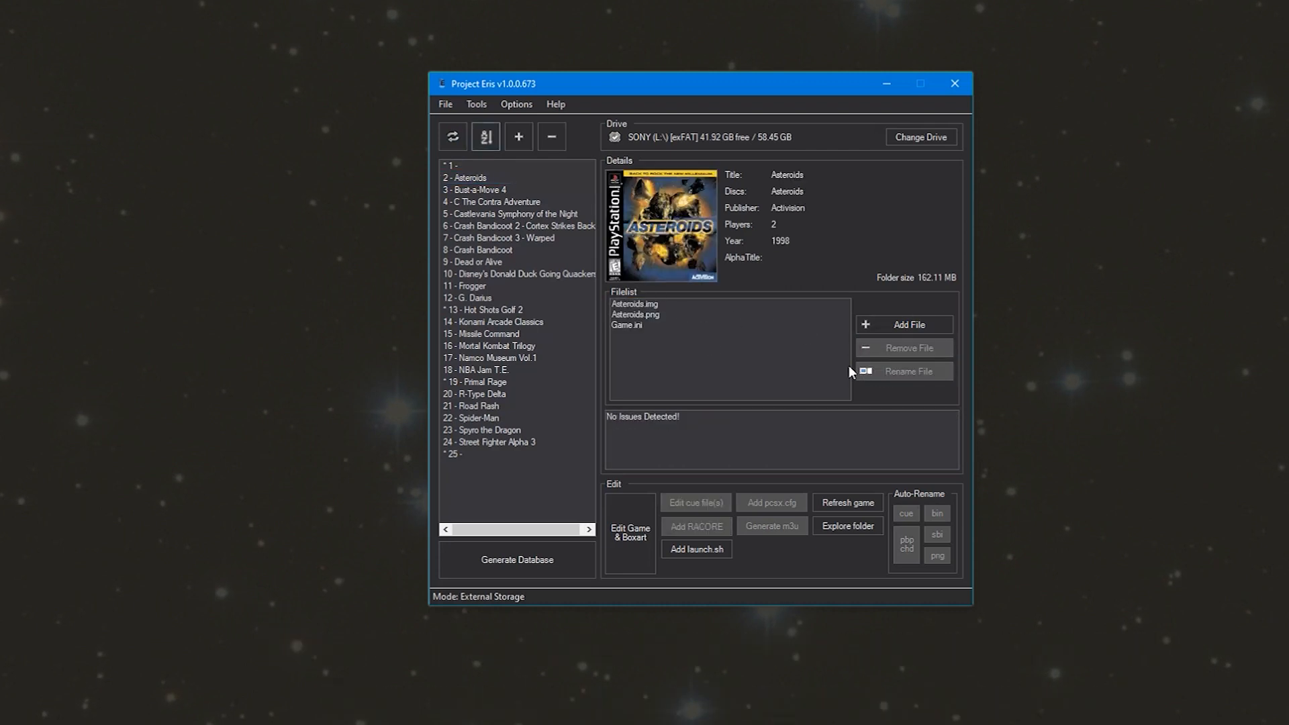
left_click(647, 307)
left_click(924, 349)
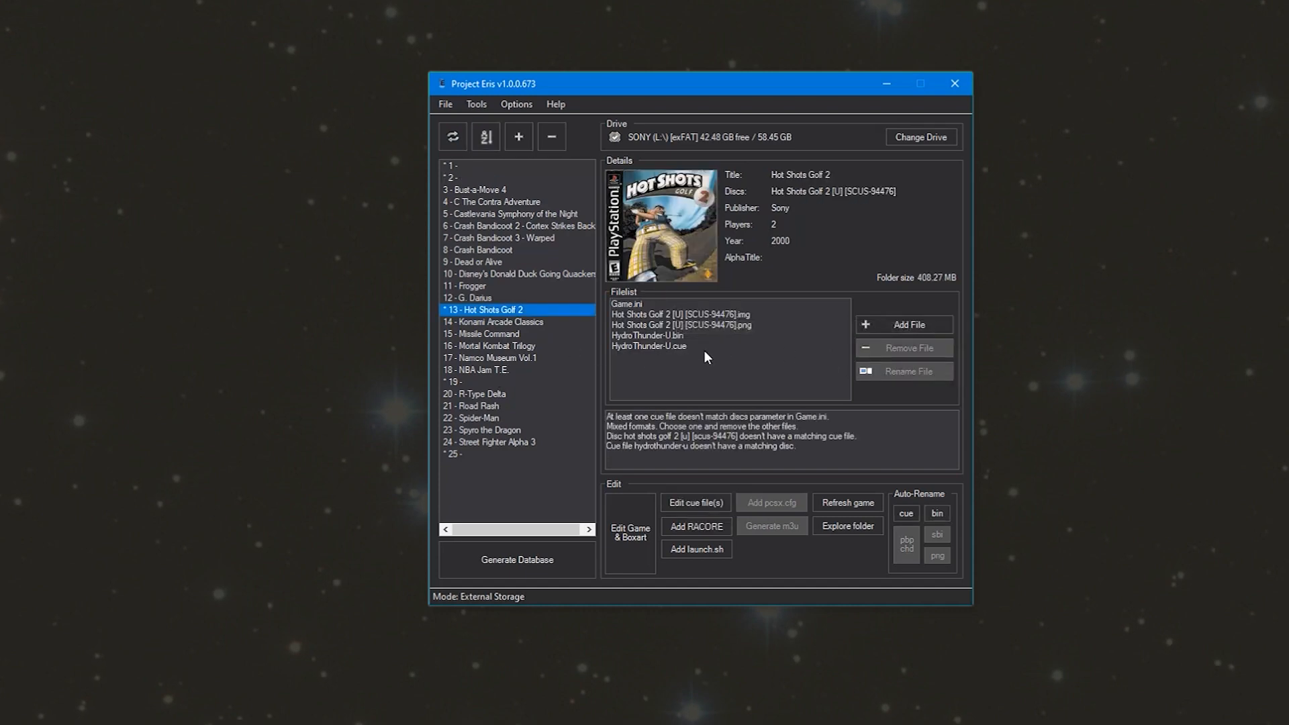
Remove Game.ini and all the other files from the Hot Shots Golf 2 entry
left_click(635, 303)
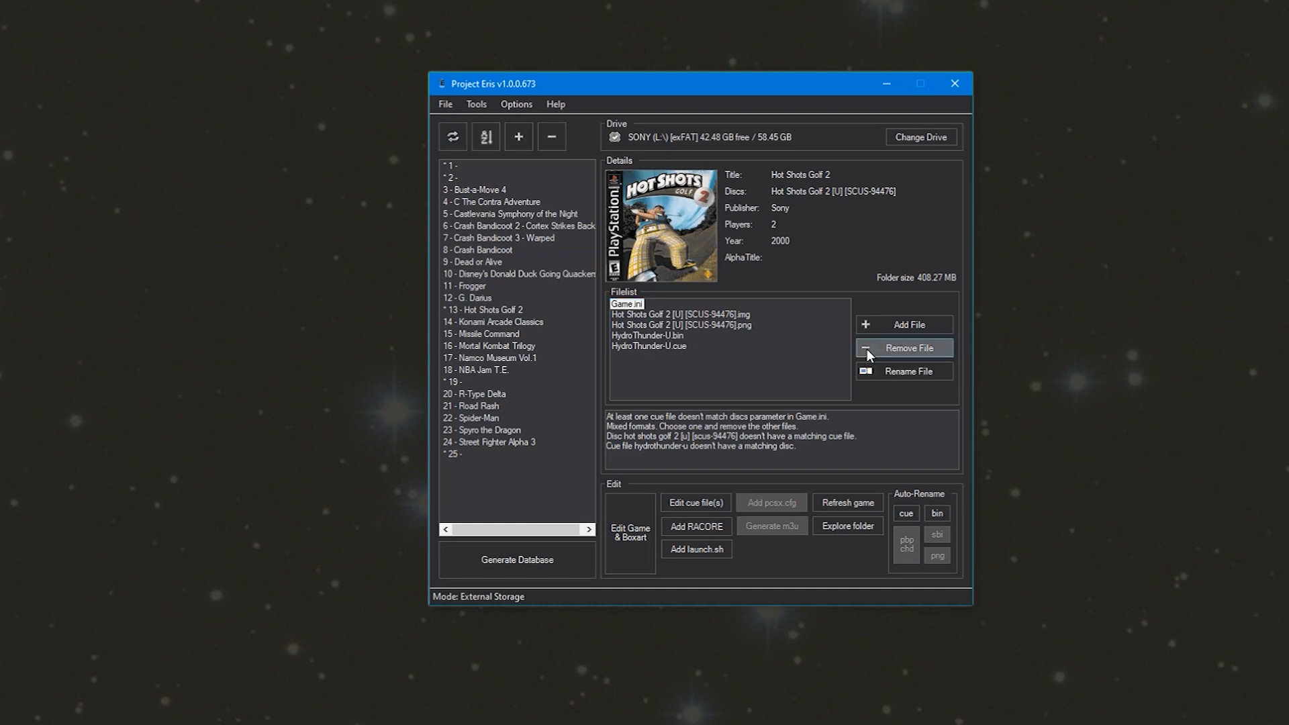
left_click(868, 349)
left_click(679, 303)
left_click(903, 350)
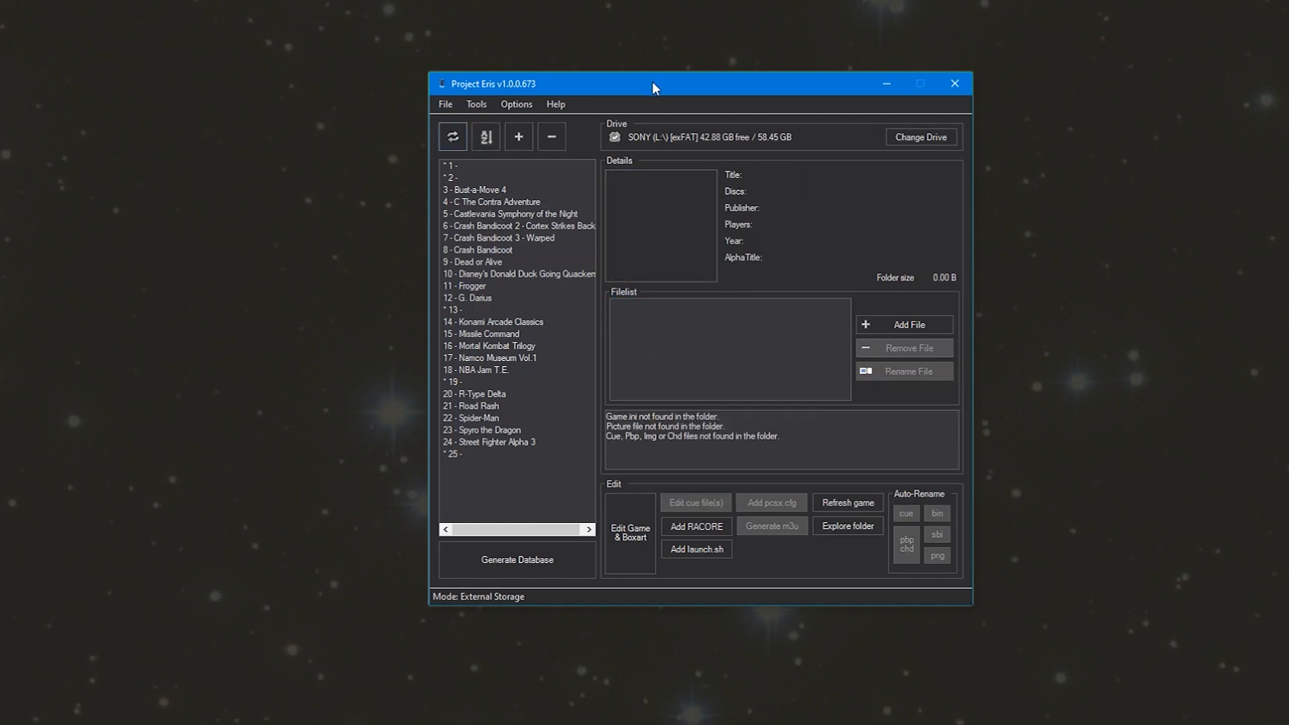
Refresh the game list with missing game.ini files auto-generated, and delete the flagged game folders: Area 51, Asteroids, Hot Shots Golf 2, Primal Rage and 25
left_click(450, 143)
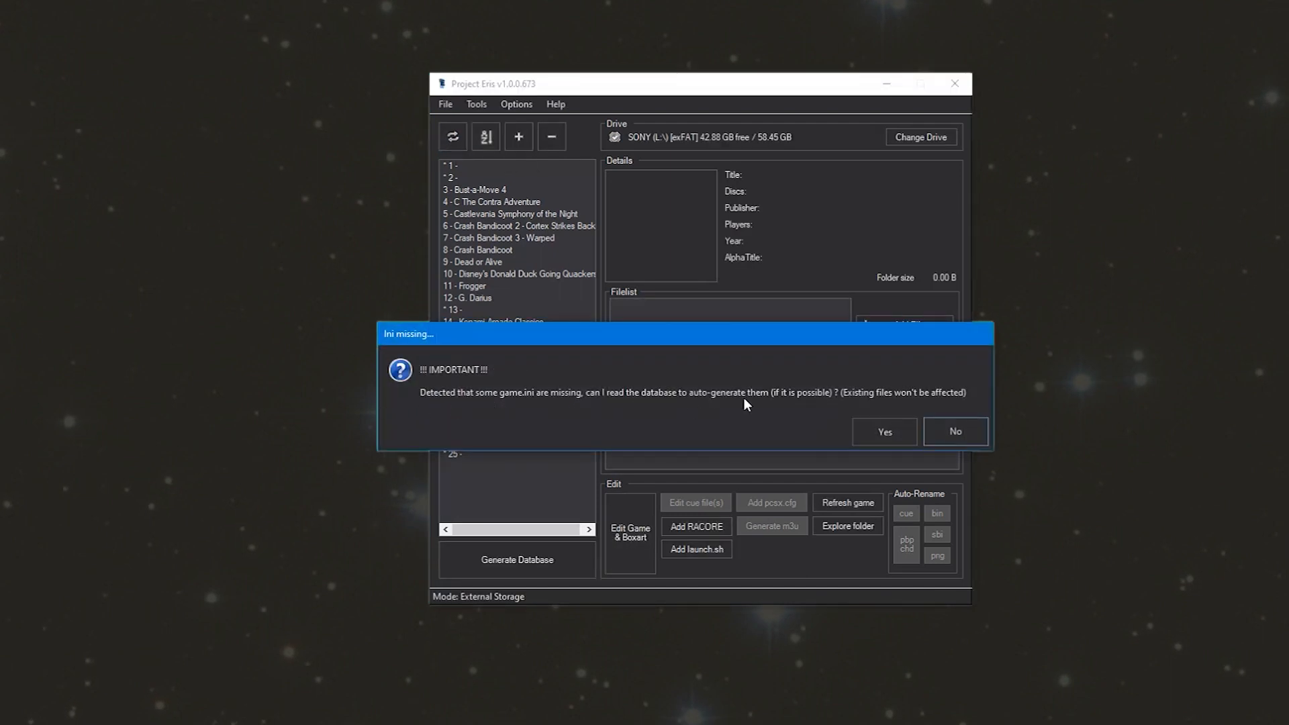
left_click(880, 434)
left_click(468, 167)
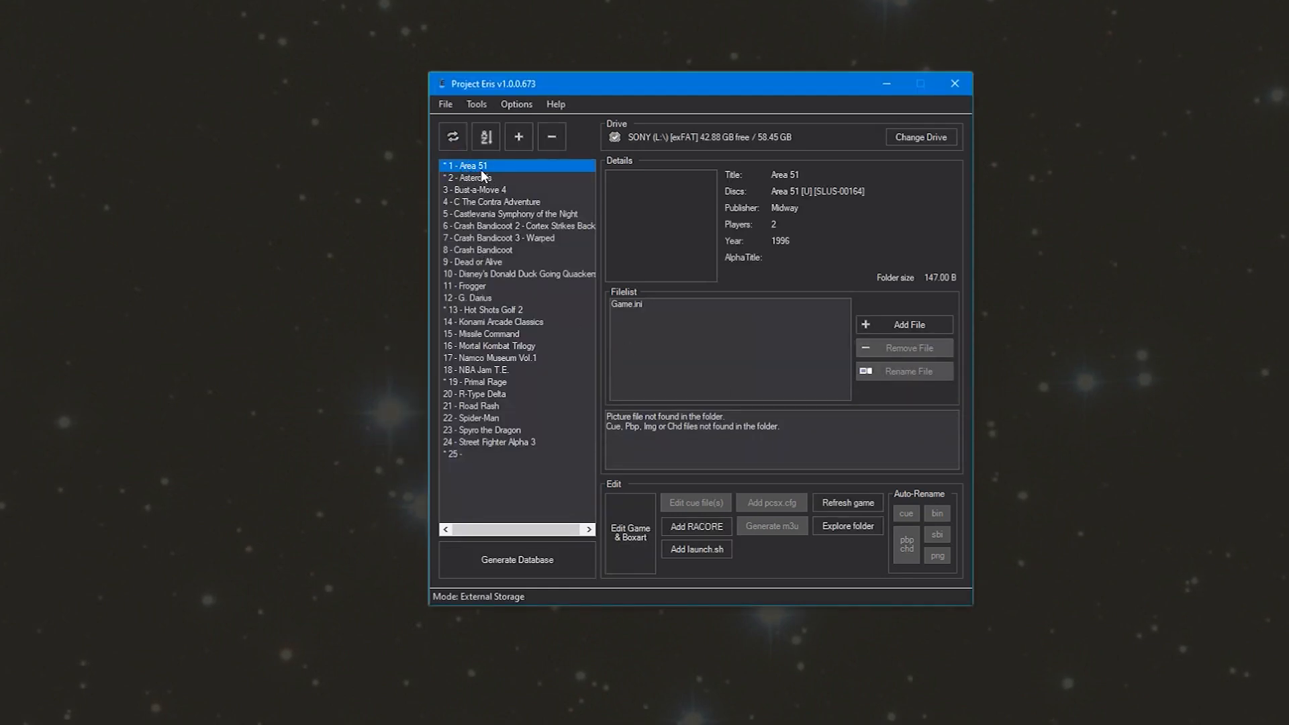
left_click(556, 139)
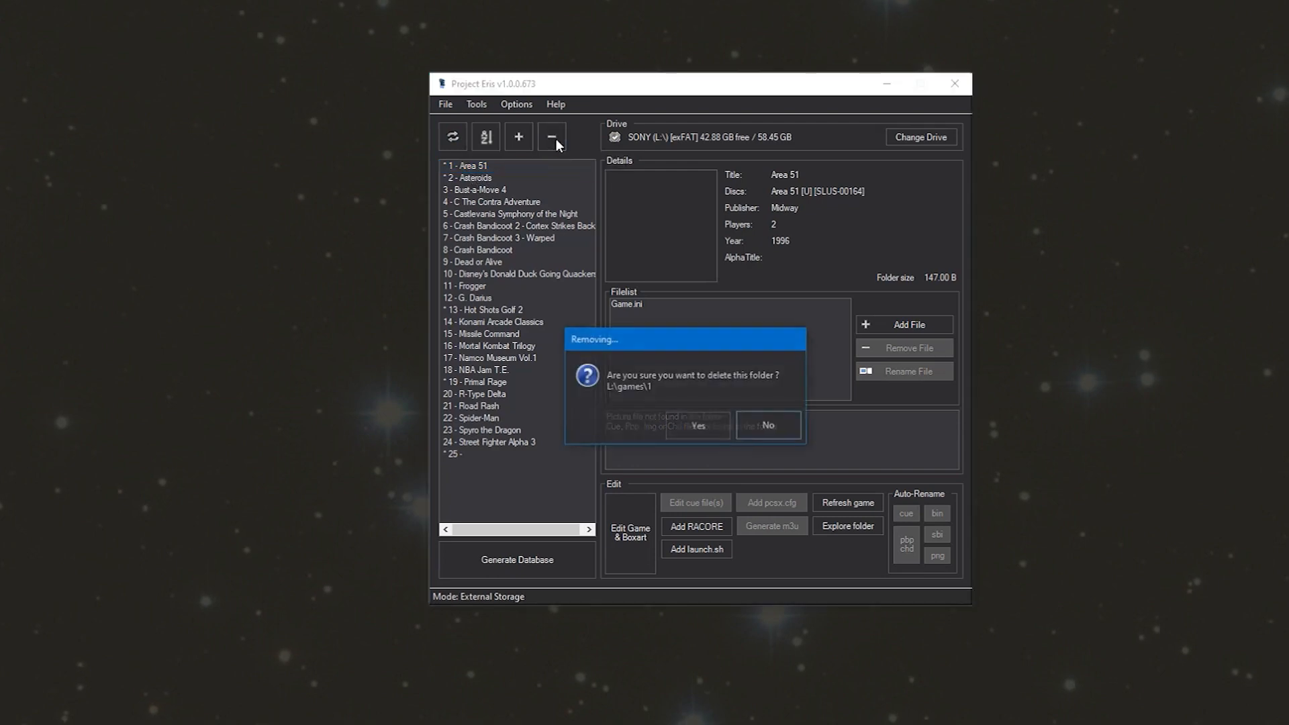
left_click(691, 426)
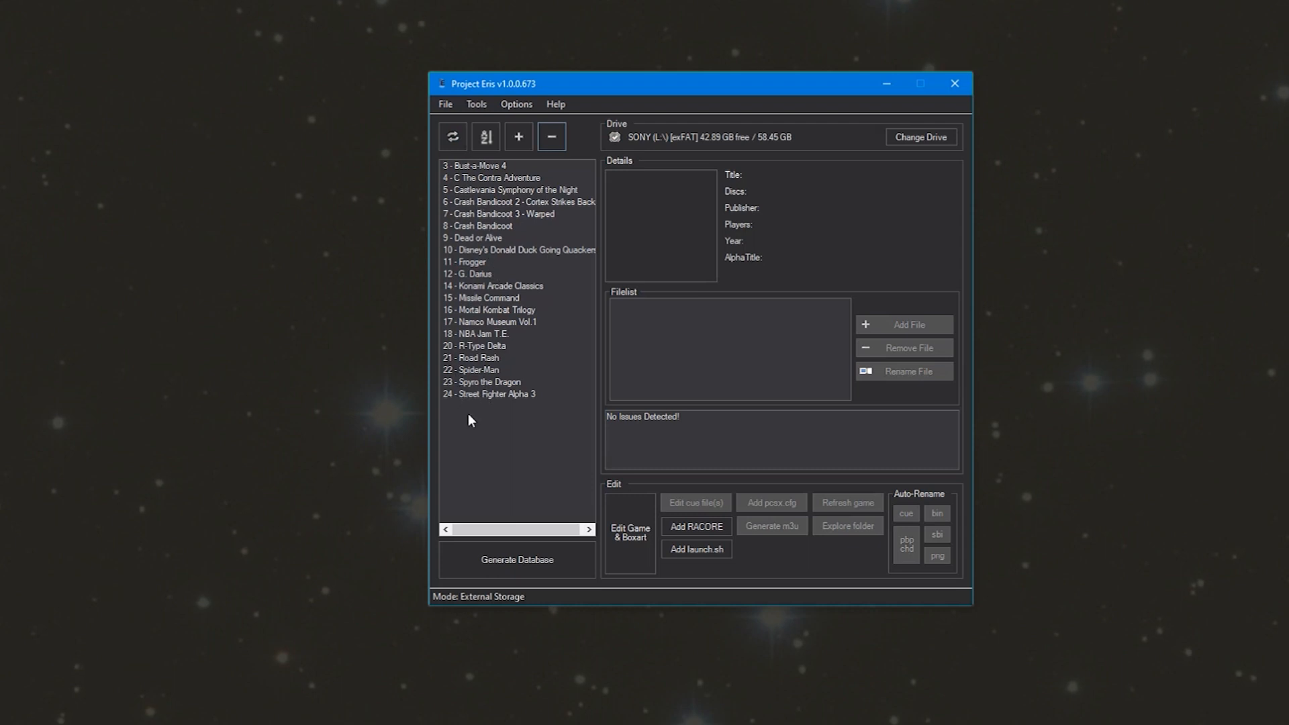
Generate the game database with no launcher folder and no Home folder assigned
left_click(558, 561)
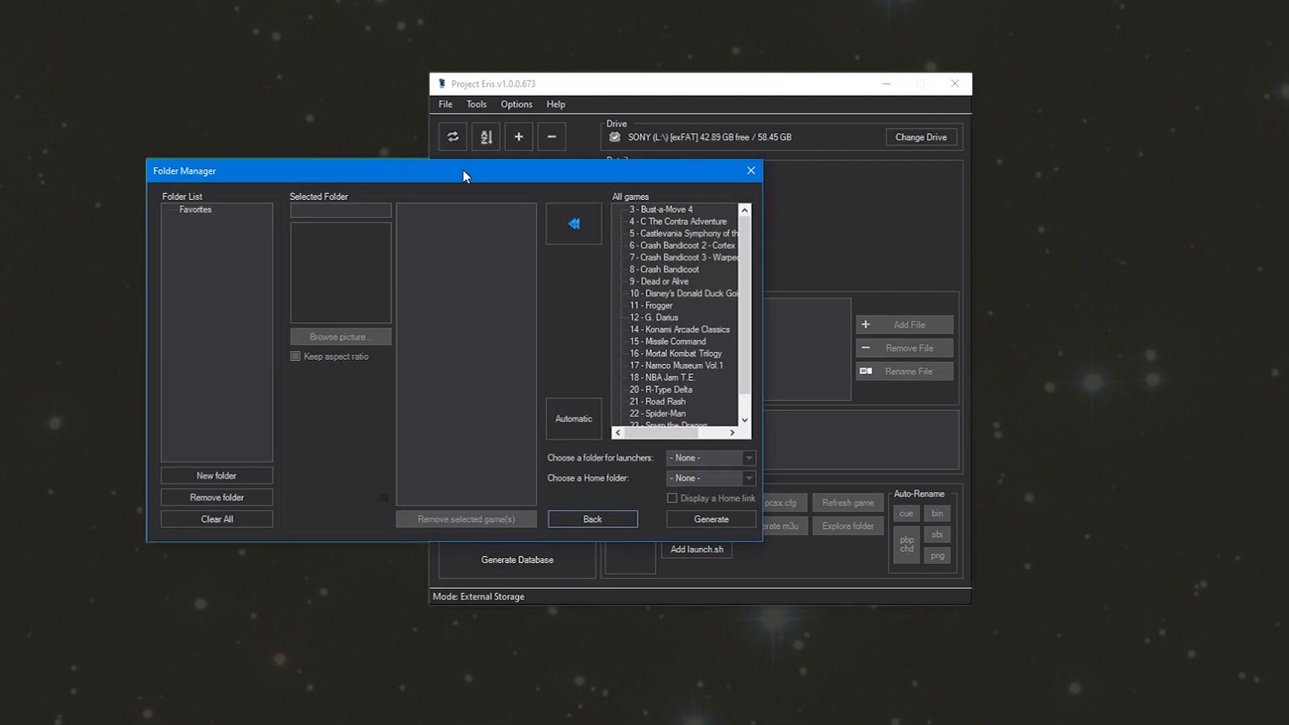
left_click_drag(463, 175, 658, 148)
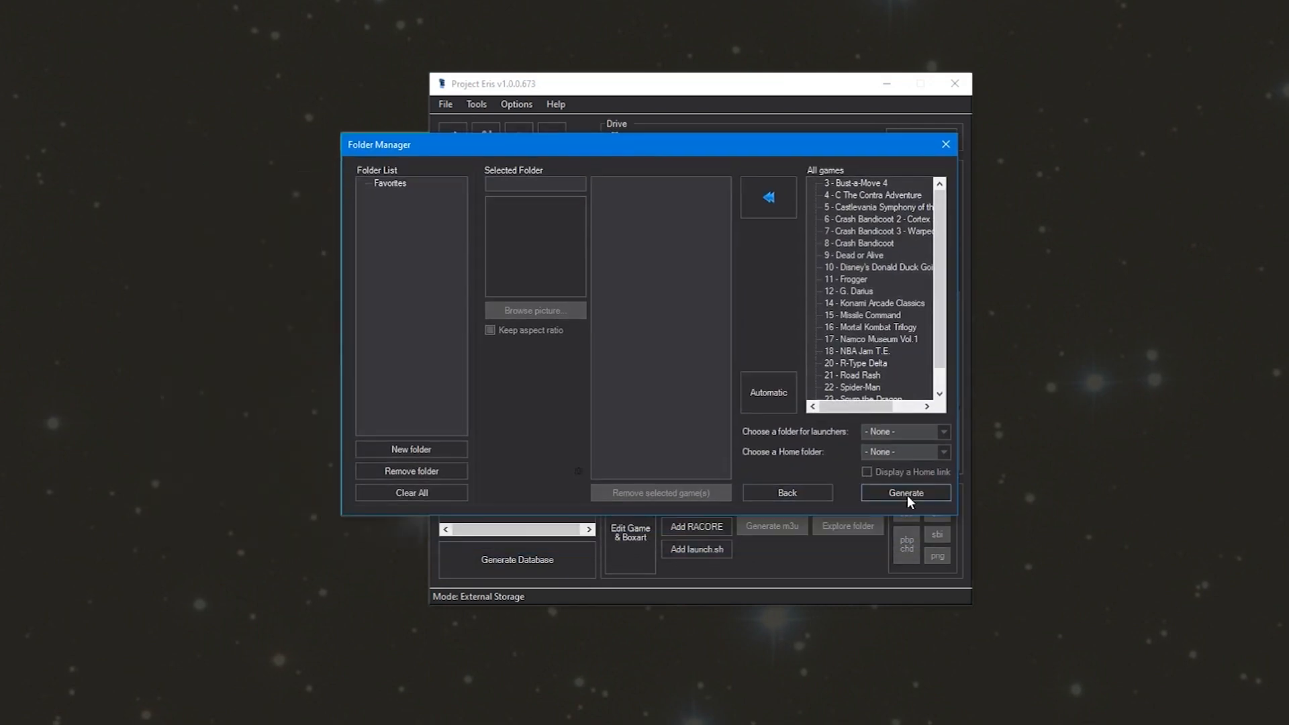
left_click(908, 495)
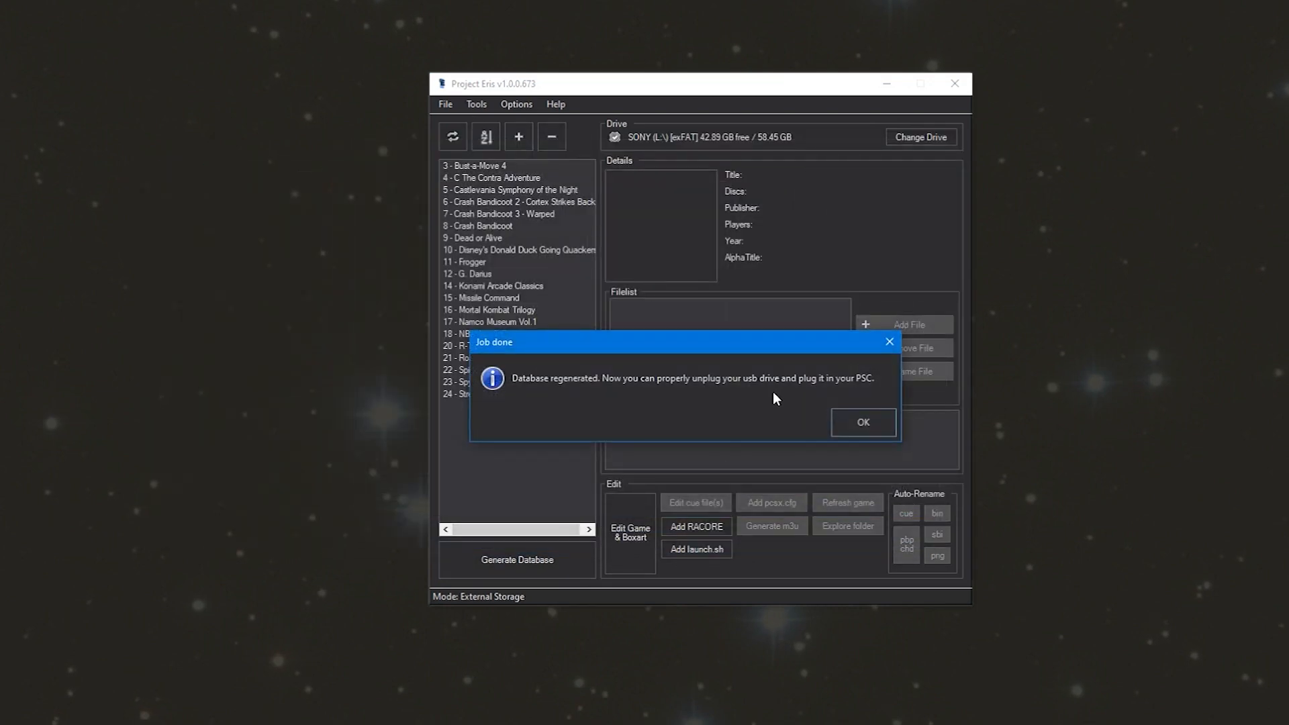
left_click(864, 423)
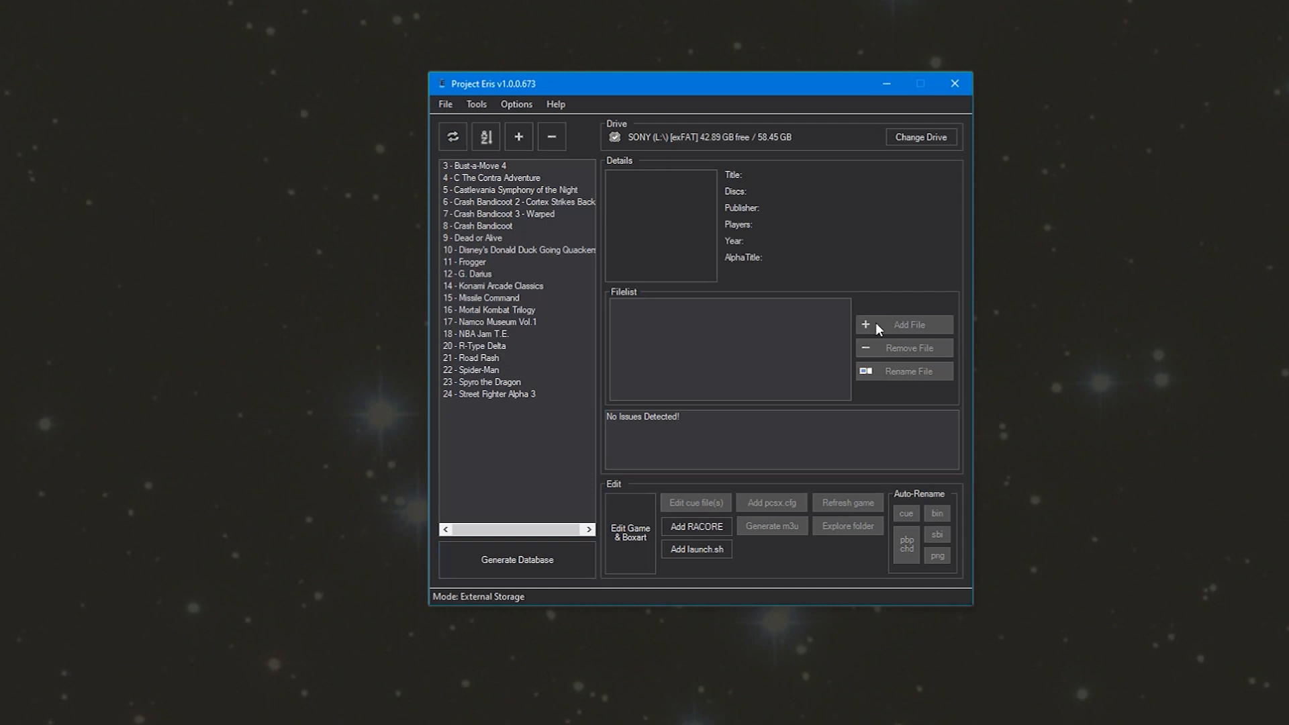
Create a new game entry and add HydroThunder-U.bin and HydroThunder-U.cue from the psx-roms folder to it
left_click(519, 137)
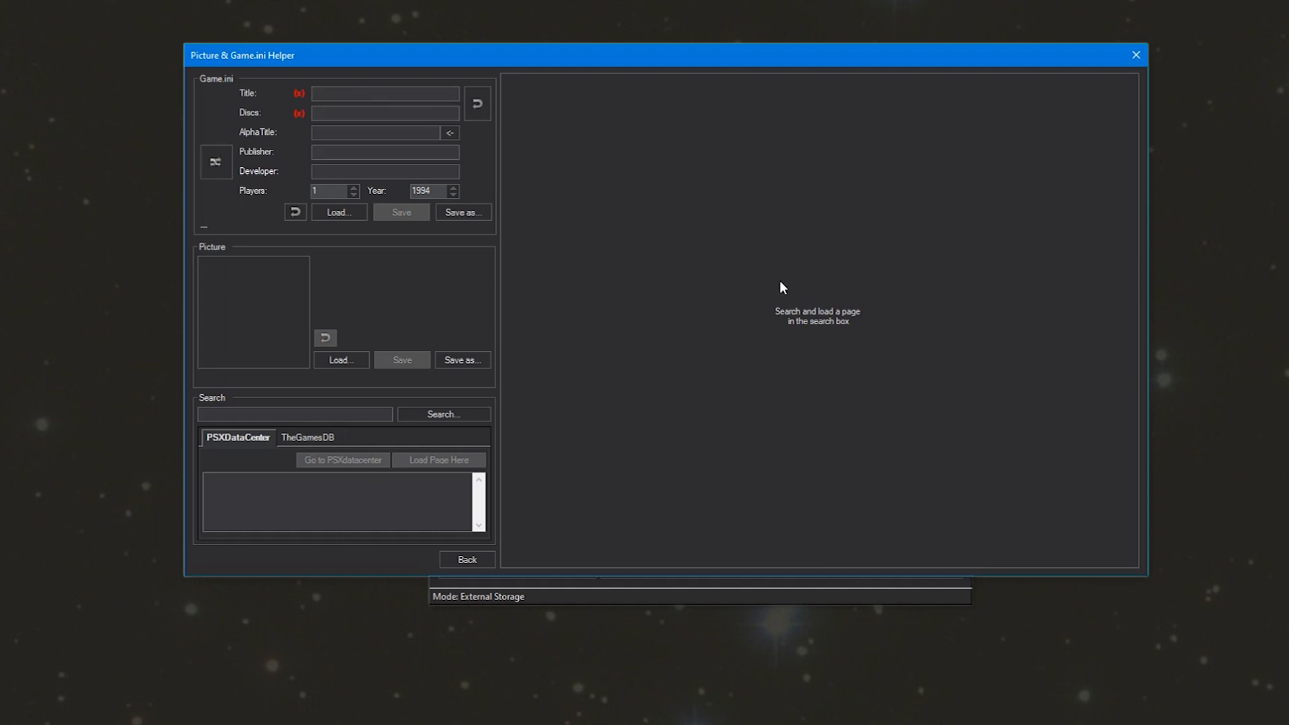
left_click(1137, 56)
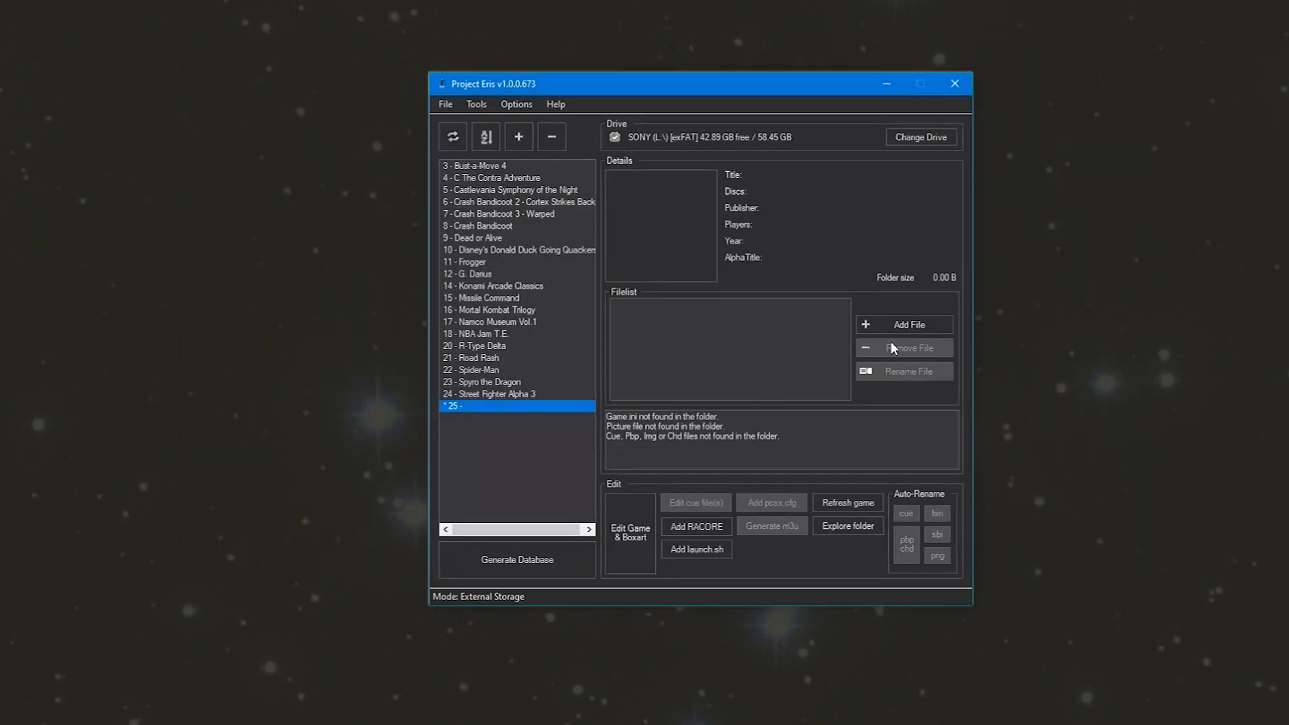
left_click(913, 325)
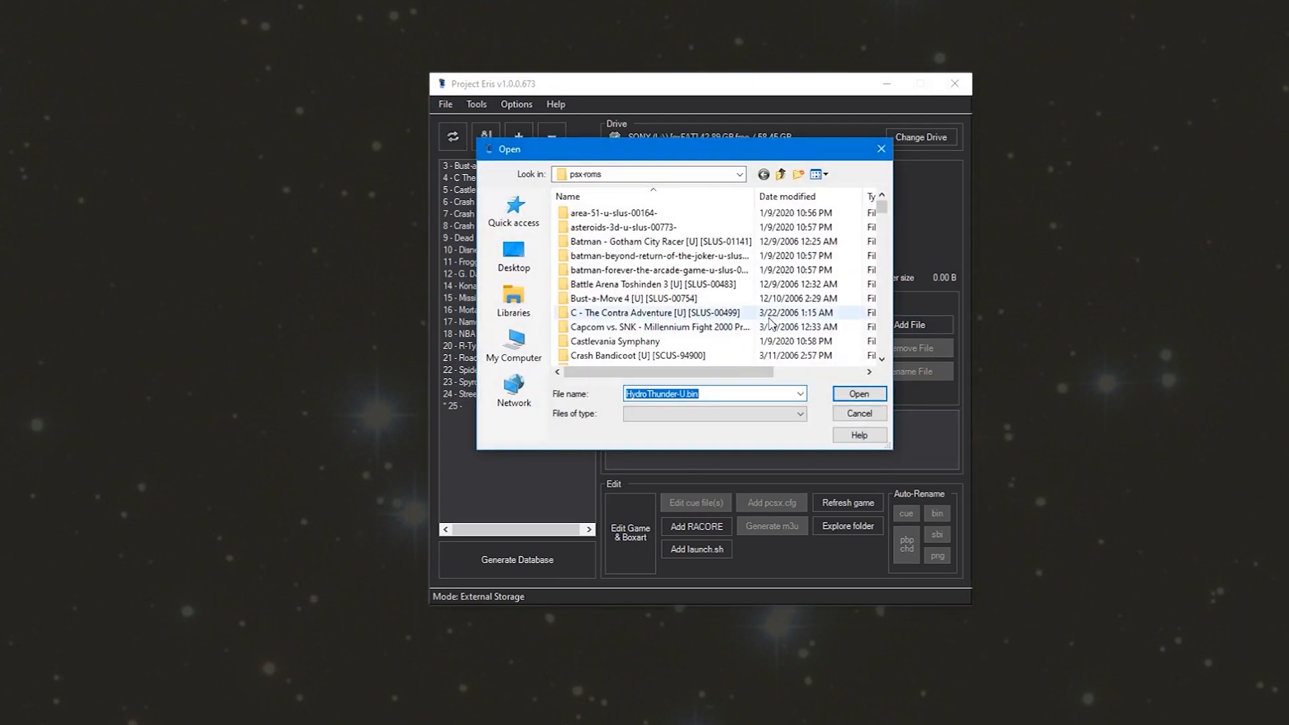
left_click(596, 313)
key("h")
key("y")
left_click(633, 229)
left_click(638, 216, "ctrl")
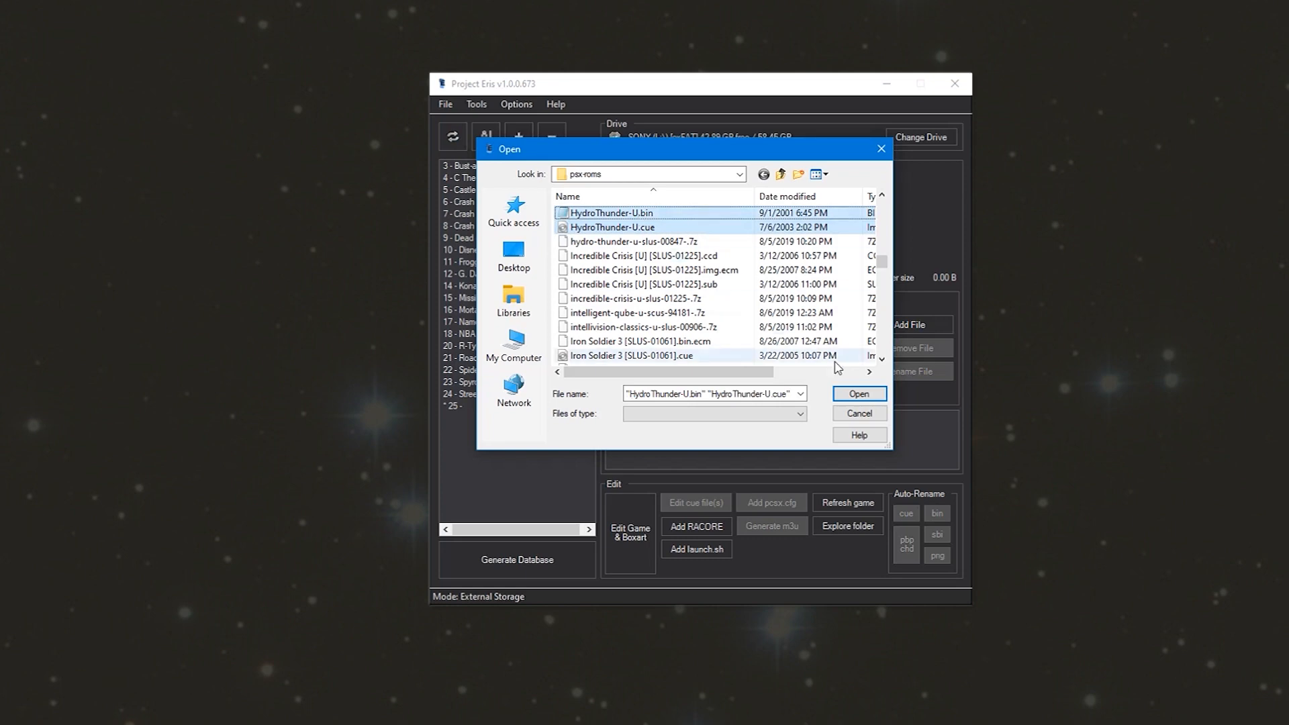
left_click(860, 394)
left_click_drag(1133, 91, 794, 98)
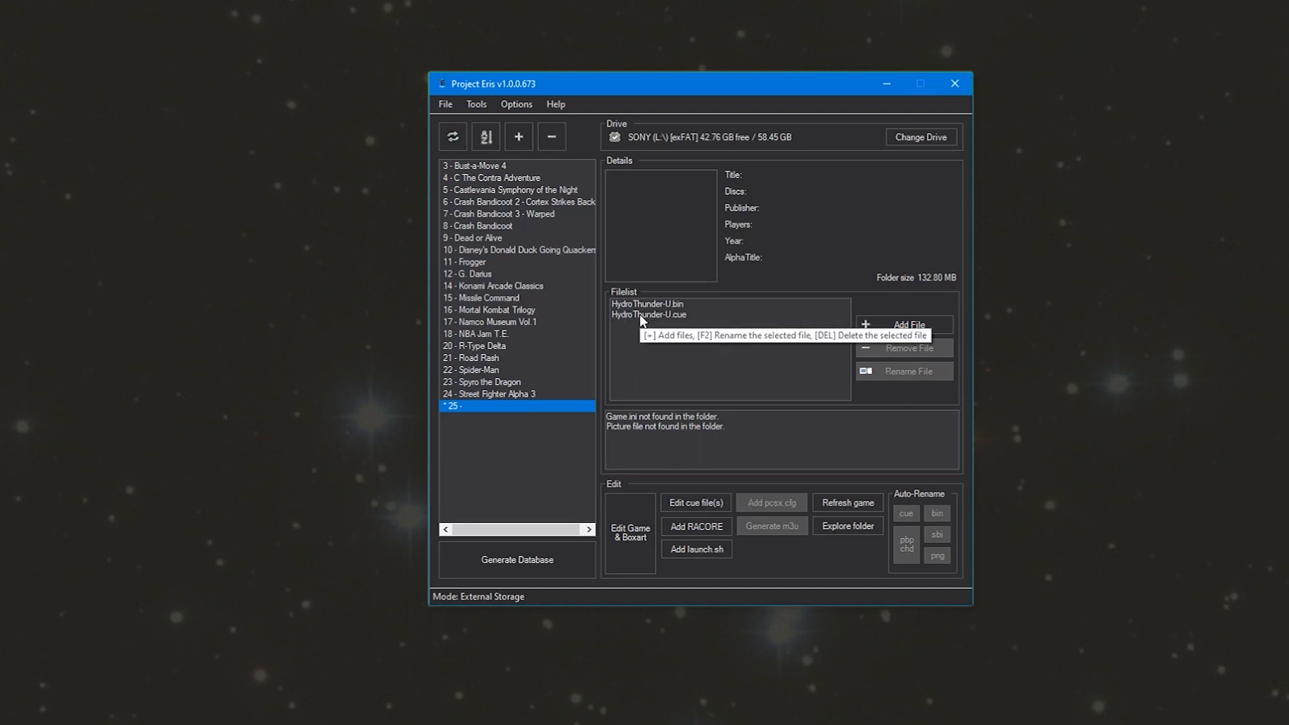
Search PSXDataCenter for Hydro Thunder in the new entry's game and boxart editor and load the USA version's page
left_click(626, 547)
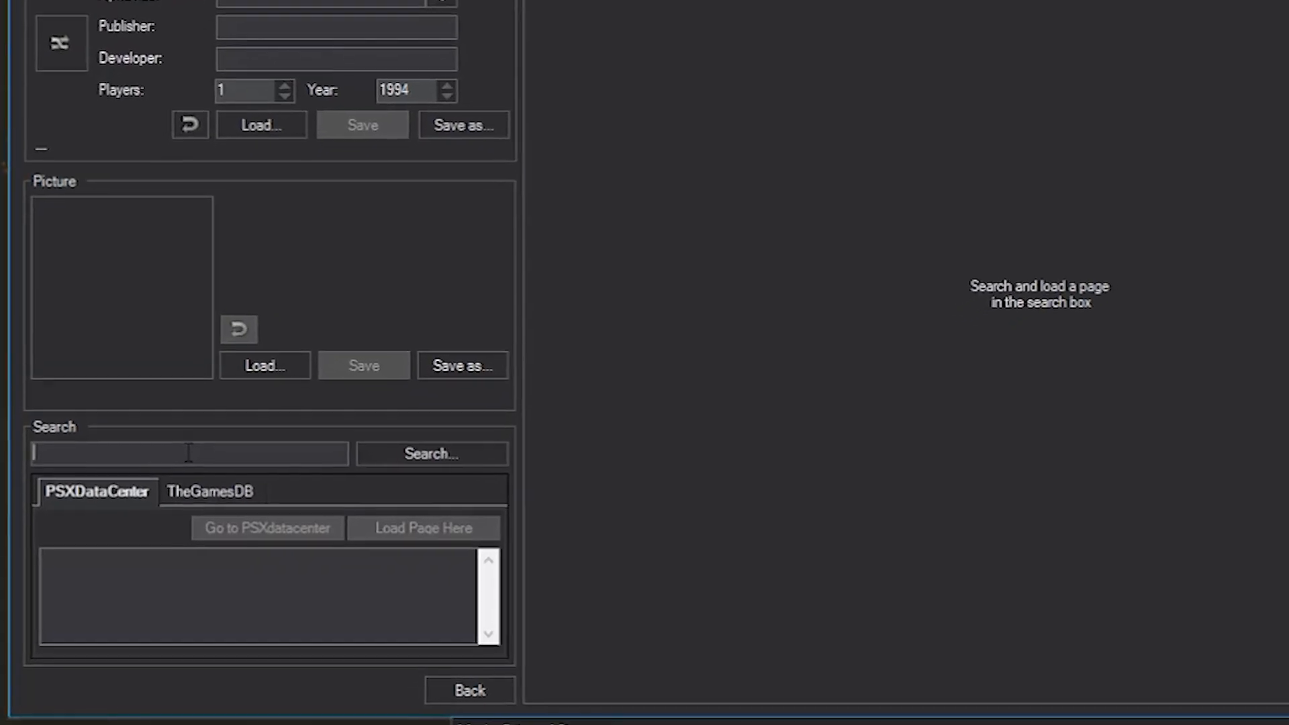
left_click(195, 444)
type("Hydro Thunder")
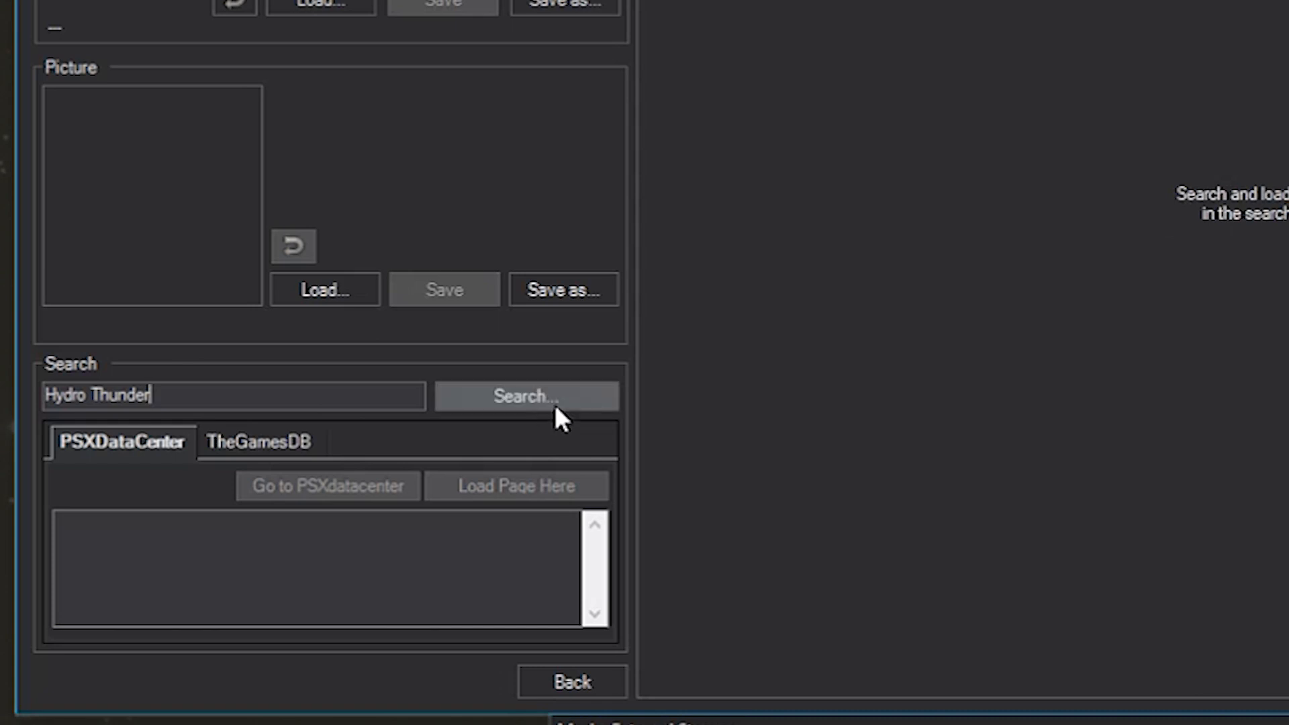
left_click(544, 396)
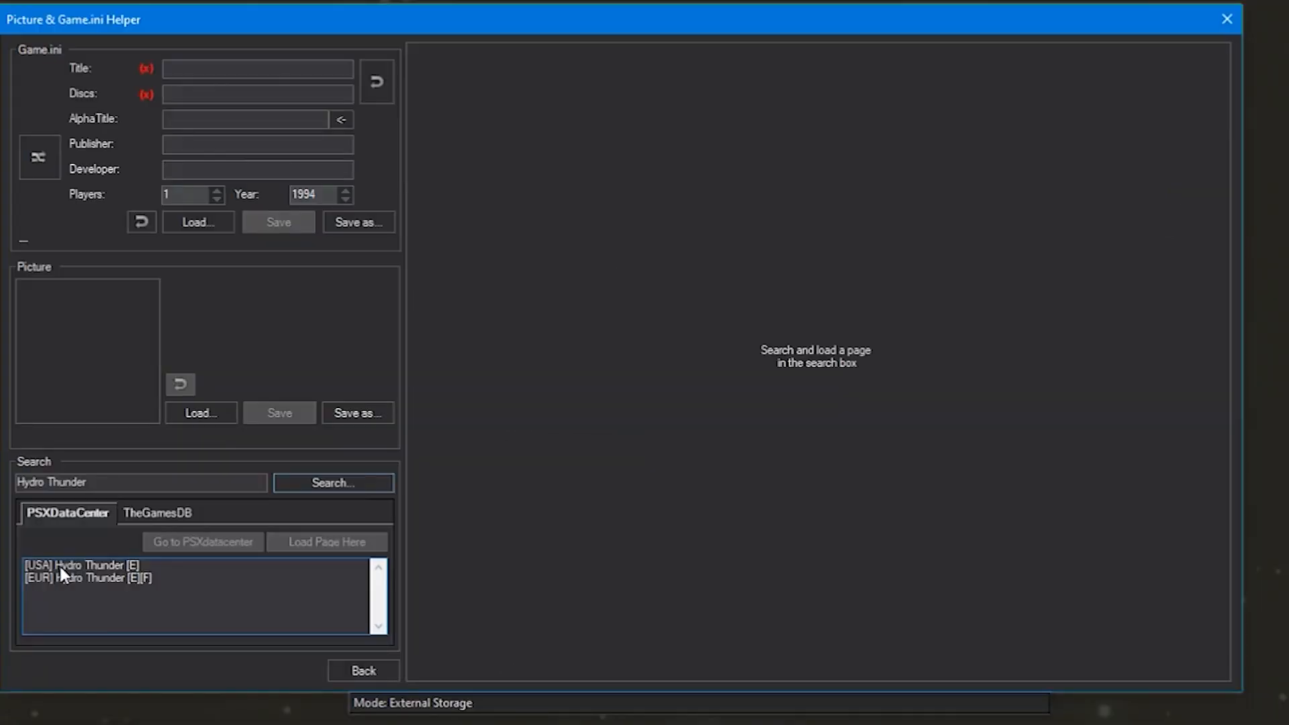
left_click(113, 526)
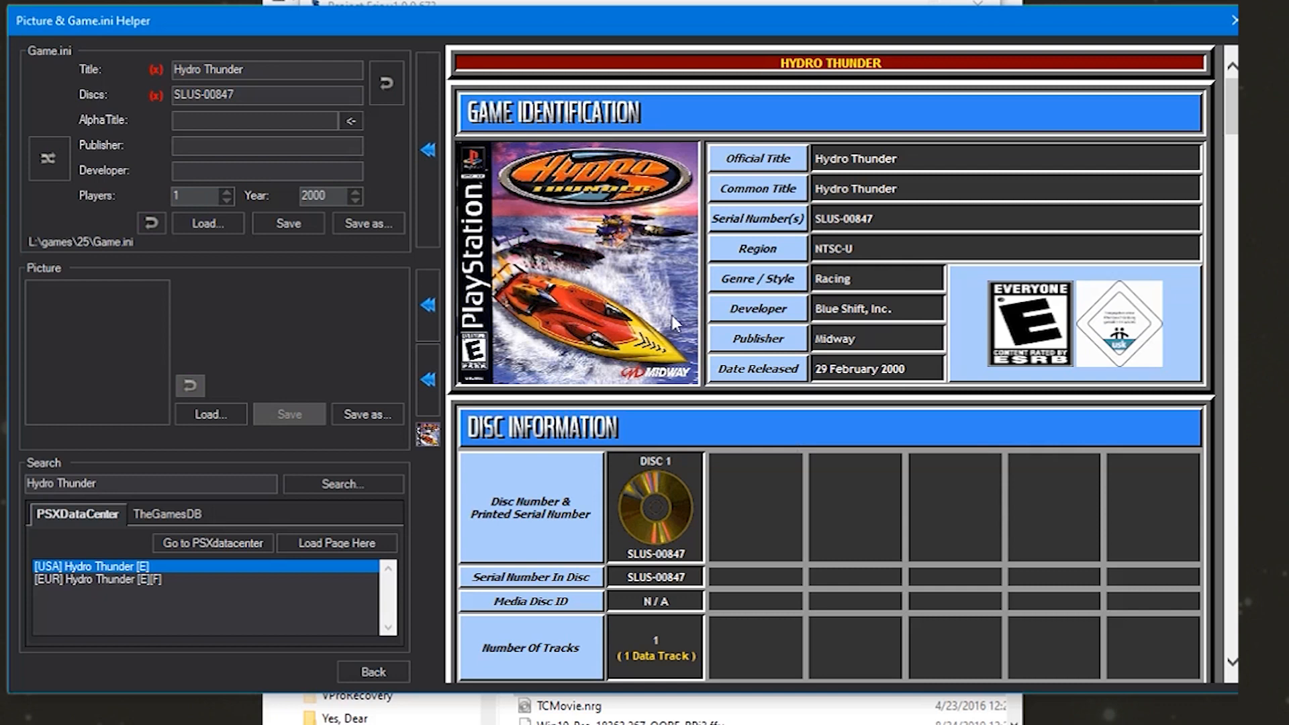
Import Hydro Thunder's game details and cover art from the loaded page, saving the picture as SLUS-00847.png in folder 25
left_click(427, 149)
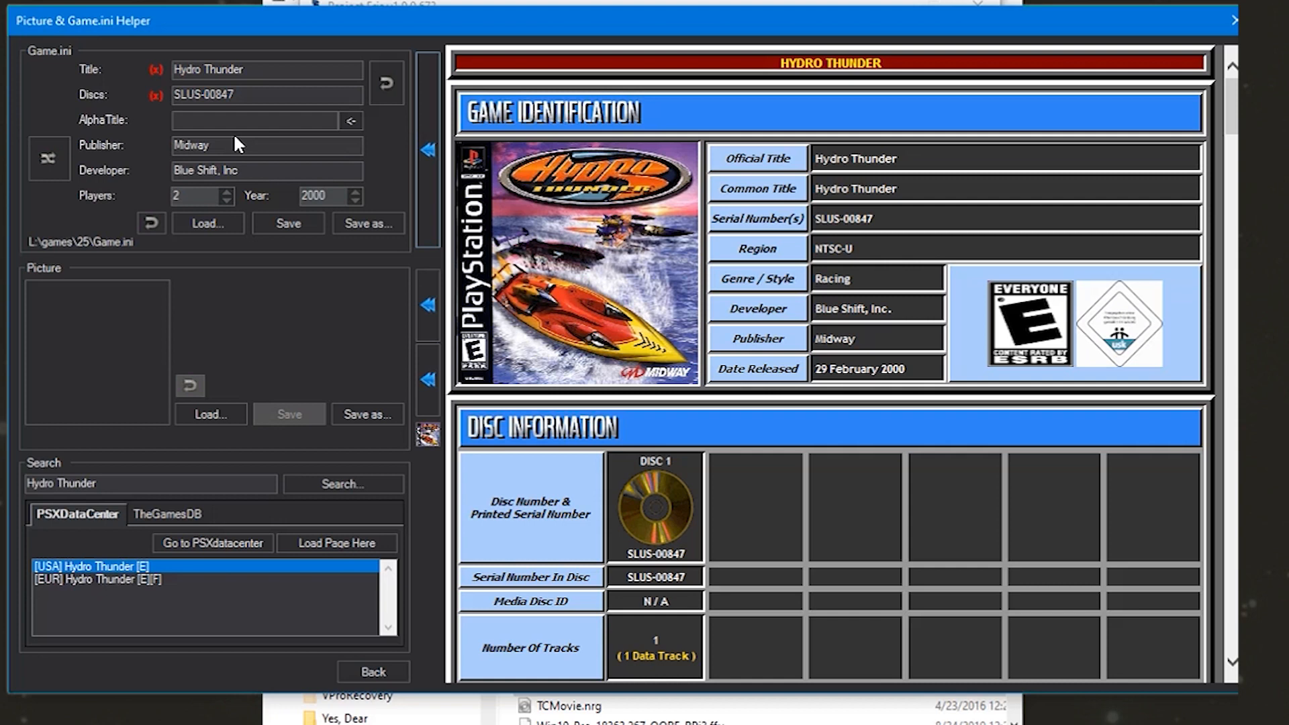
left_click(426, 304)
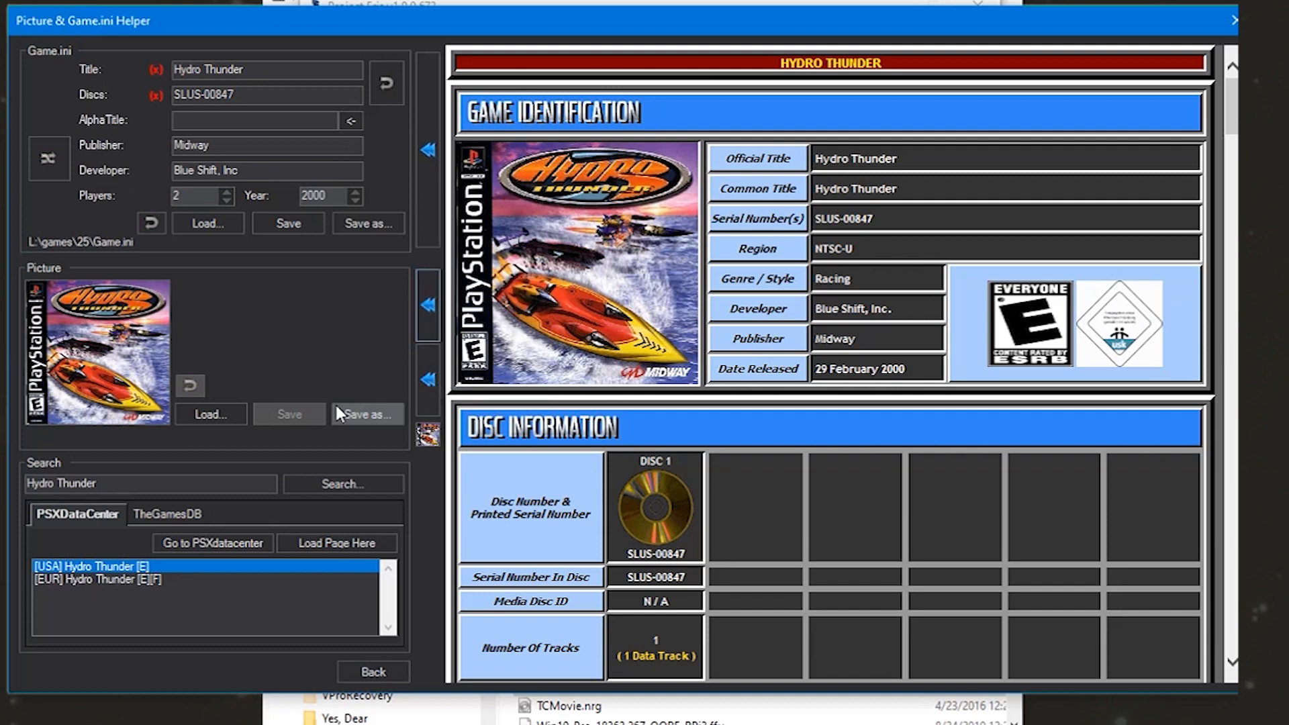
left_click(363, 413)
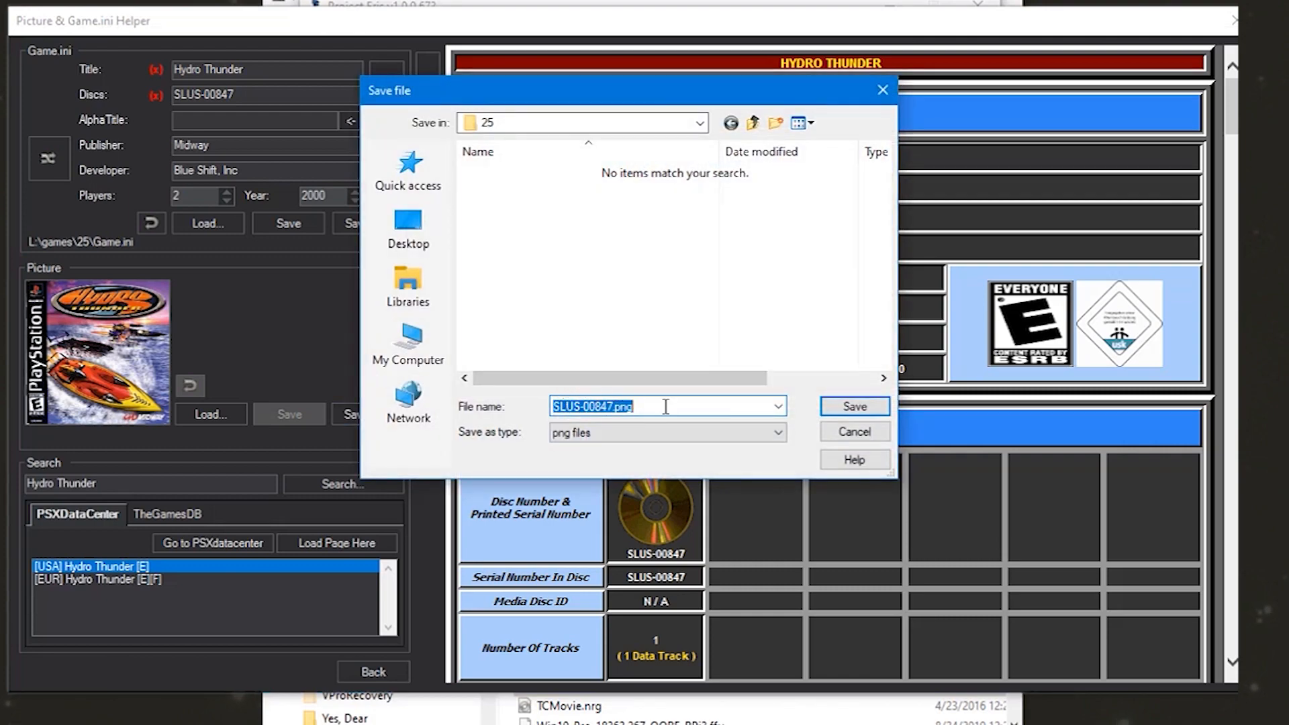
left_click(836, 407)
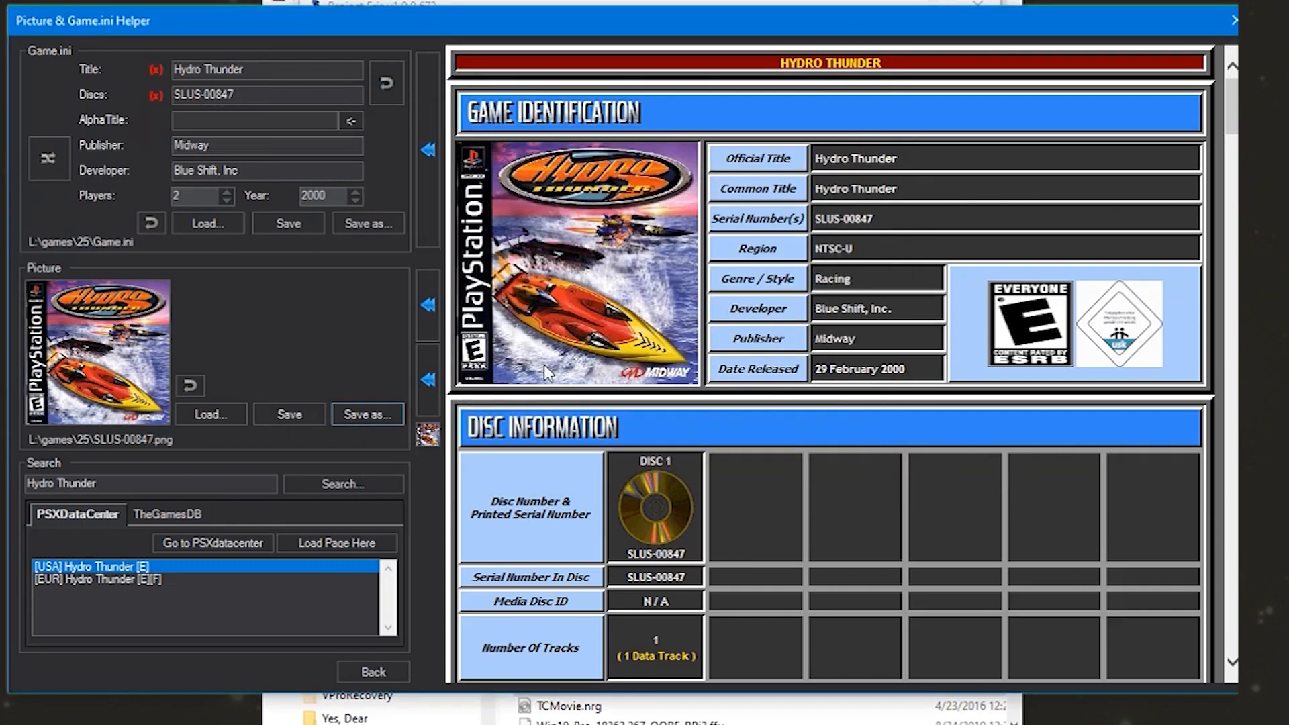
left_click(376, 673)
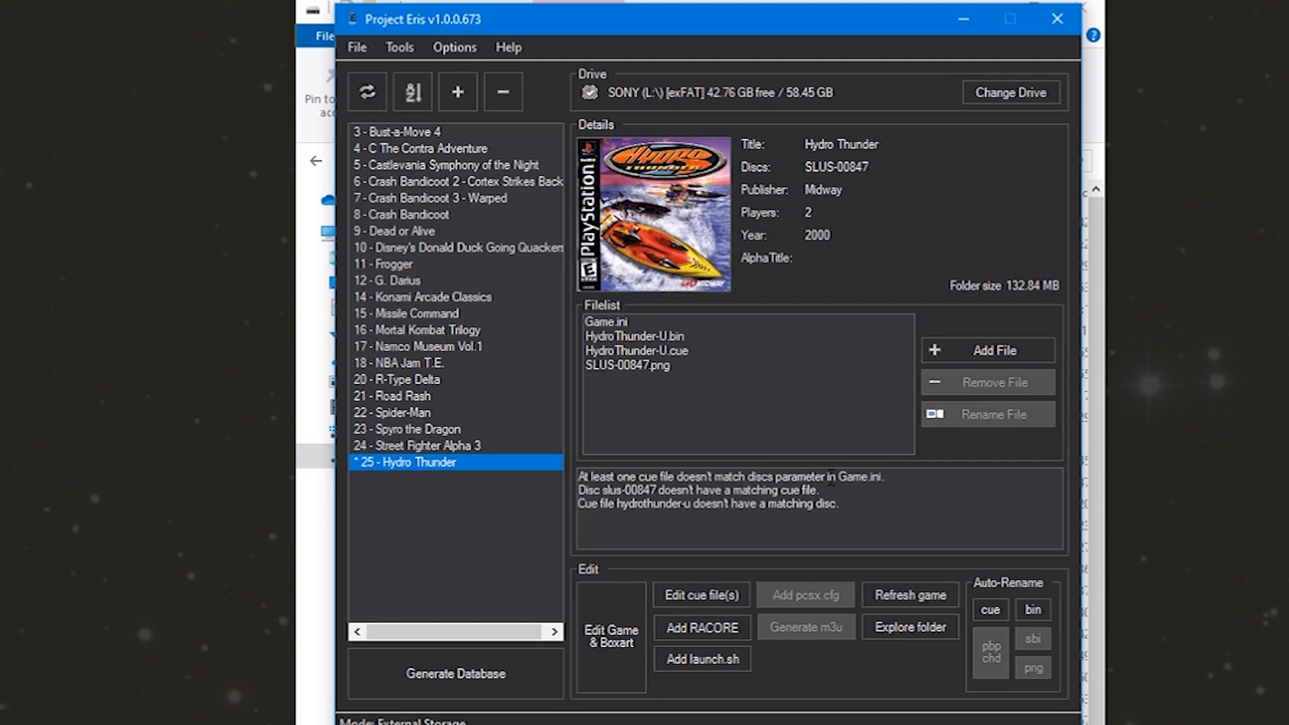
Rename the Hydro Thunder entry's picture file from SLUS-00847.png to HydroThunder-U.png
left_click(613, 362)
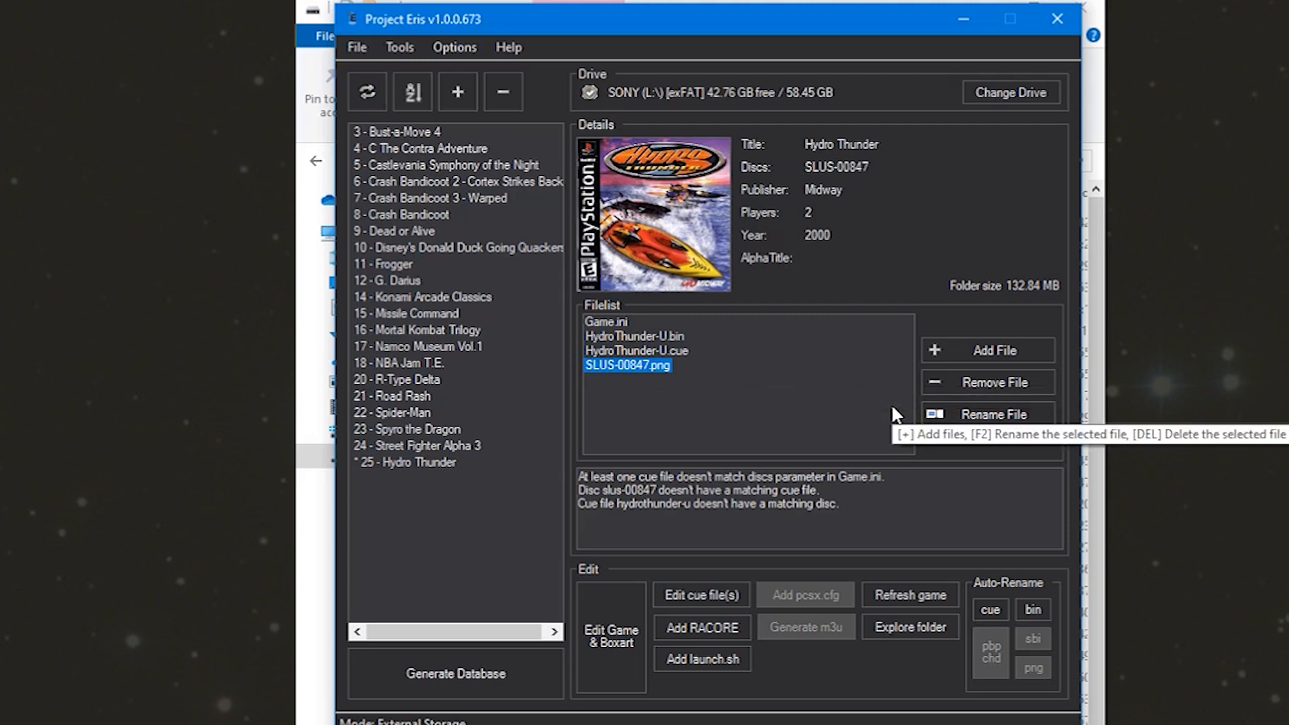
left_click(964, 413)
type("HydroThunder")
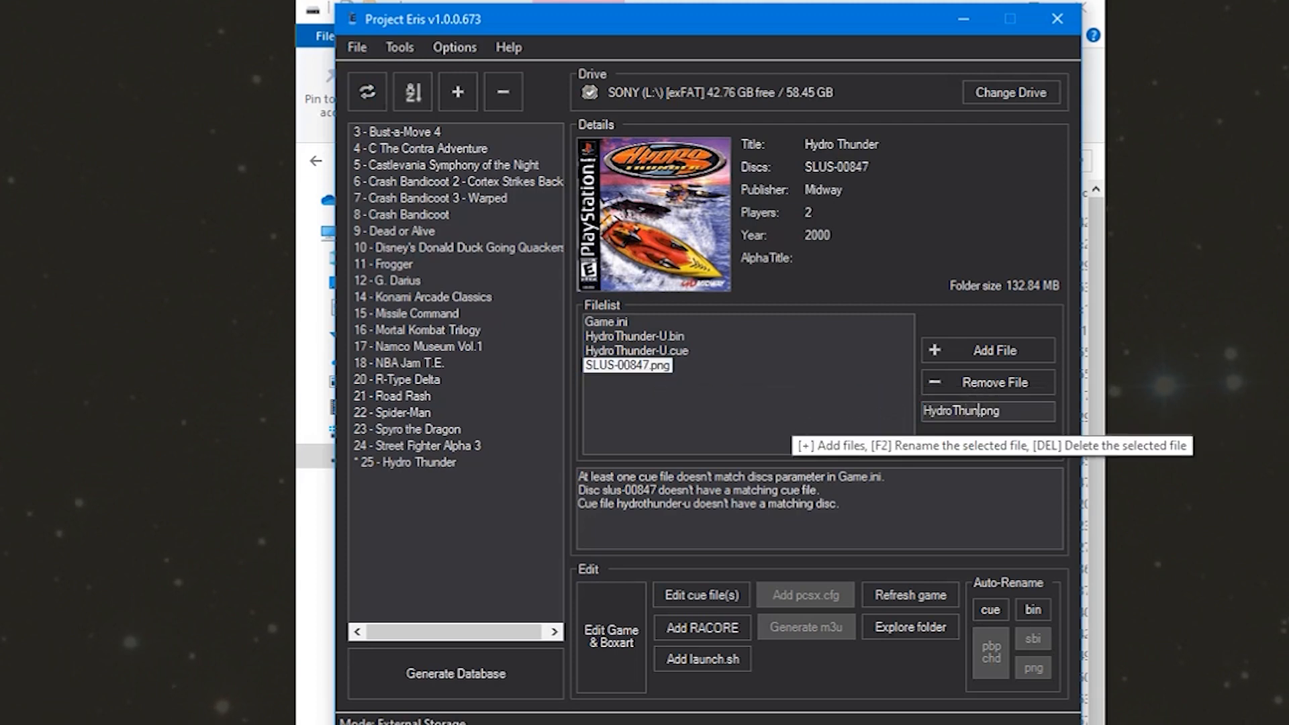
type("-U")
Explore the games directory and open Game.ini from folder 25 in Notepad
left_click(608, 322)
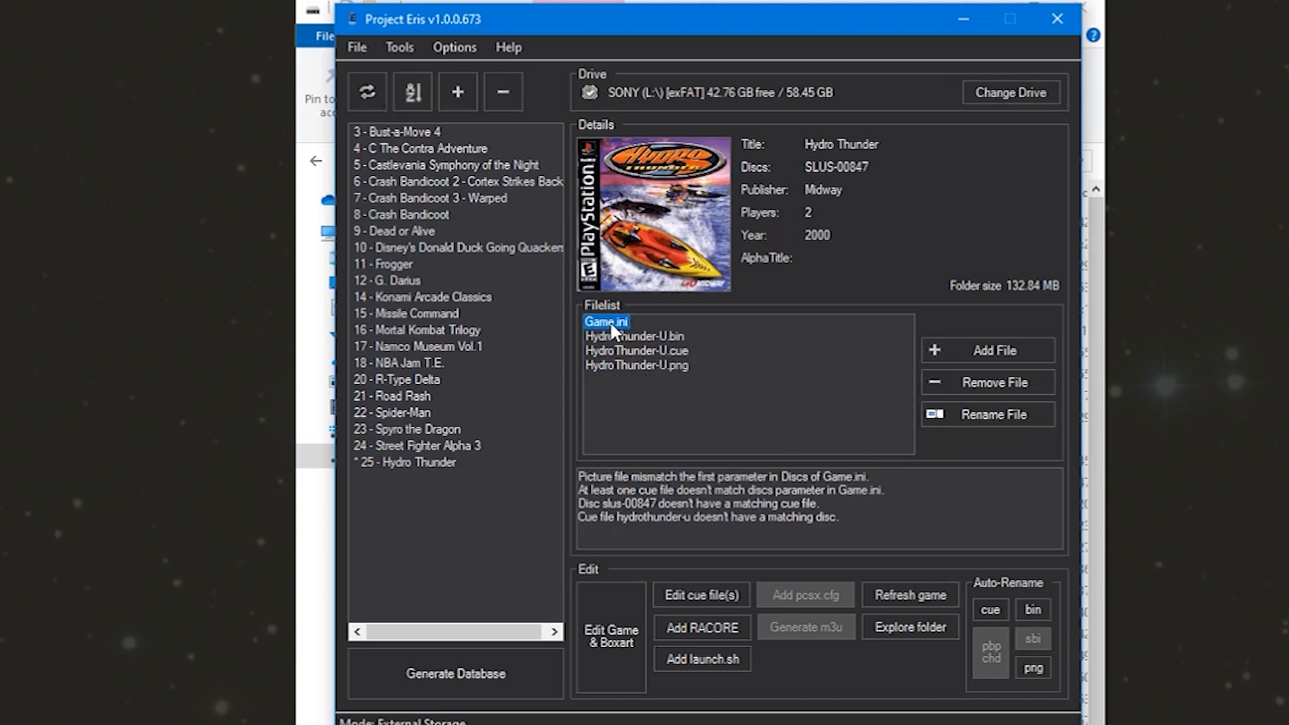
right_click(605, 321)
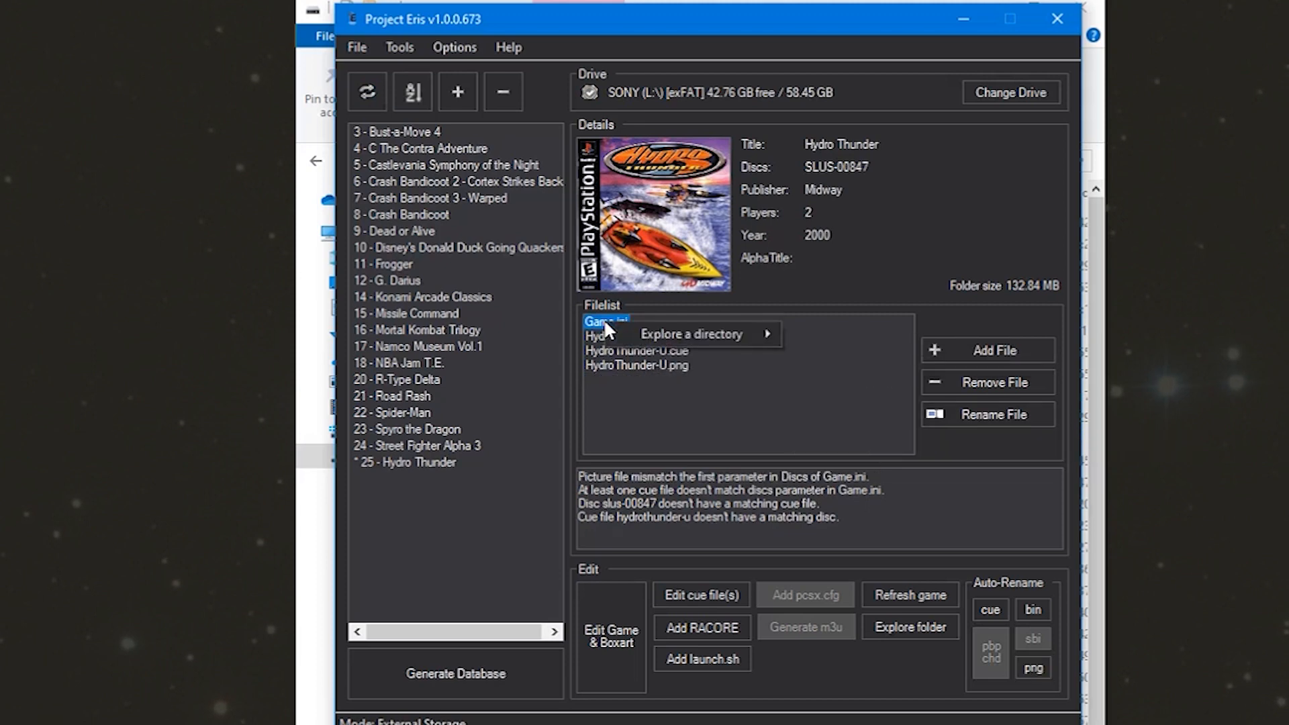
mouse_move(685, 332)
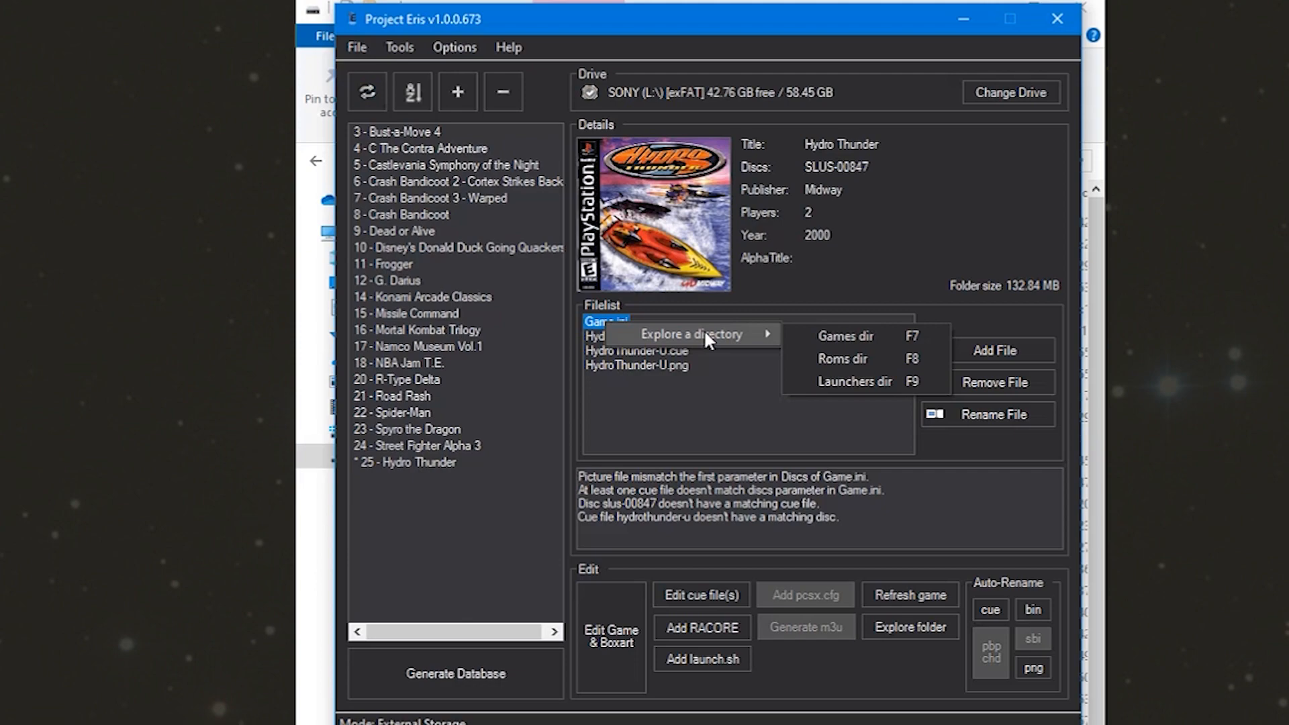
left_click(847, 335)
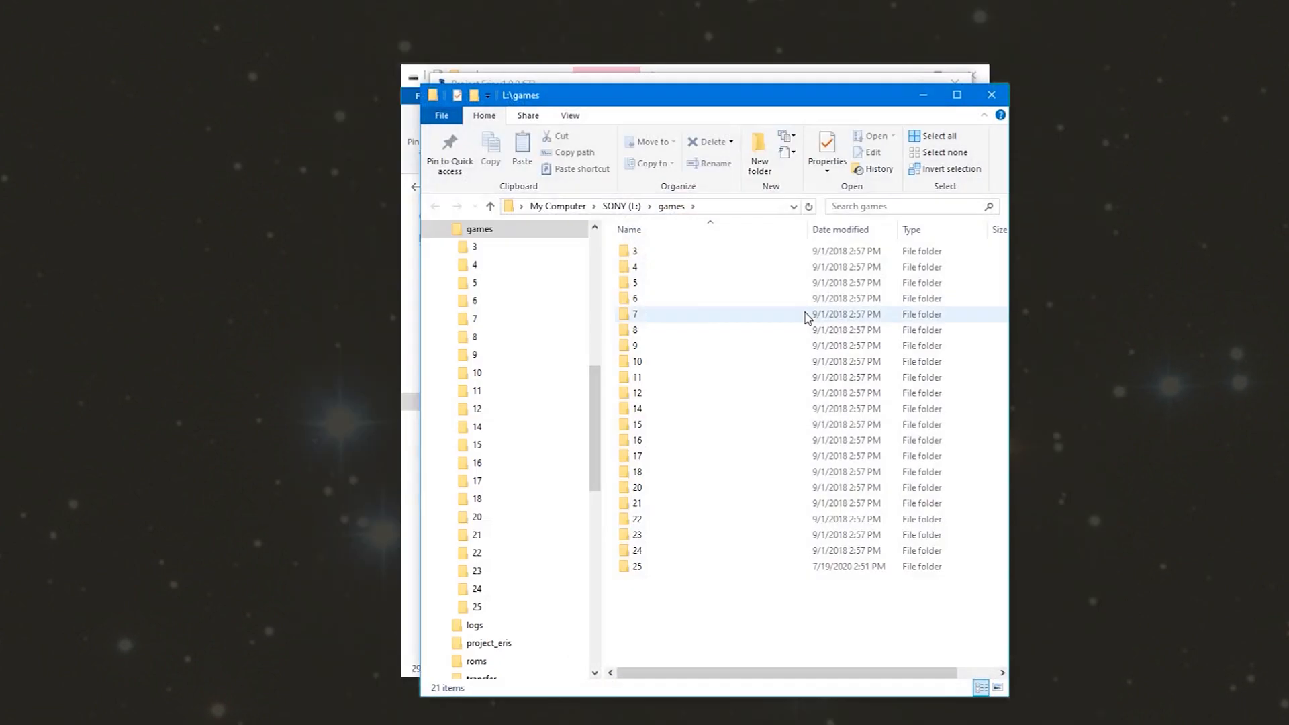
double_click(646, 567)
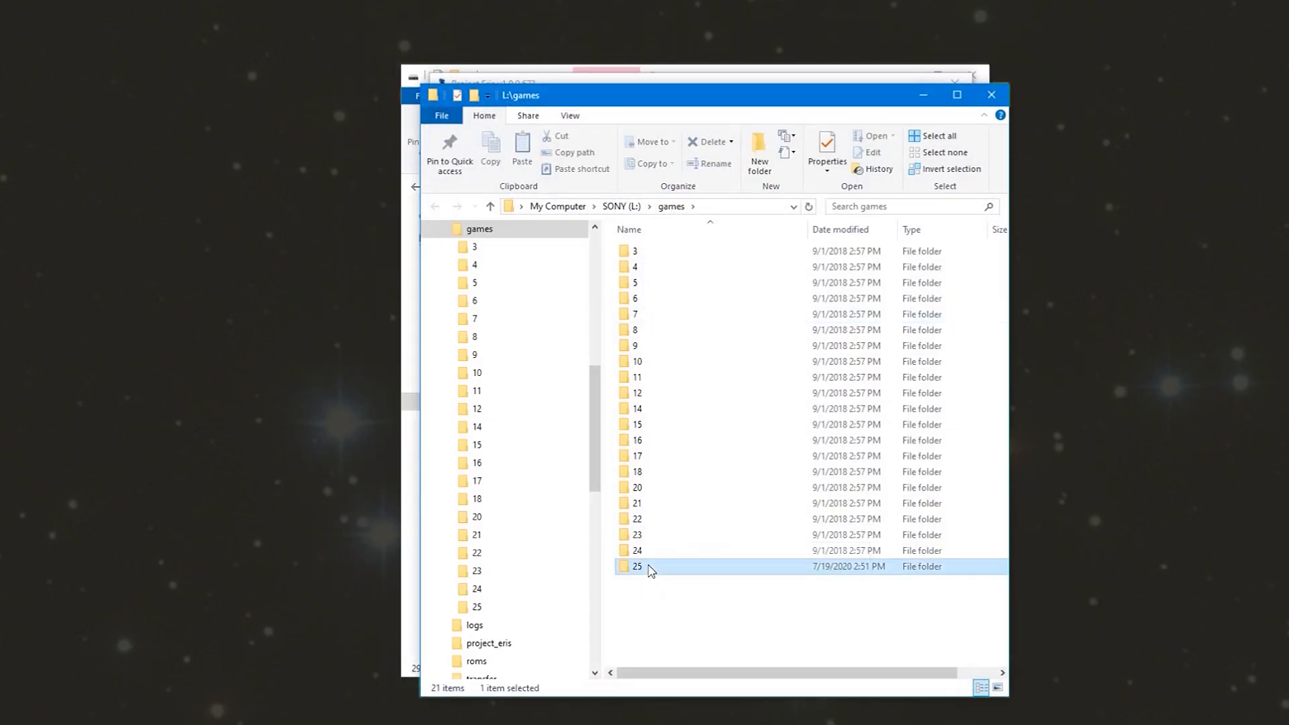
double_click(650, 253)
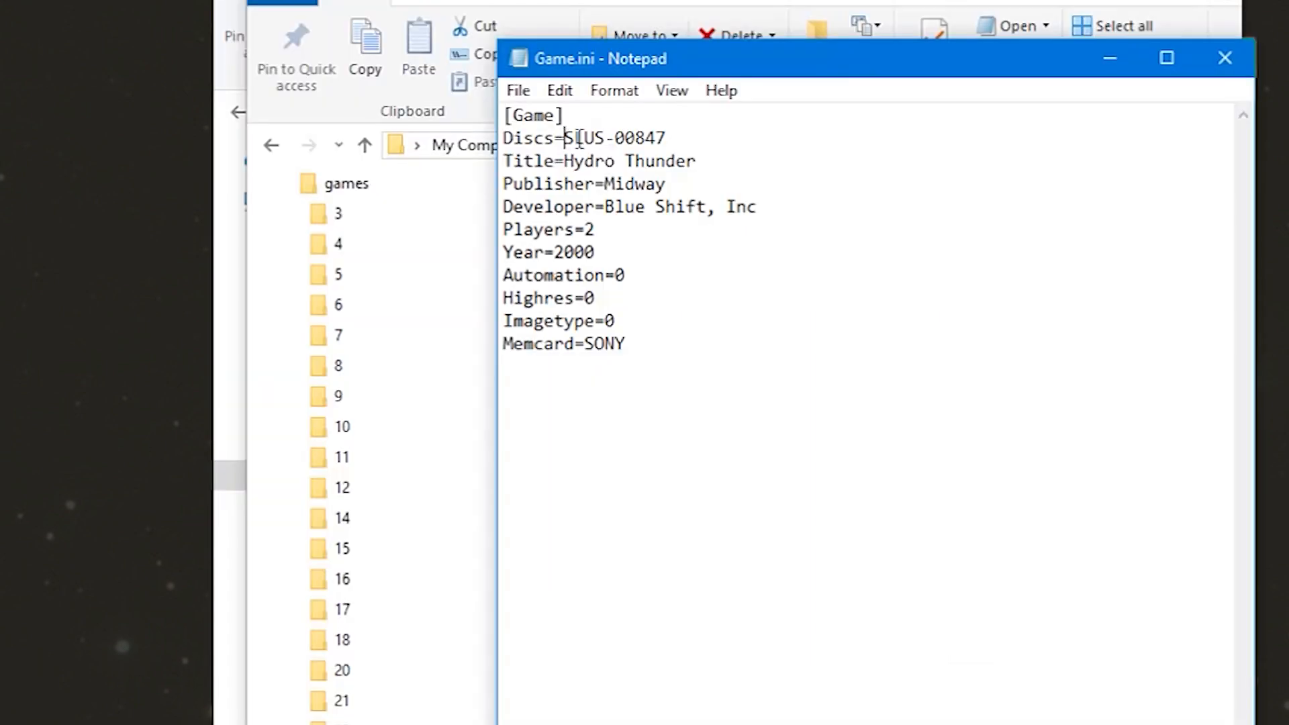
Set the Discs value in folder 25's Game.ini to HydroThunder-U and save the file
left_click_drag(607, 202, 712, 200)
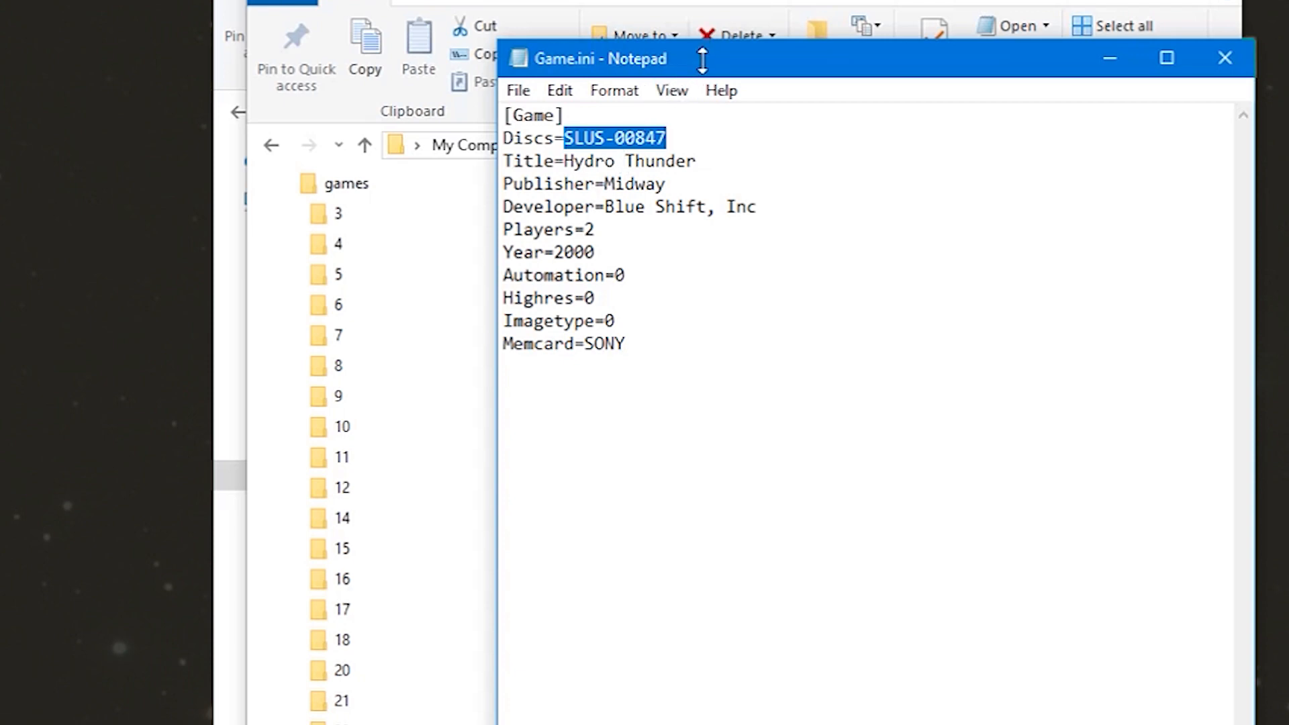
left_click_drag(705, 60, 680, 376)
left_click(696, 244)
left_click_drag(667, 456, 564, 455)
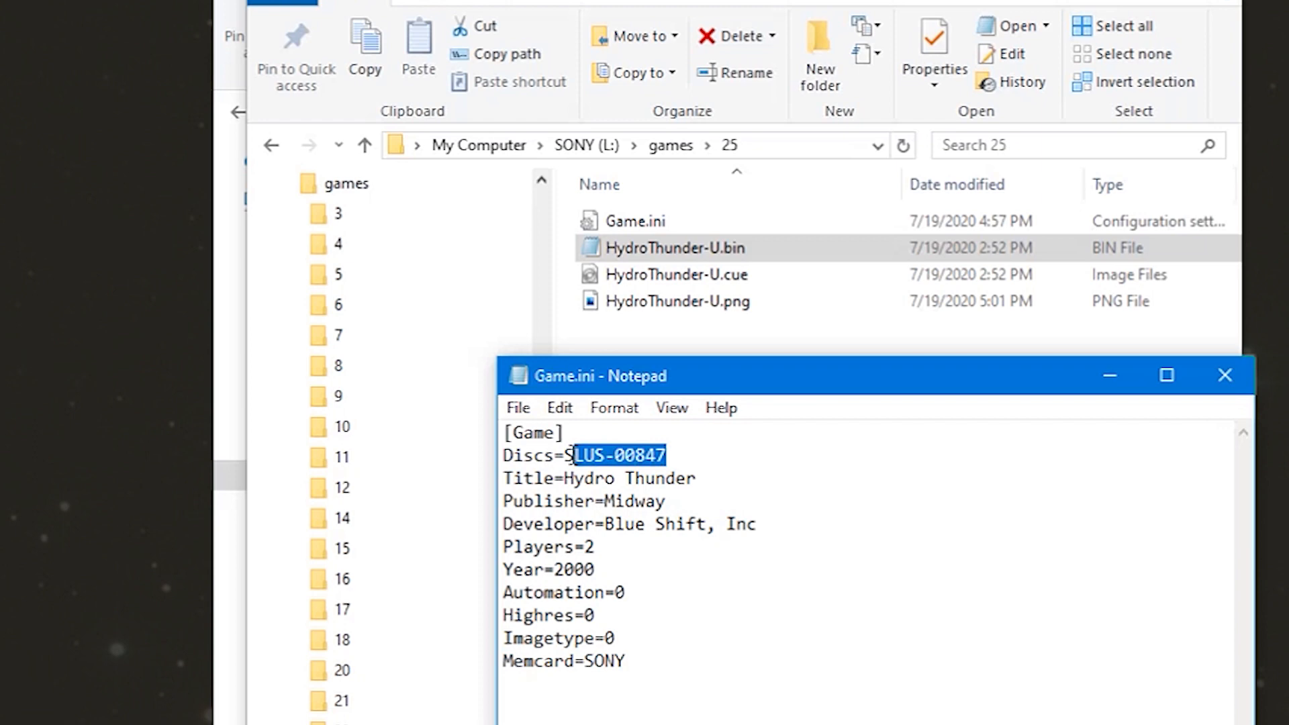
type("HydroThunder-U")
left_click(517, 408)
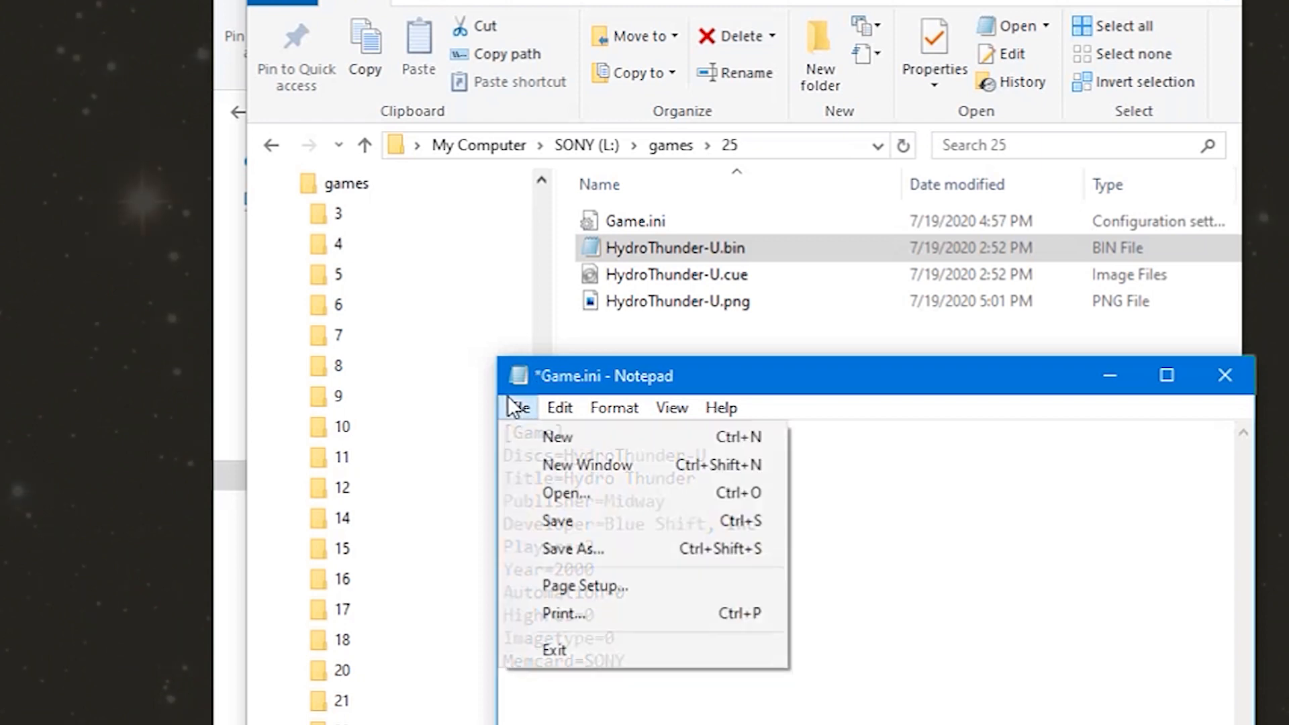
left_click(582, 523)
left_click(1105, 38)
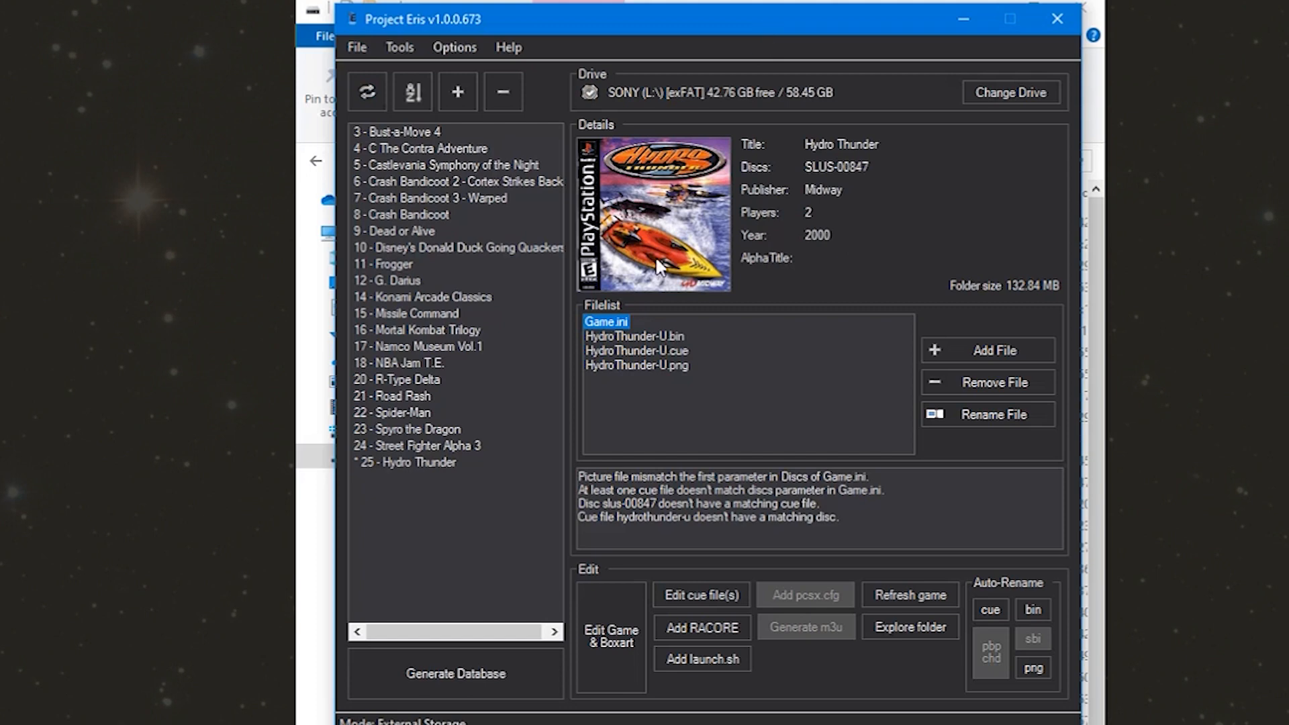
Refresh the Hydro Thunder entry in Project Eris and check it for file mismatches
left_click(467, 458)
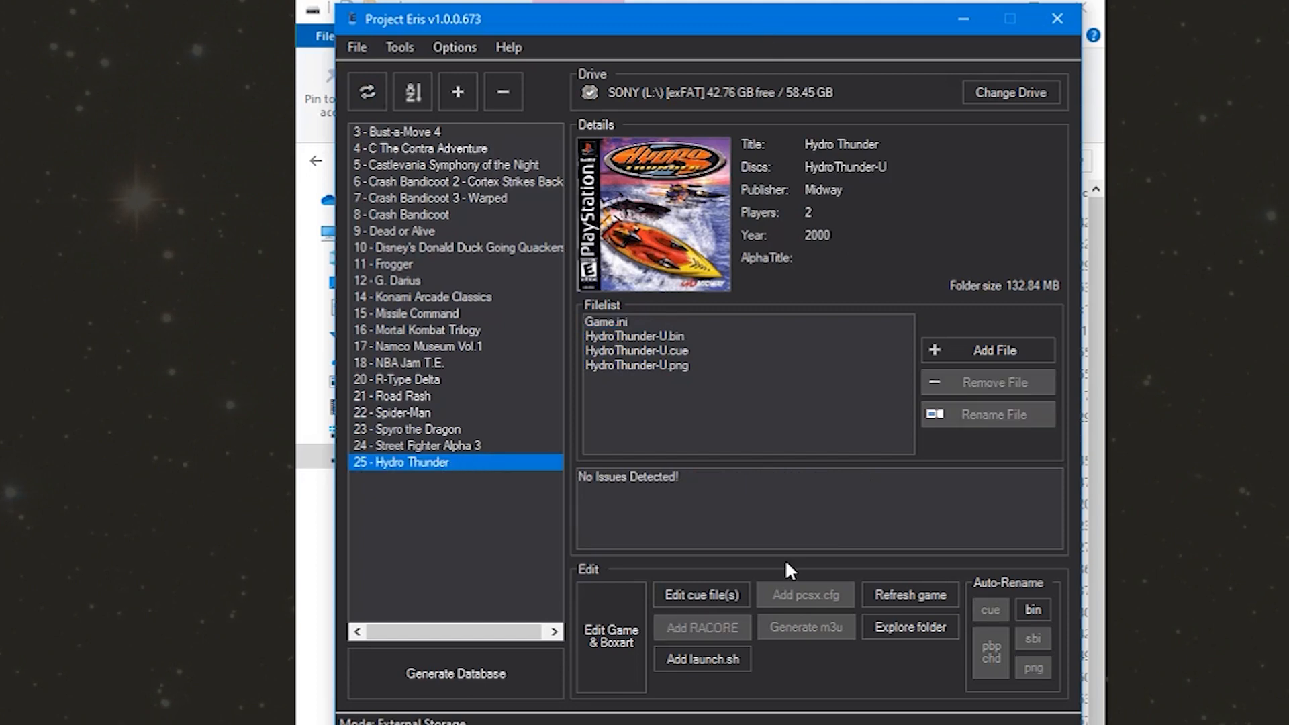
left_click(913, 593)
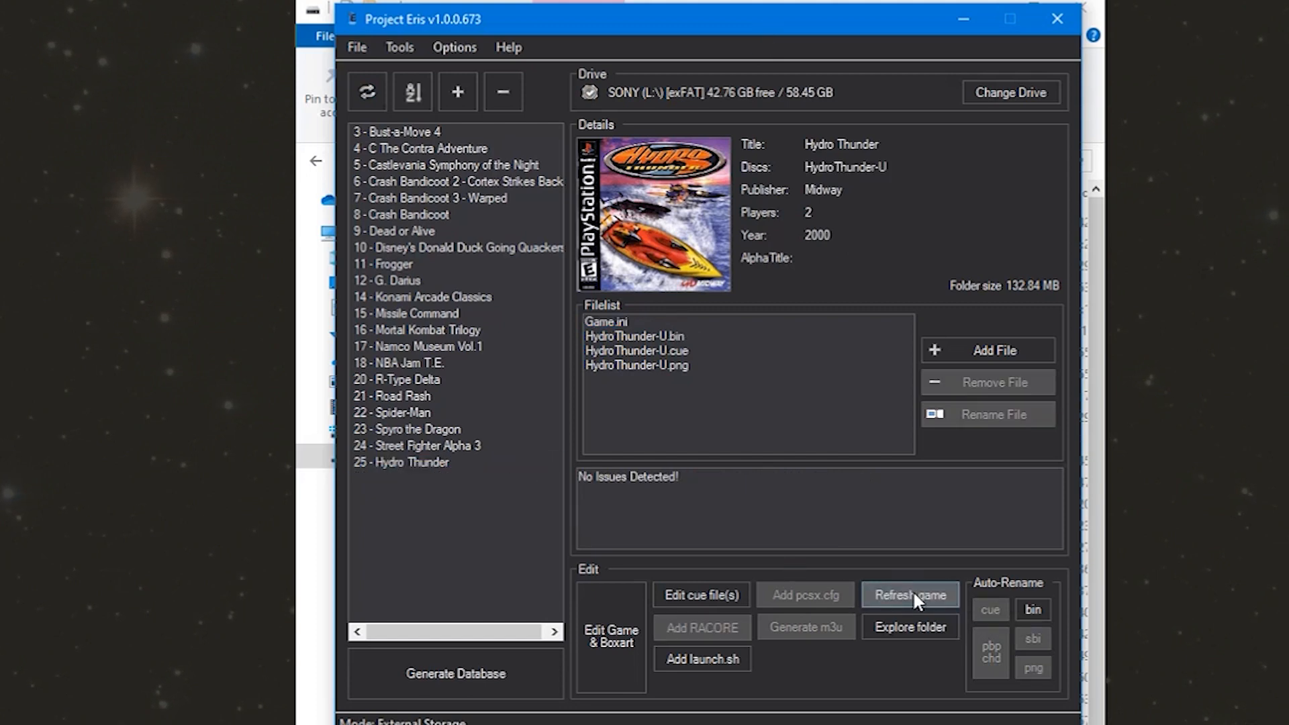
left_click(426, 460)
left_click(428, 448)
left_click(421, 459)
left_click(425, 446)
left_click(422, 462)
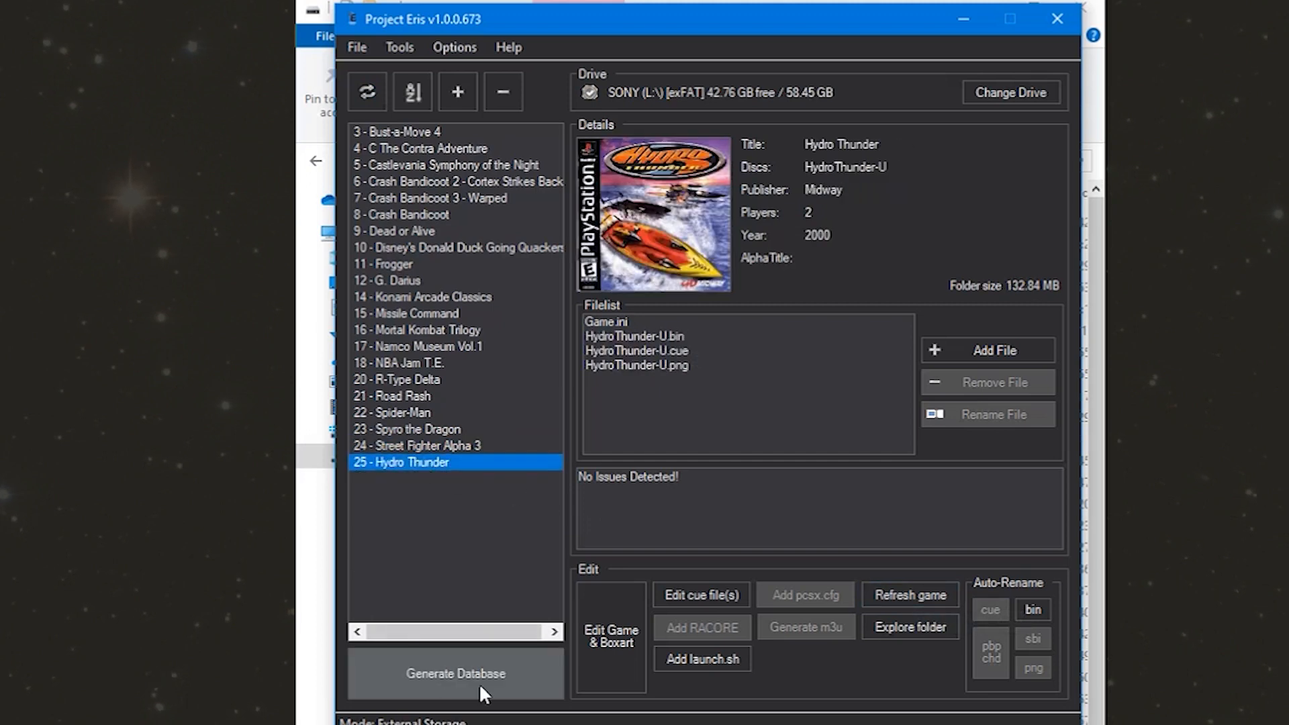
Generate the drive's game database and dismiss the completion message
left_click(509, 673)
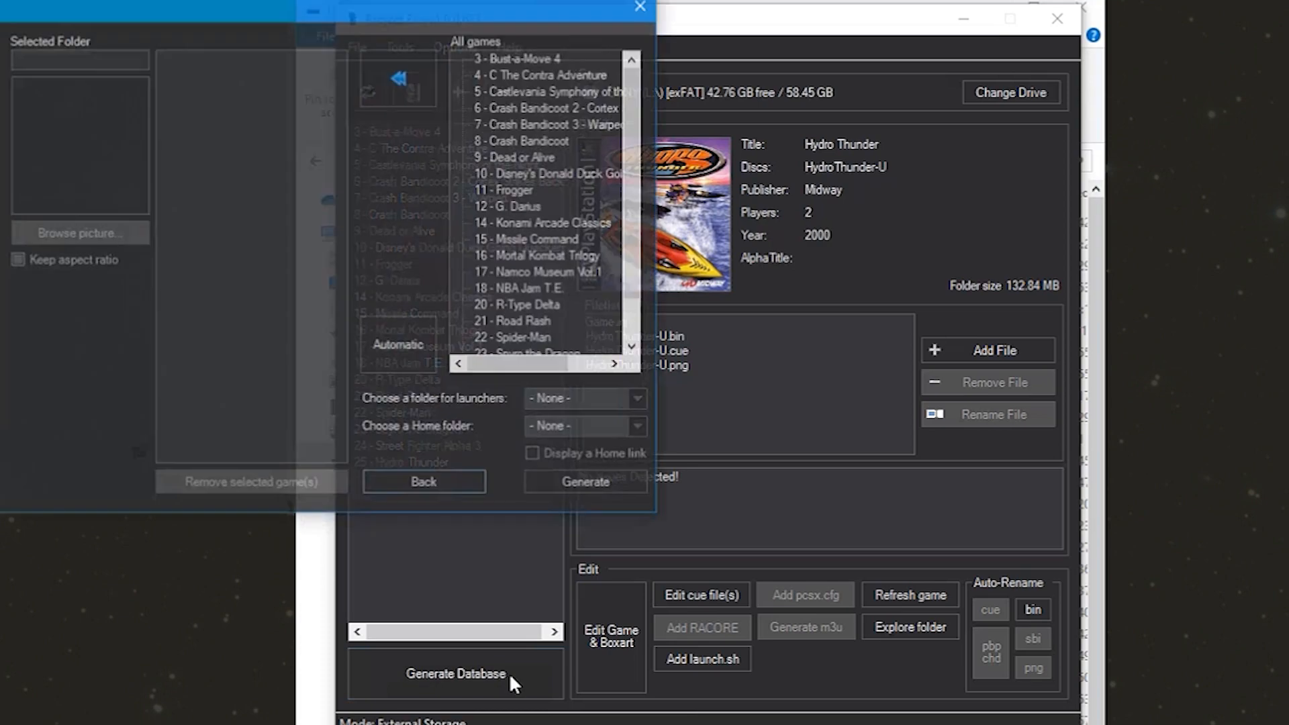
left_click(1034, 581)
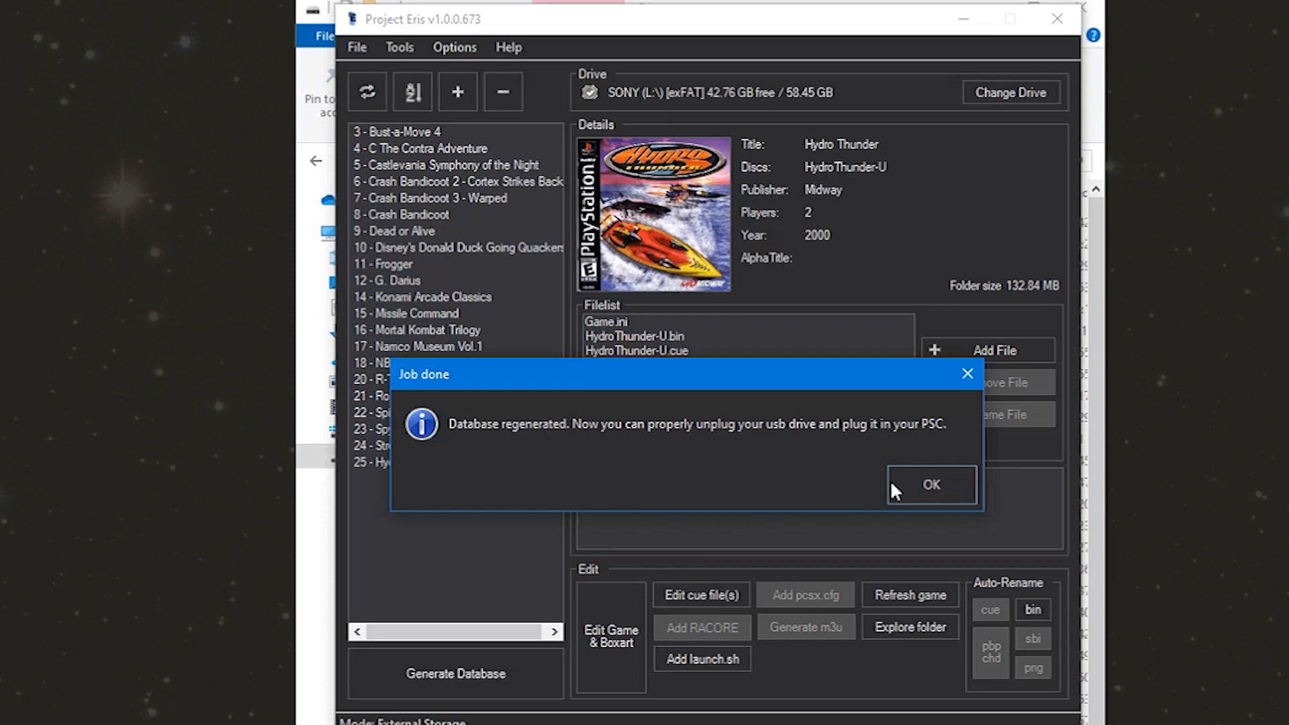
left_click(909, 481)
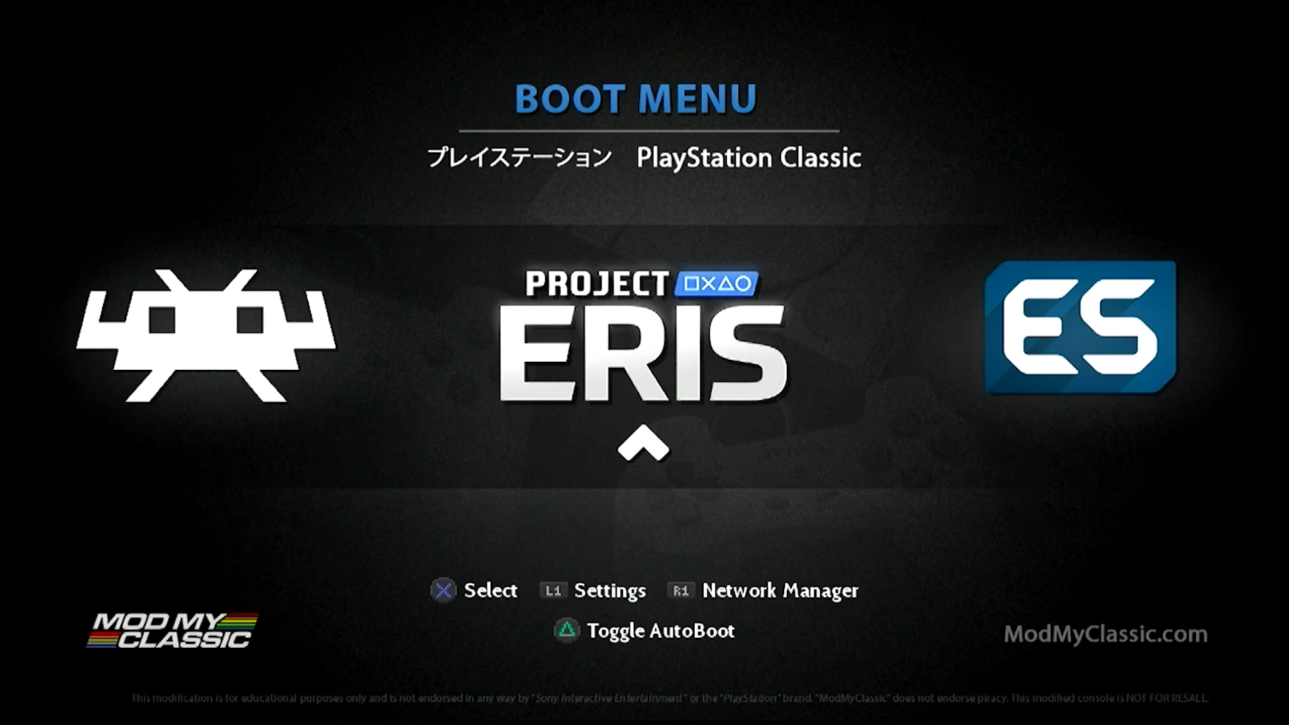
Boot into Project Eris on the PlayStation Classic and start Hydro Thunder from the game carousel
key("s")
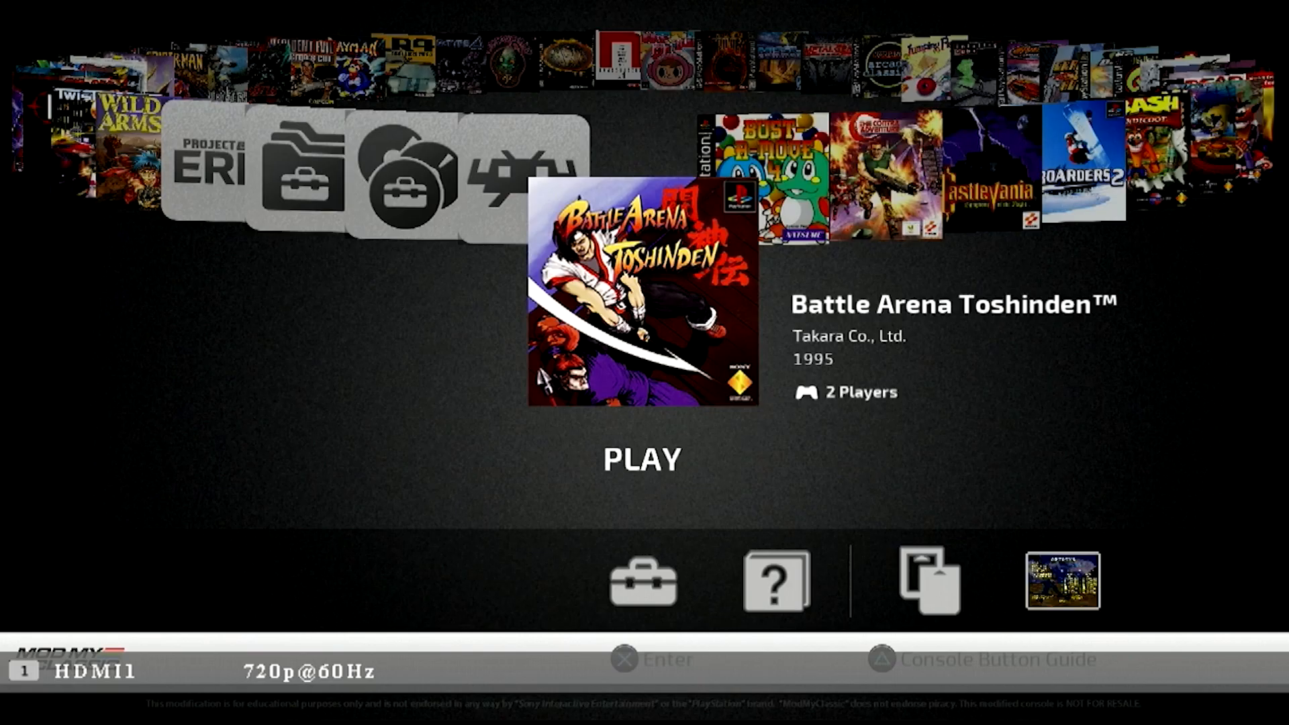
key("Right")
key("Right")
key("Right")
key("Right")
key("Right")
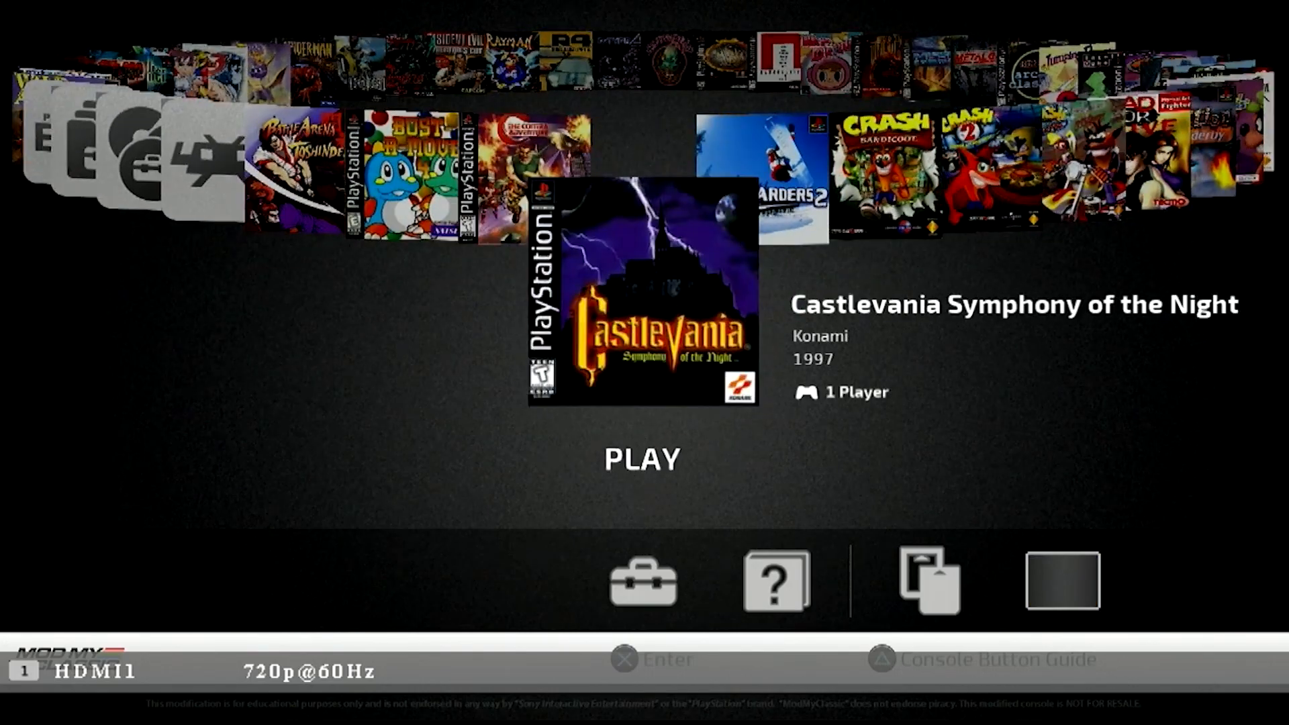
key("Right")
key("Right")
key("Right")
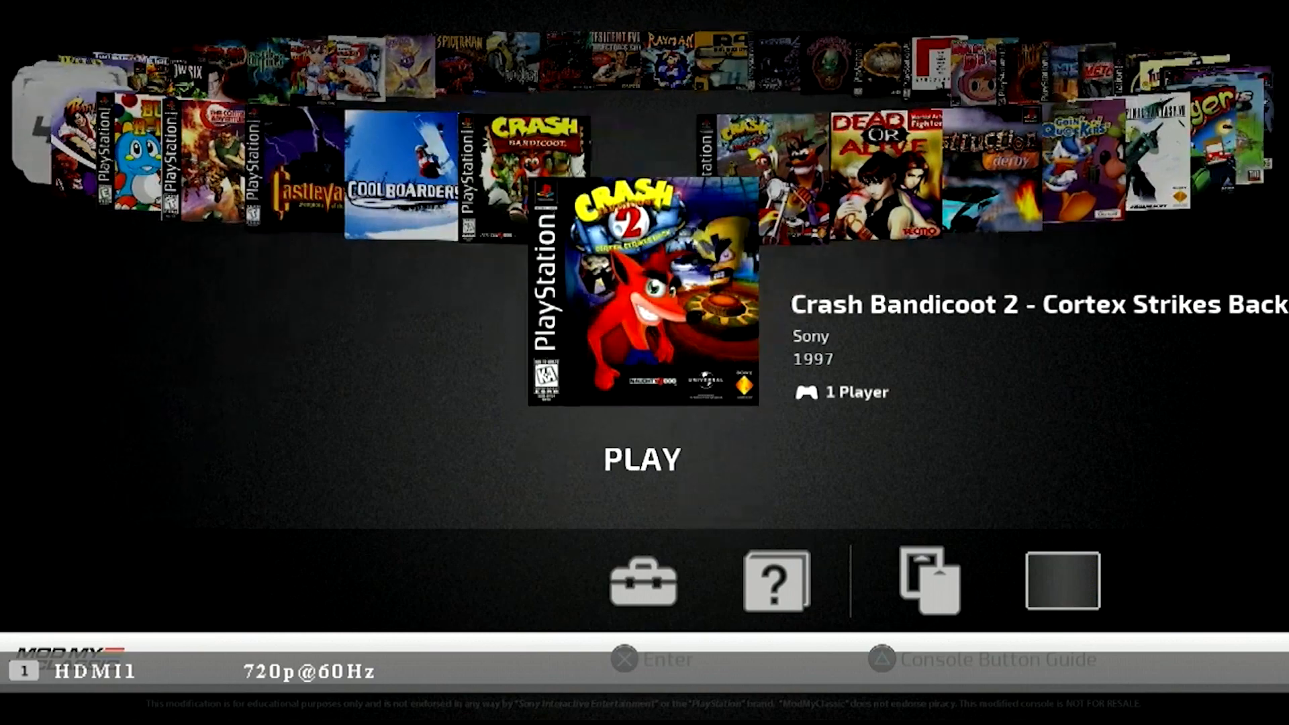
key("Right")
key("Right")
key("Right")
key("Right")
key("Right")
key("Right")
key("Right")
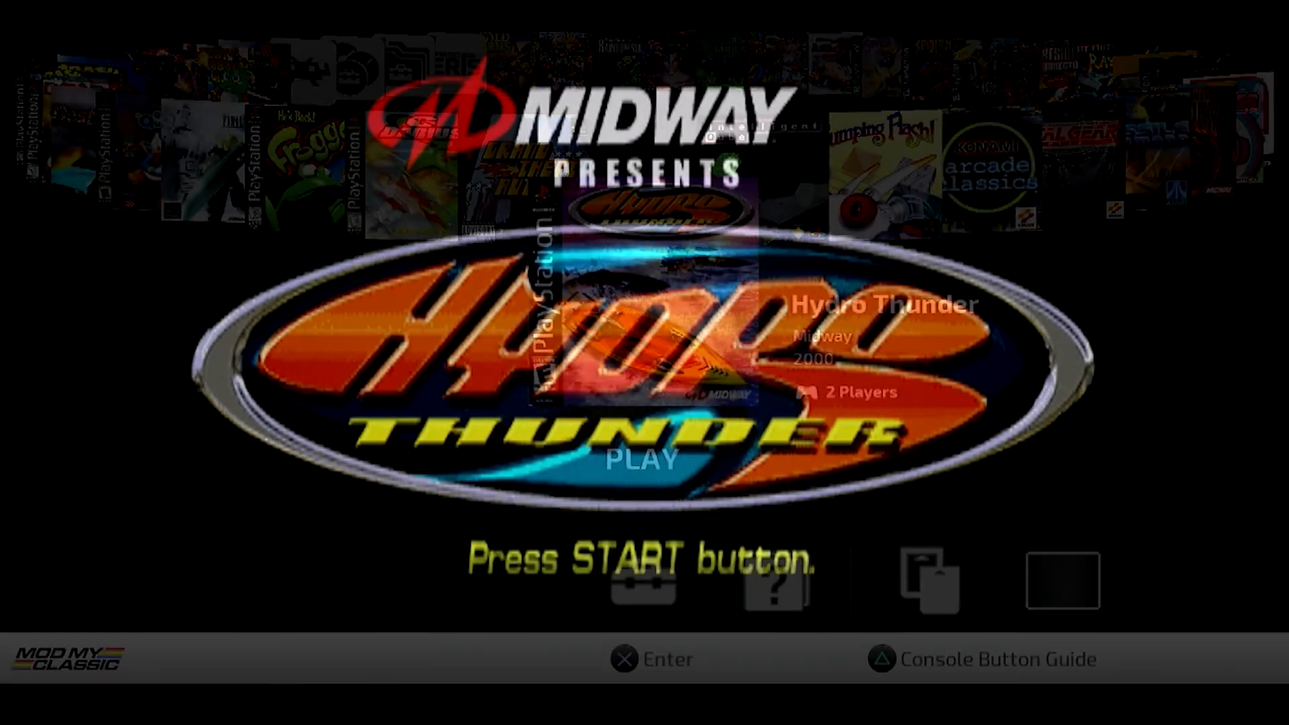
key("Return")
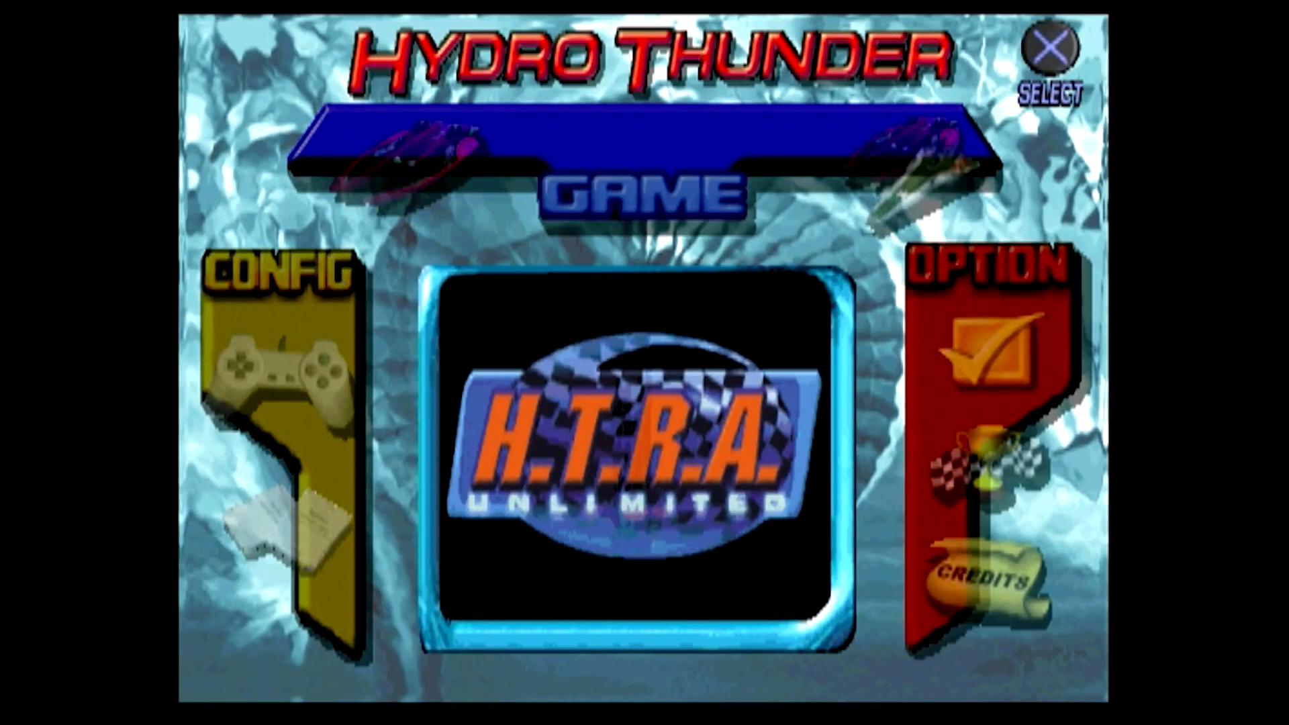
key("Return")
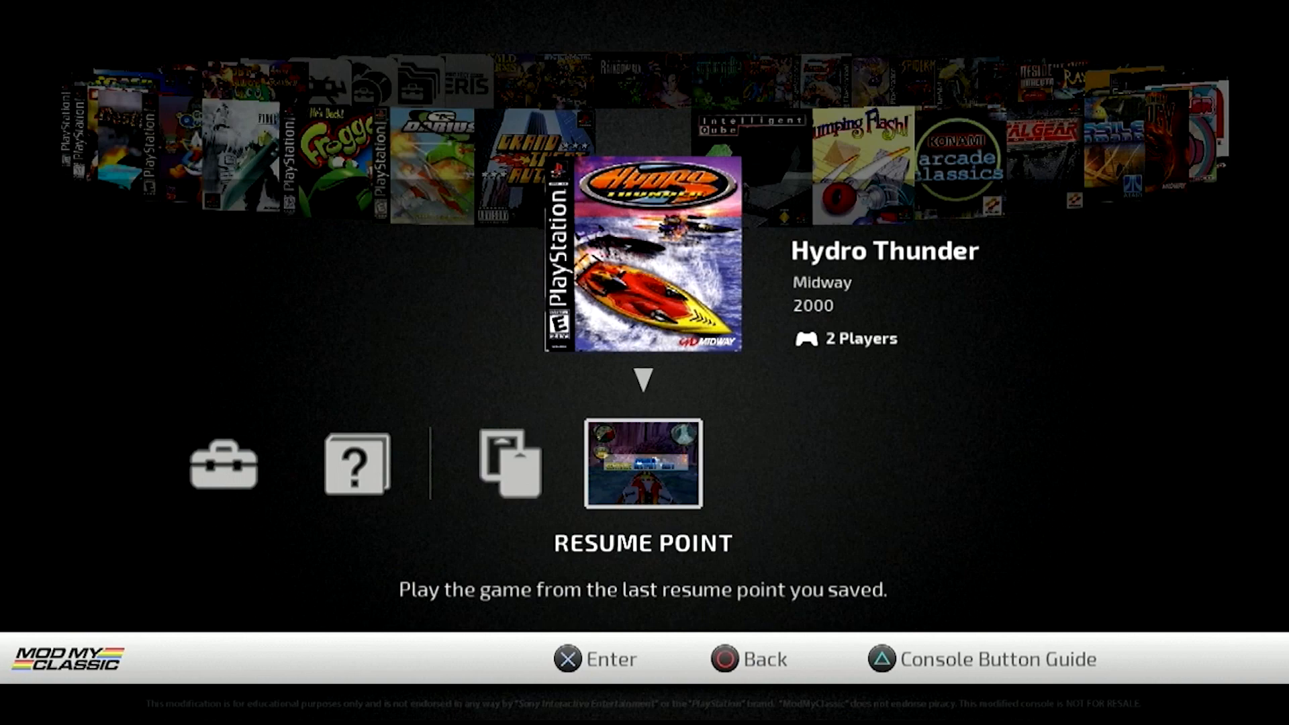
Browse the rest of the console's game carousel beyond Hydro Thunder to examine the added games
key("Up")
key("Right")
key("Right")
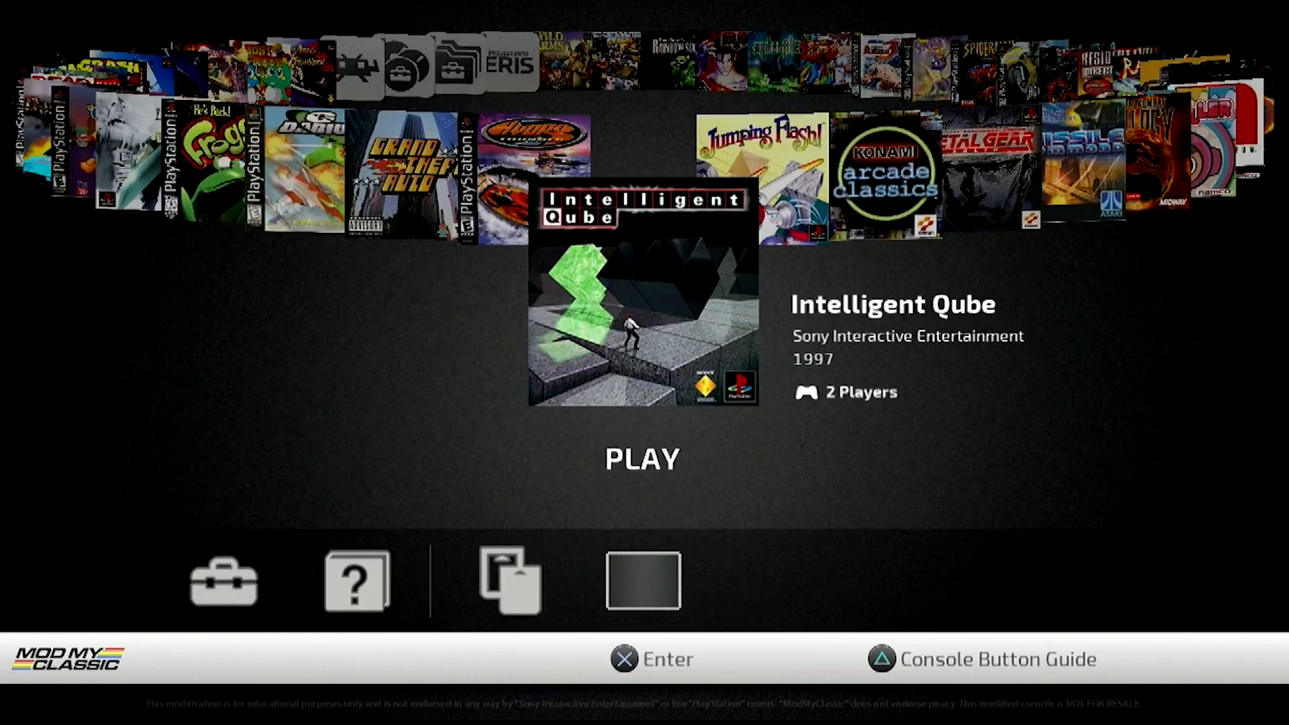
key("Right")
key("Left")
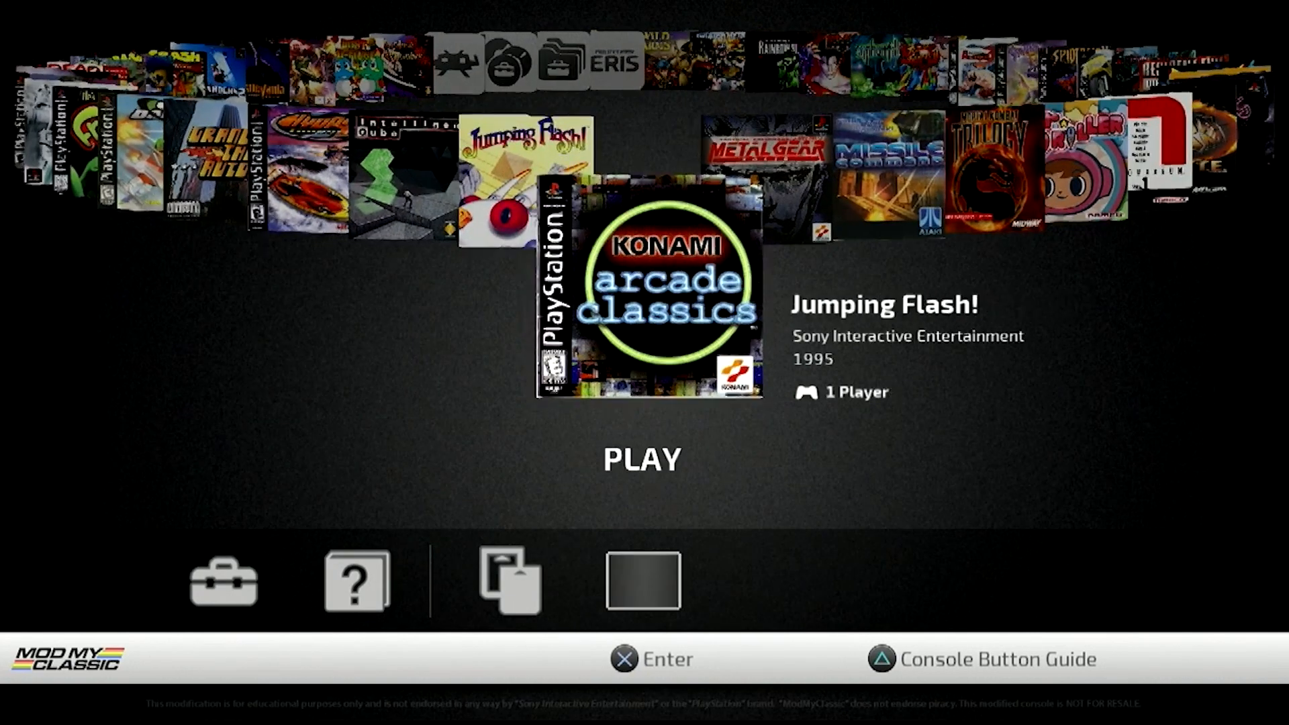
key("Right")
key("Right")
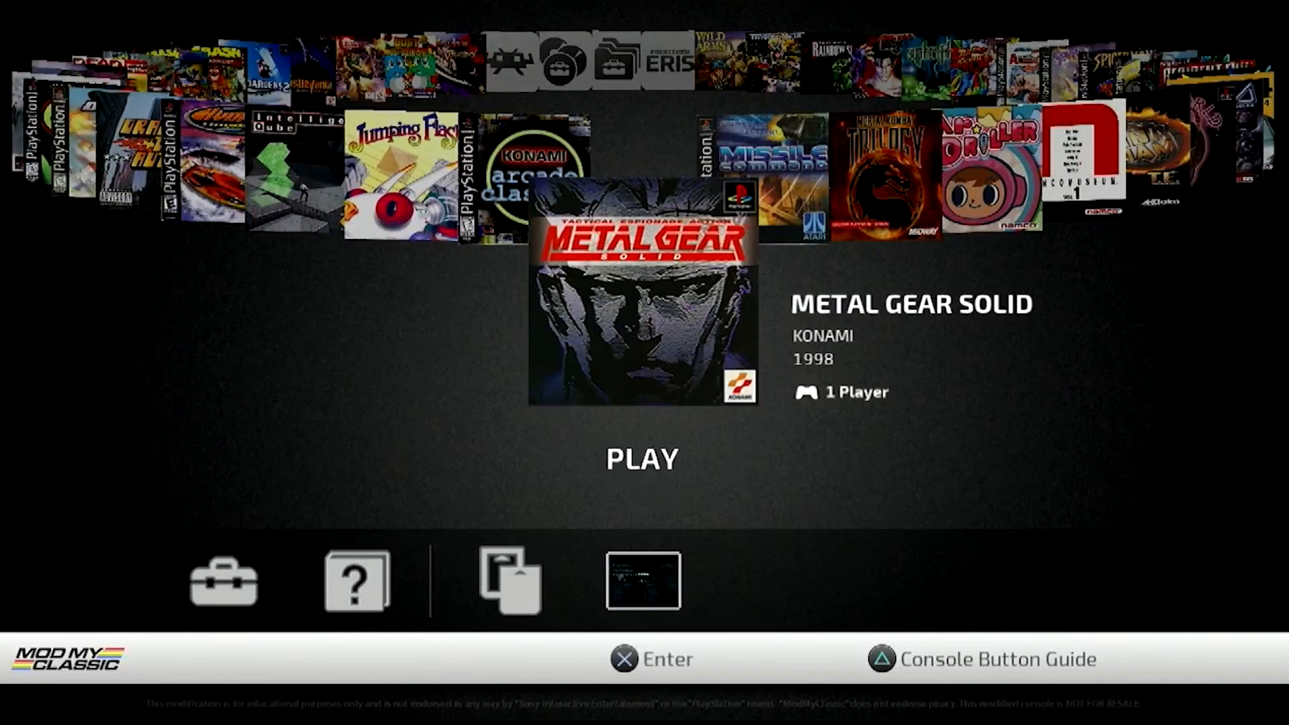
key("Right")
key("Right")
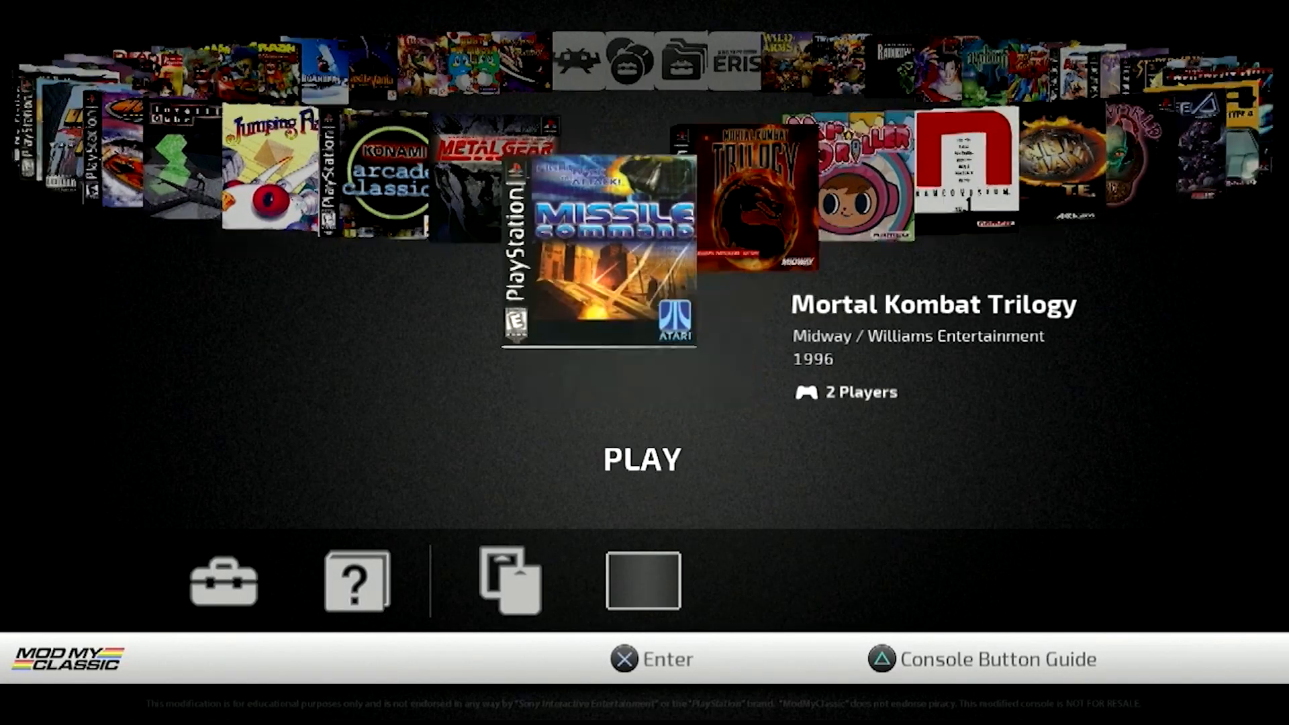
key("Right")
key("Right")
key("Right")
key("Right")
key("Right")
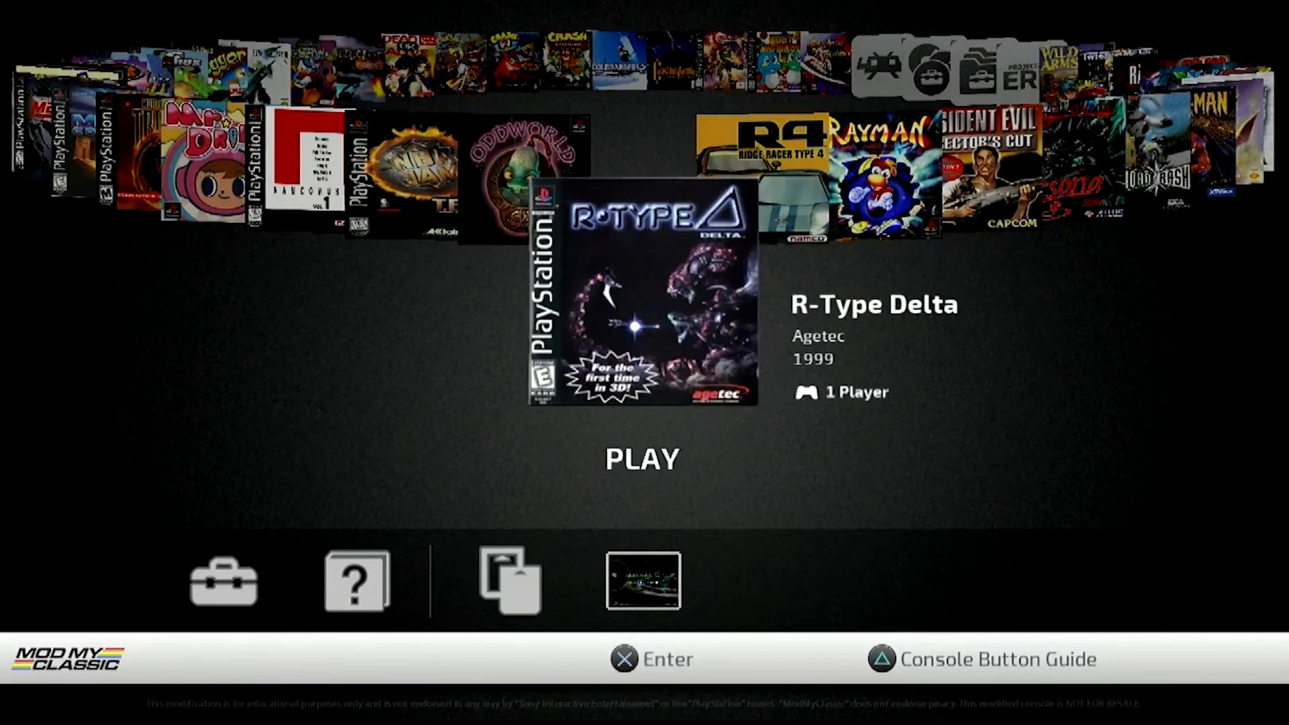
key("Right")
key("Right")
key("Right")
key("Right")
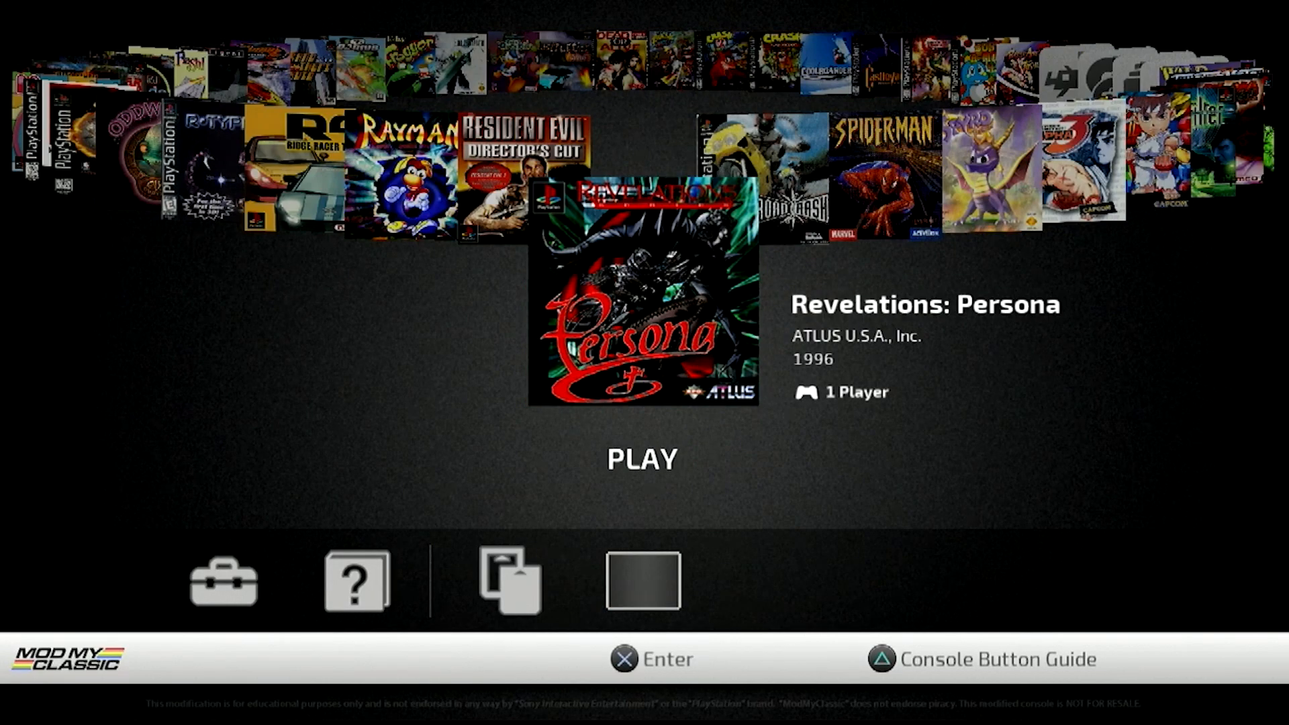
key("Right")
key("Right")
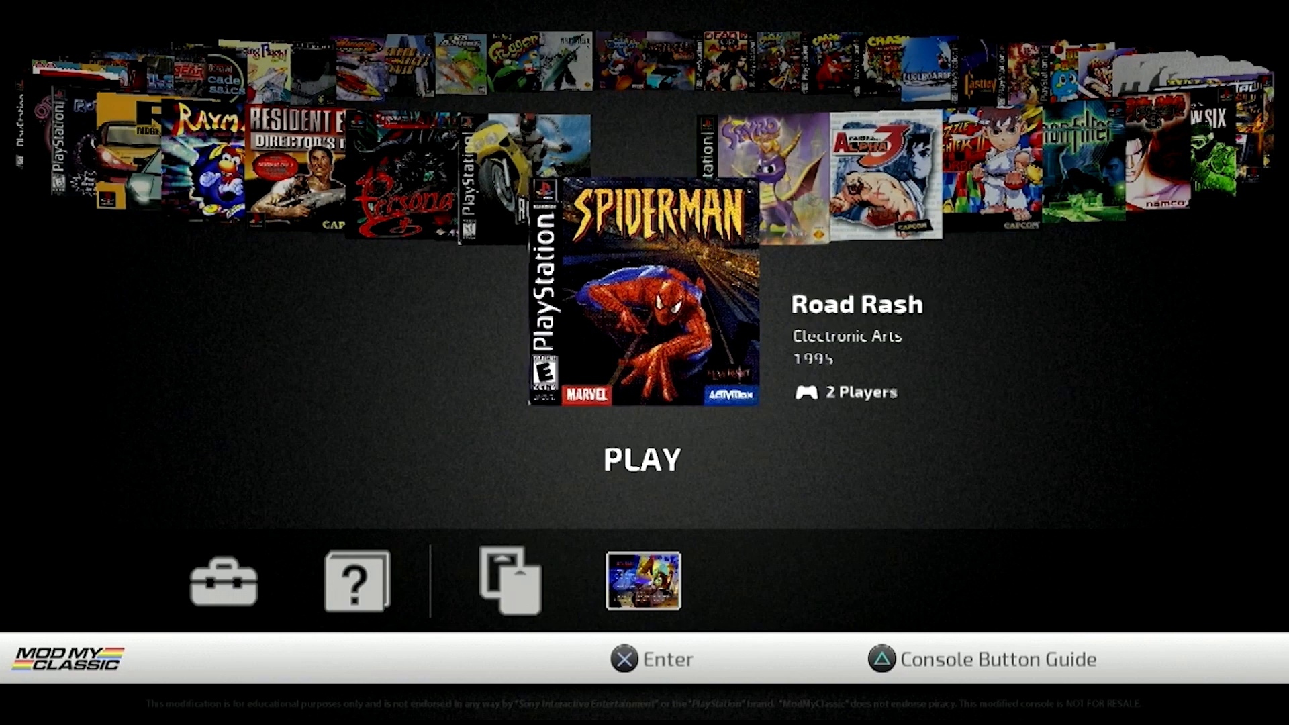
key("Right")
key("Right")
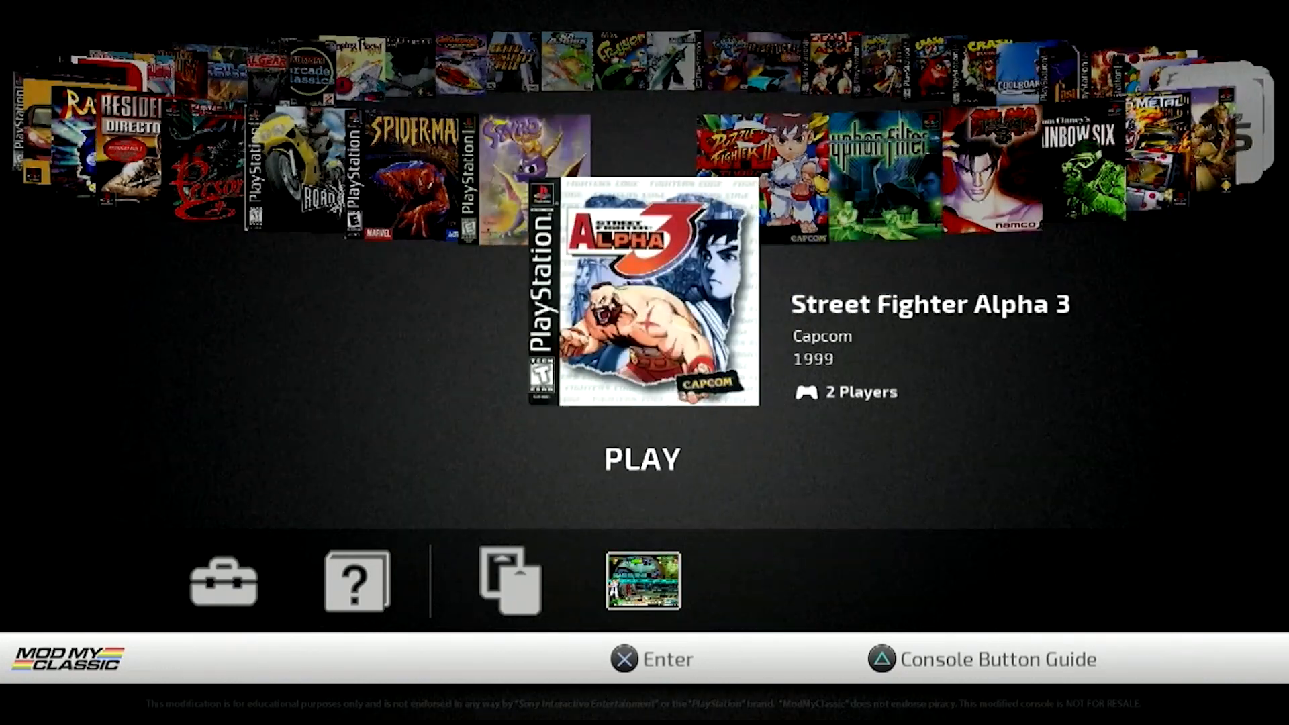
key("Right")
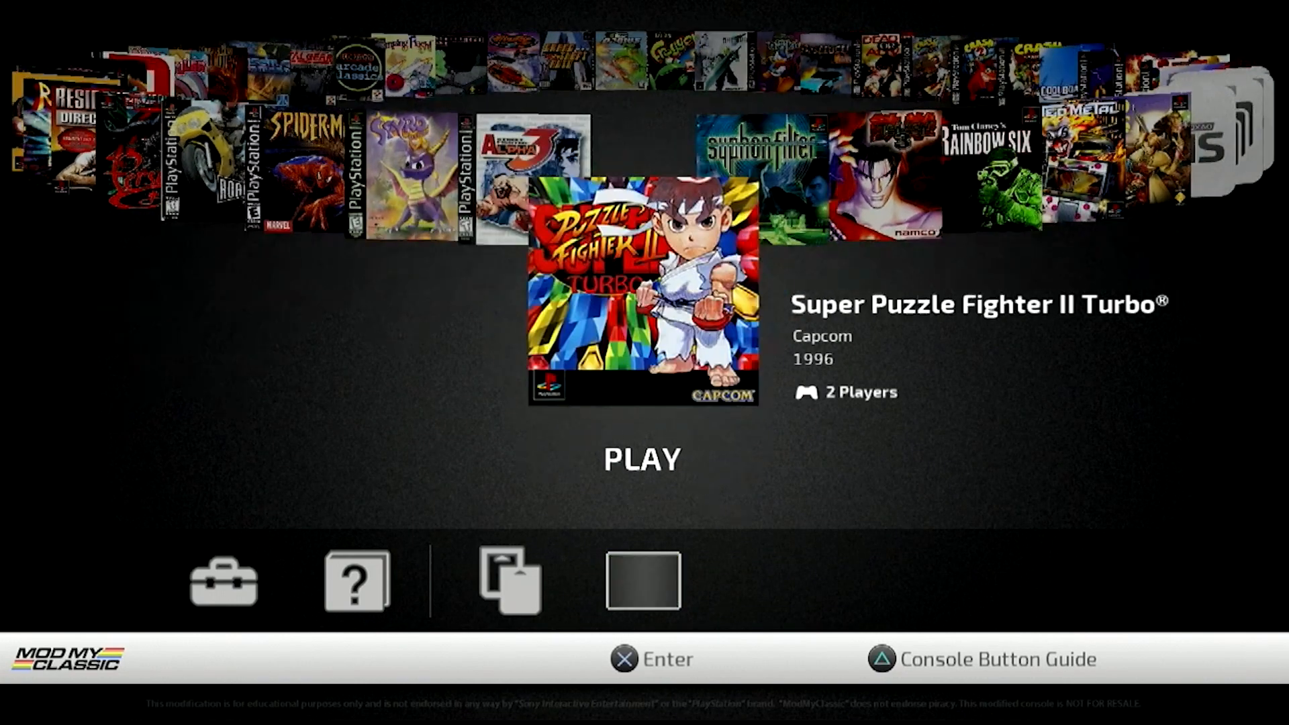
key("Right")
key("Right")
key("Right")
key("Right")
key("Right")
key("Right")
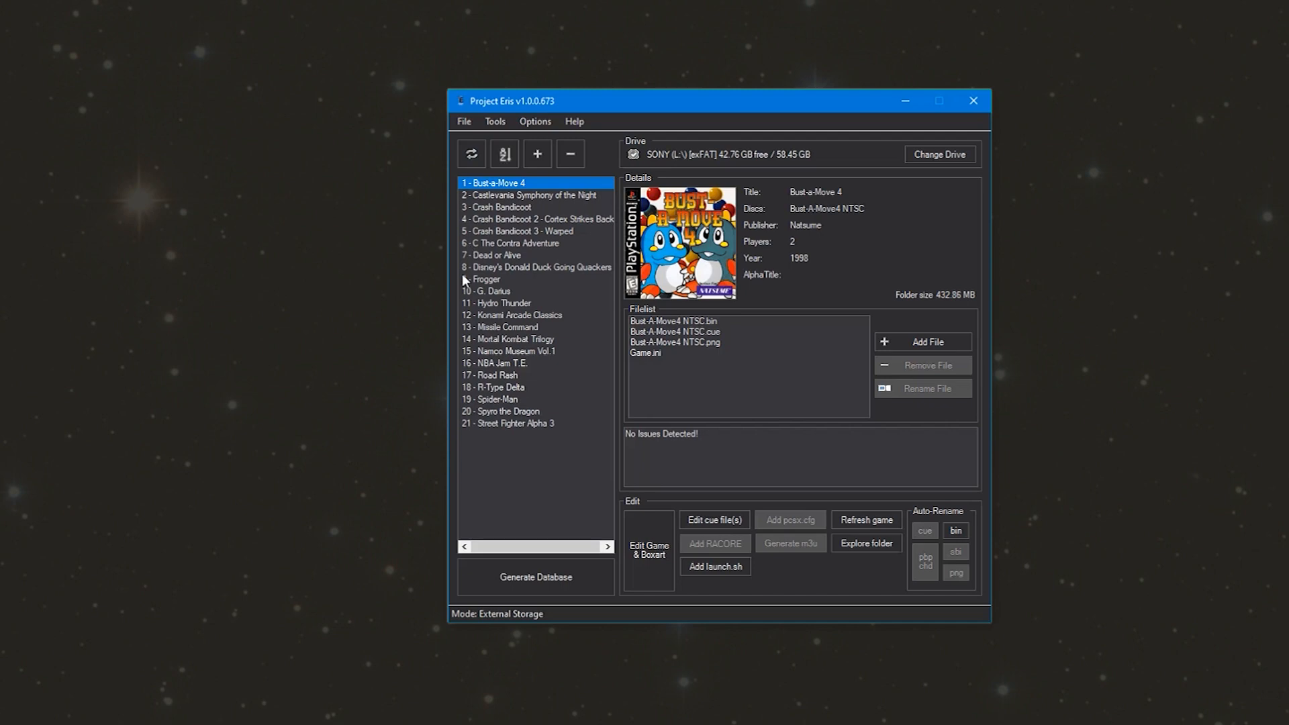
Sort the Project Eris game list alphabetically and add a new game entry
left_click(506, 153)
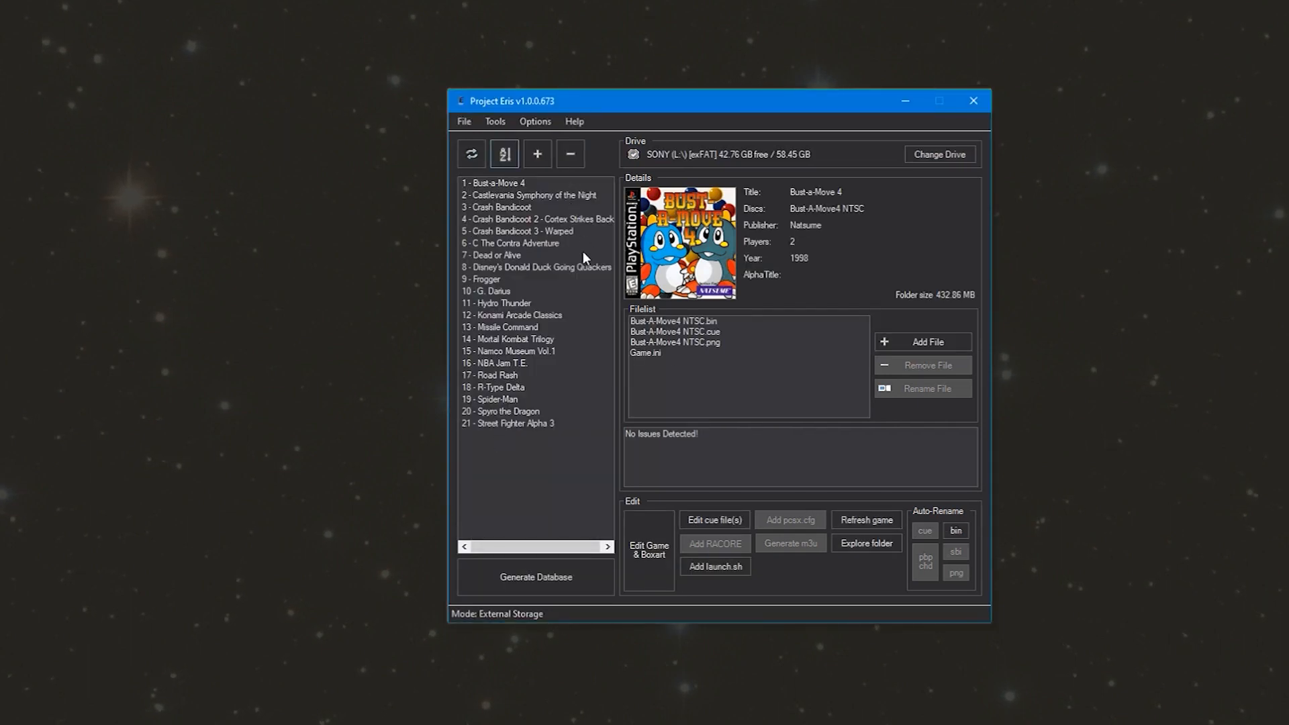
left_click(537, 160)
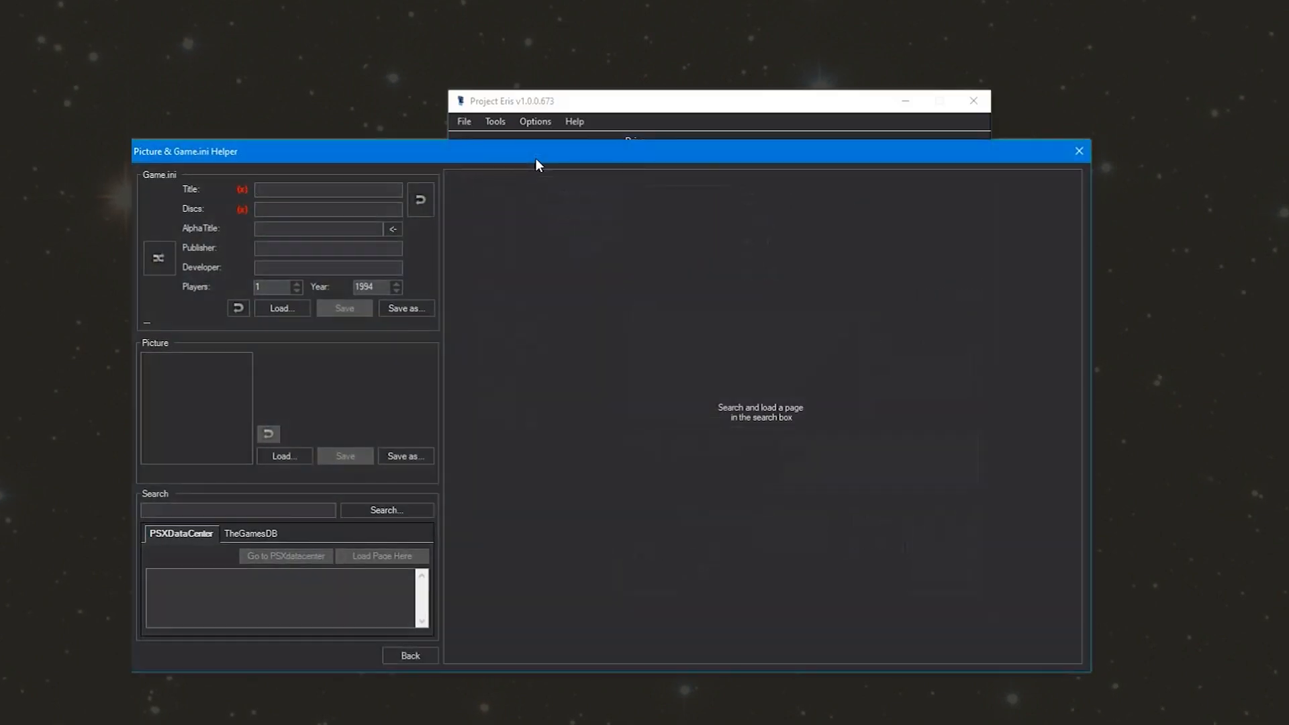
Search PSXDataCenter for Hot Shots and load the USA Hot Shots Golf 2 page's details into the new entry
type("Hot Shots")
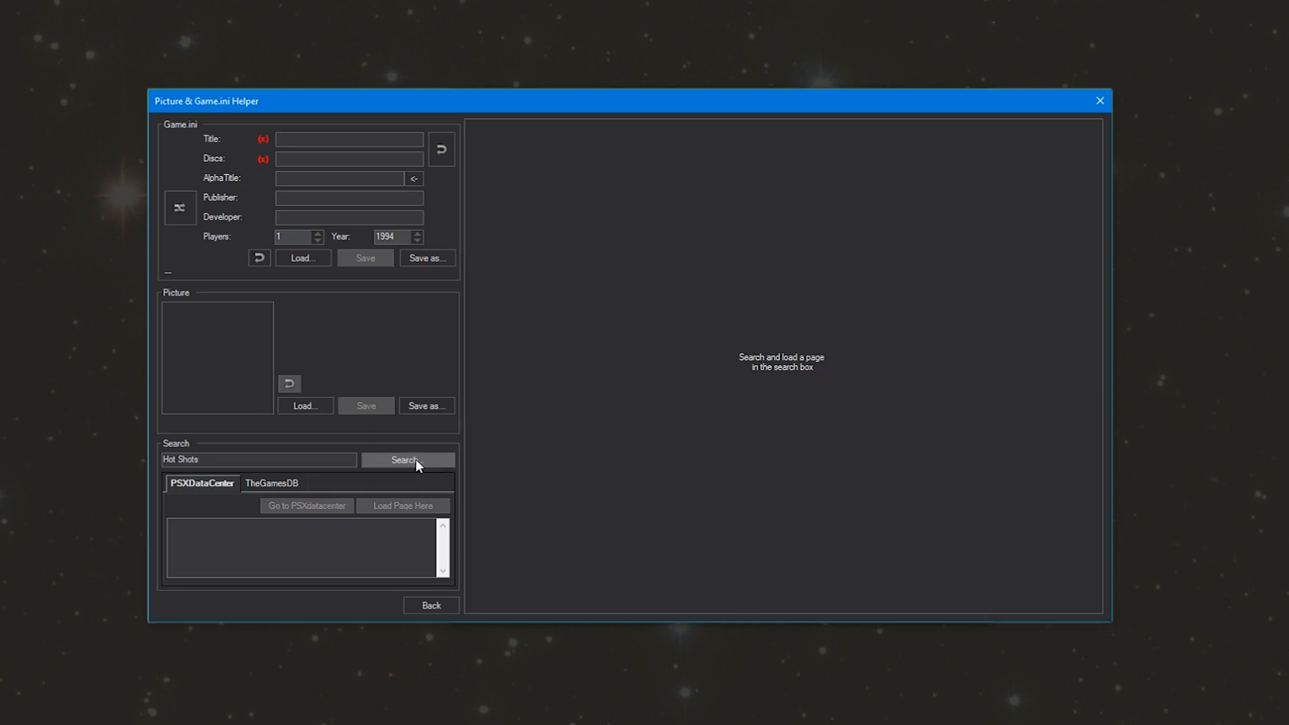
left_click(416, 460)
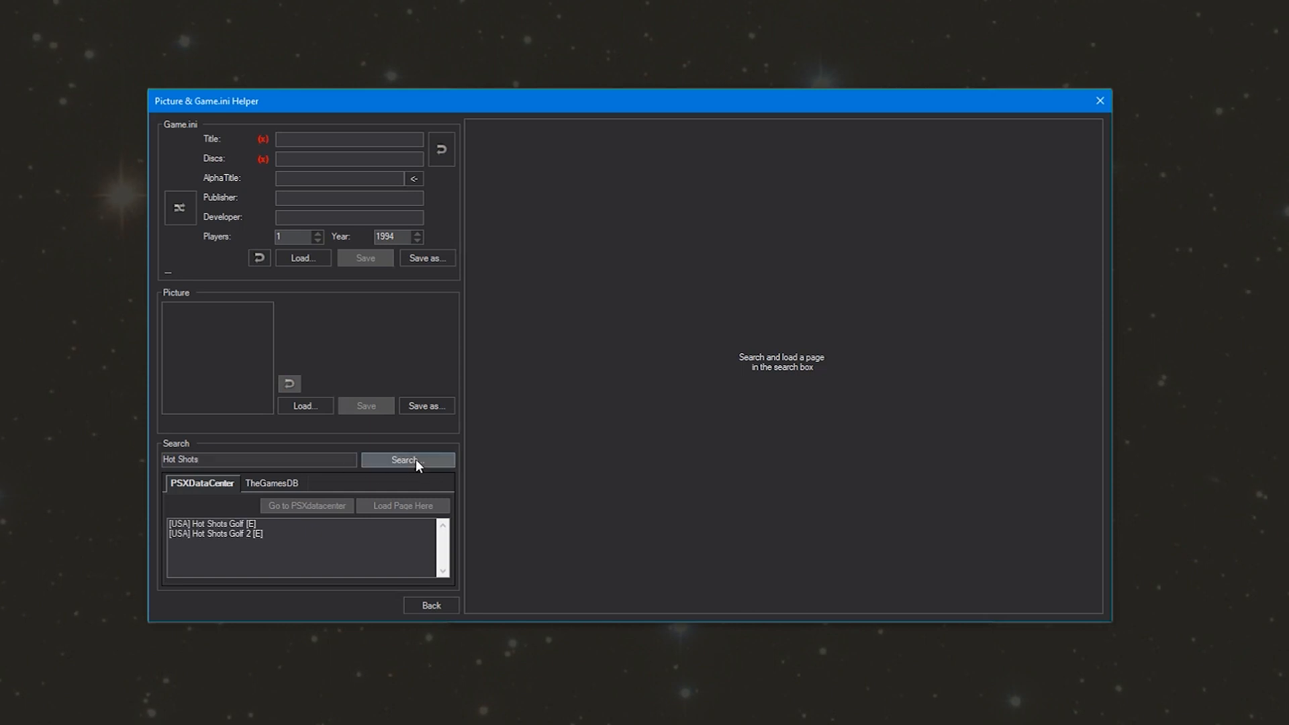
left_click(225, 534)
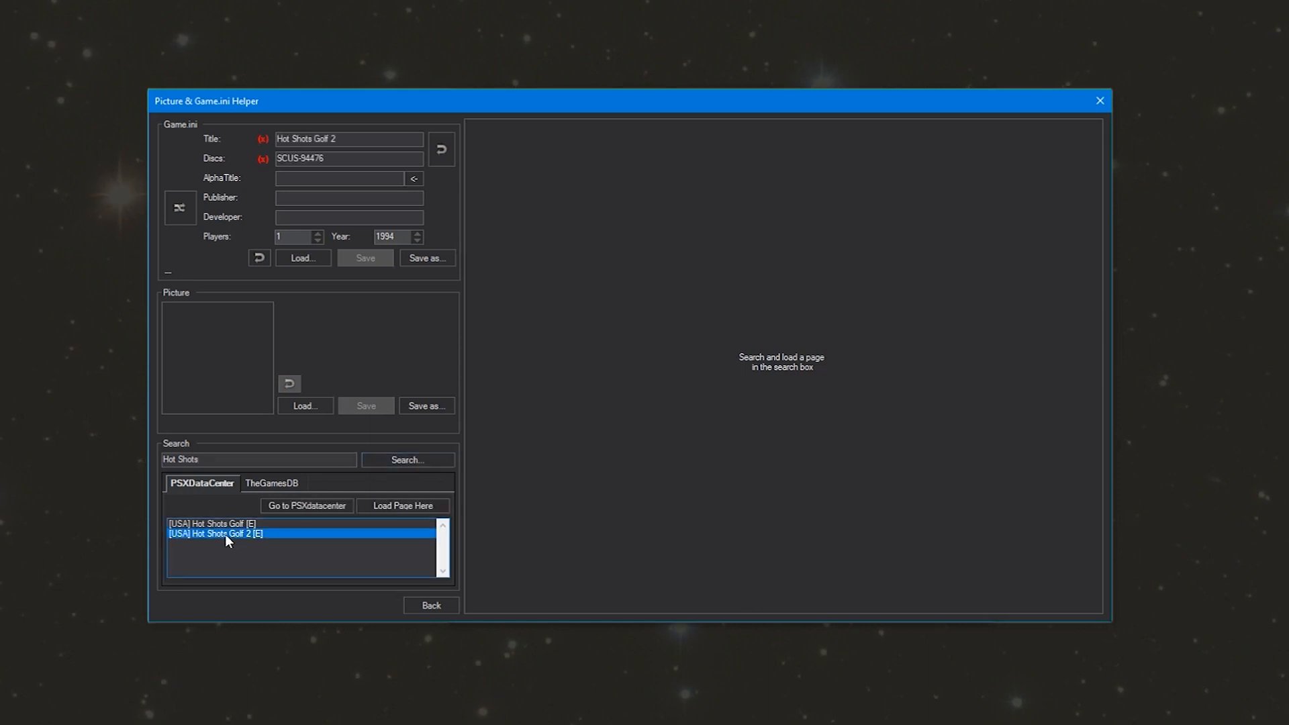
left_click(474, 201)
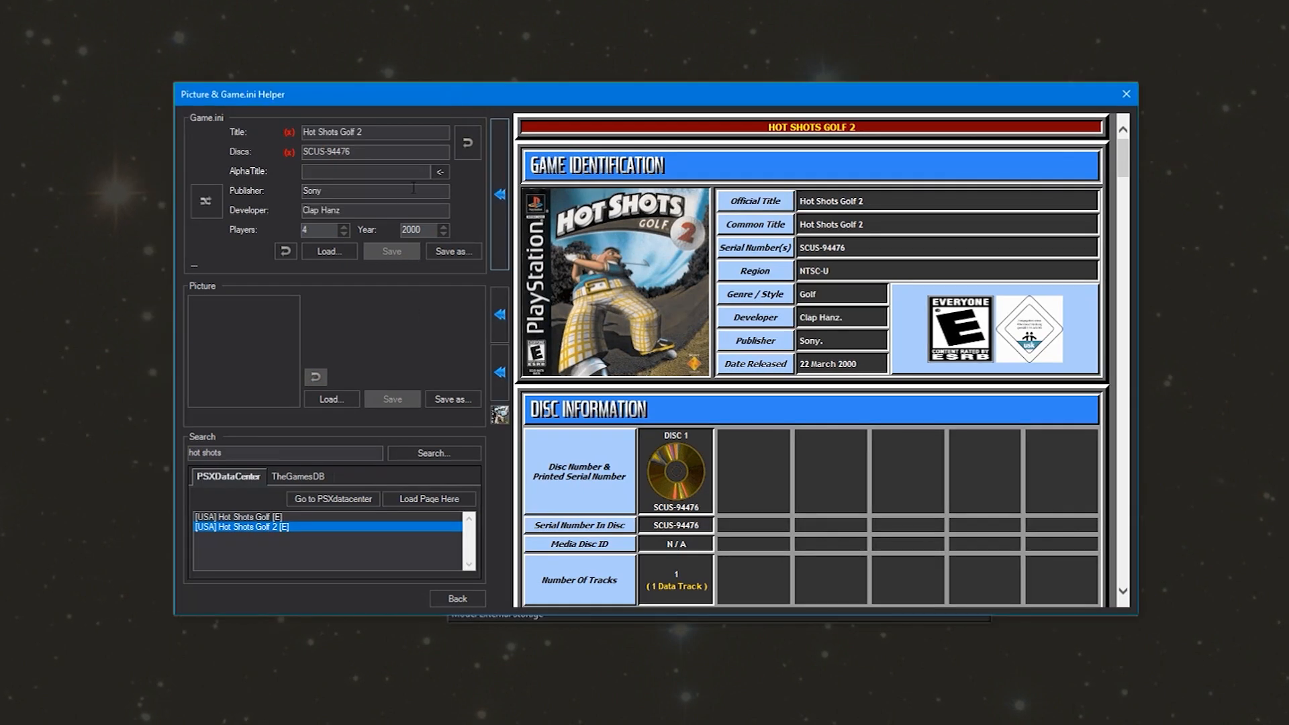
Save the Hot Shots Golf 2 details as Game.ini and its cover art as SCUS-94476.png in folder 22
left_click(461, 251)
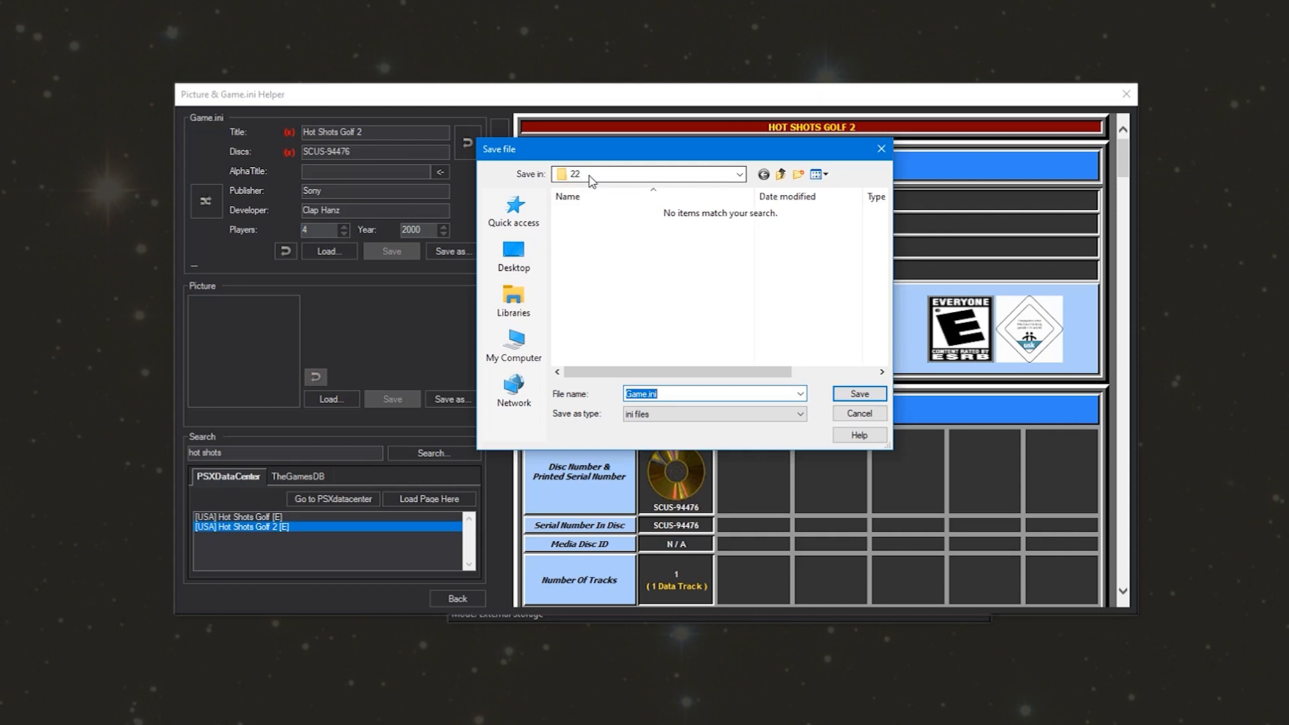
left_click(862, 396)
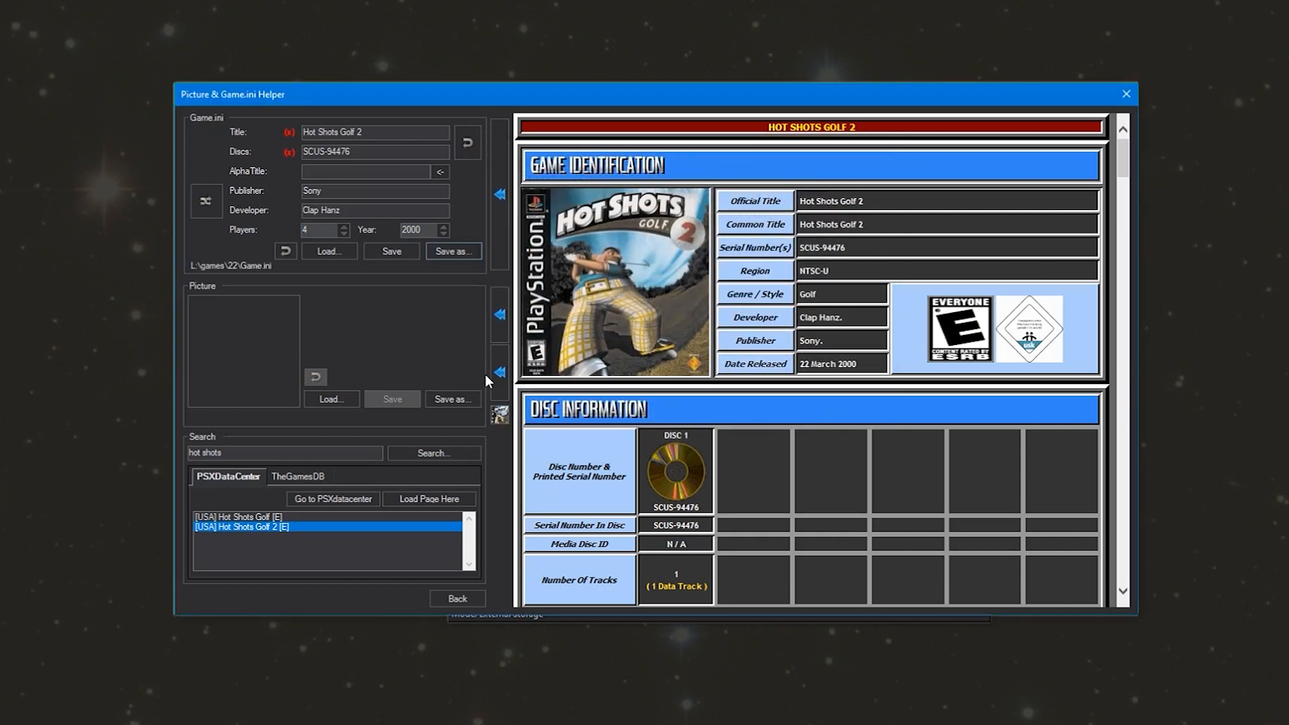
left_click(501, 372)
left_click(451, 400)
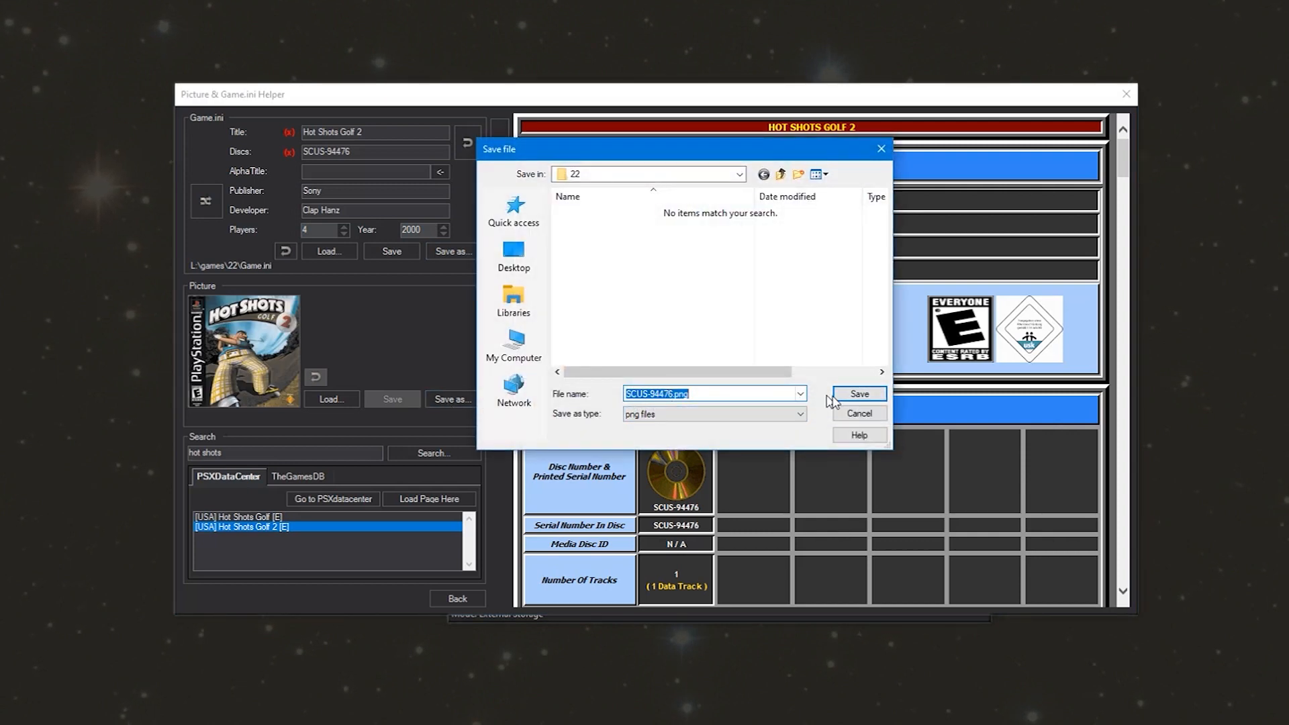
left_click(859, 394)
left_click(457, 603)
Add the Hot Shots Golf 2 [U] [SCUS-94476] .ccd, .img and .sub files to the new game entry
left_click(949, 346)
left_click_drag(659, 296, 551, 214)
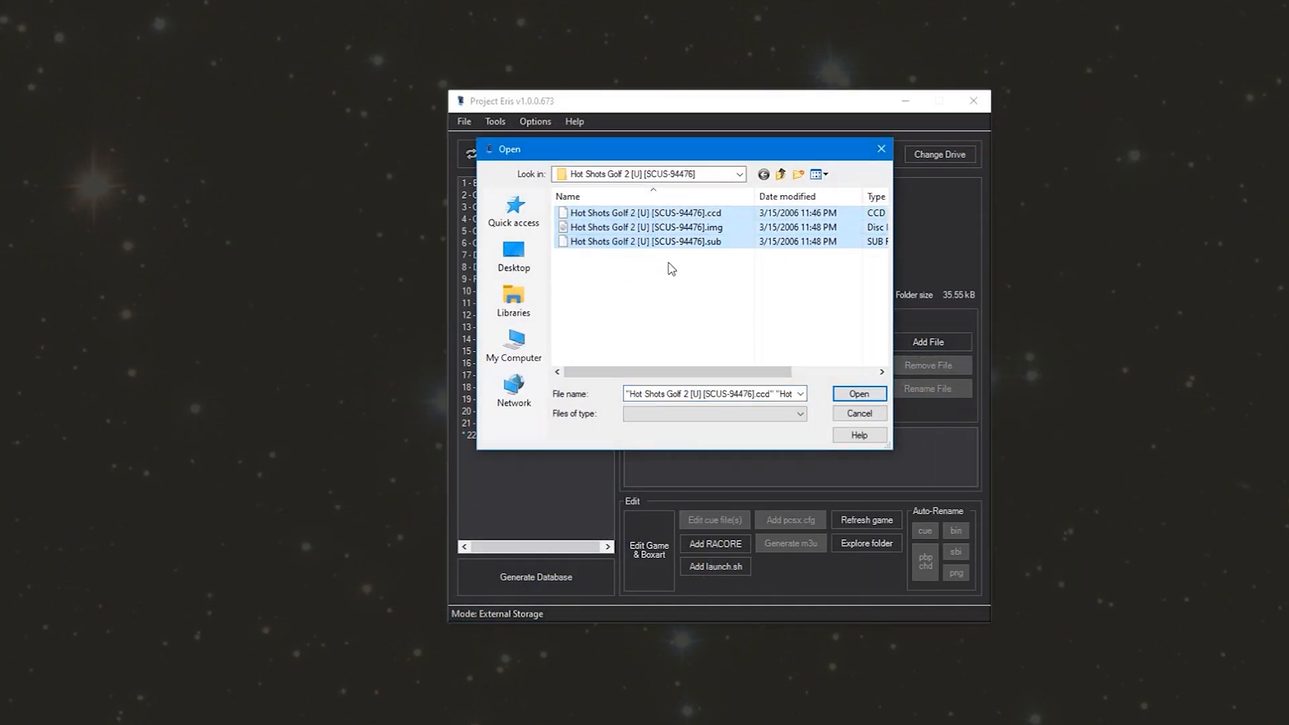
left_click(860, 394)
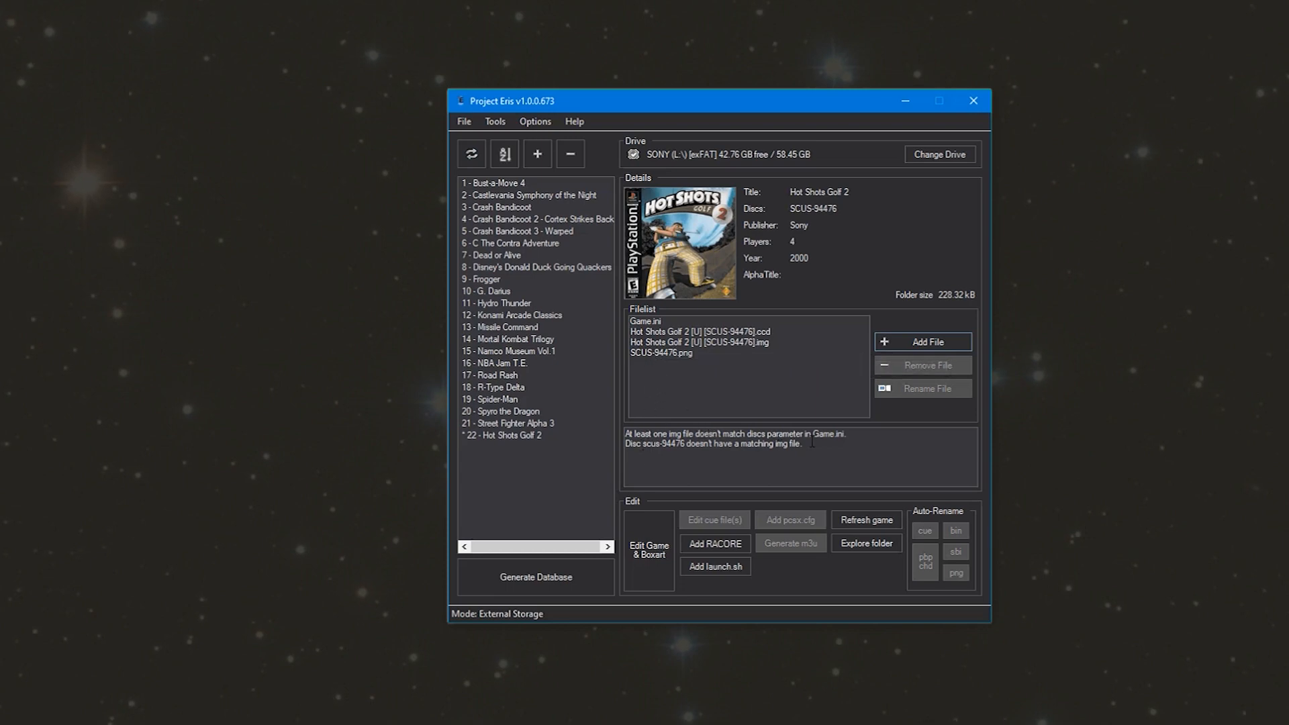
Open Game.ini from the drive's games\22 folder in Notepad and select its Discs value
left_click(646, 322)
right_click(685, 326)
mouse_move(779, 330)
left_click(835, 339)
scroll(636, 583, "down", 3)
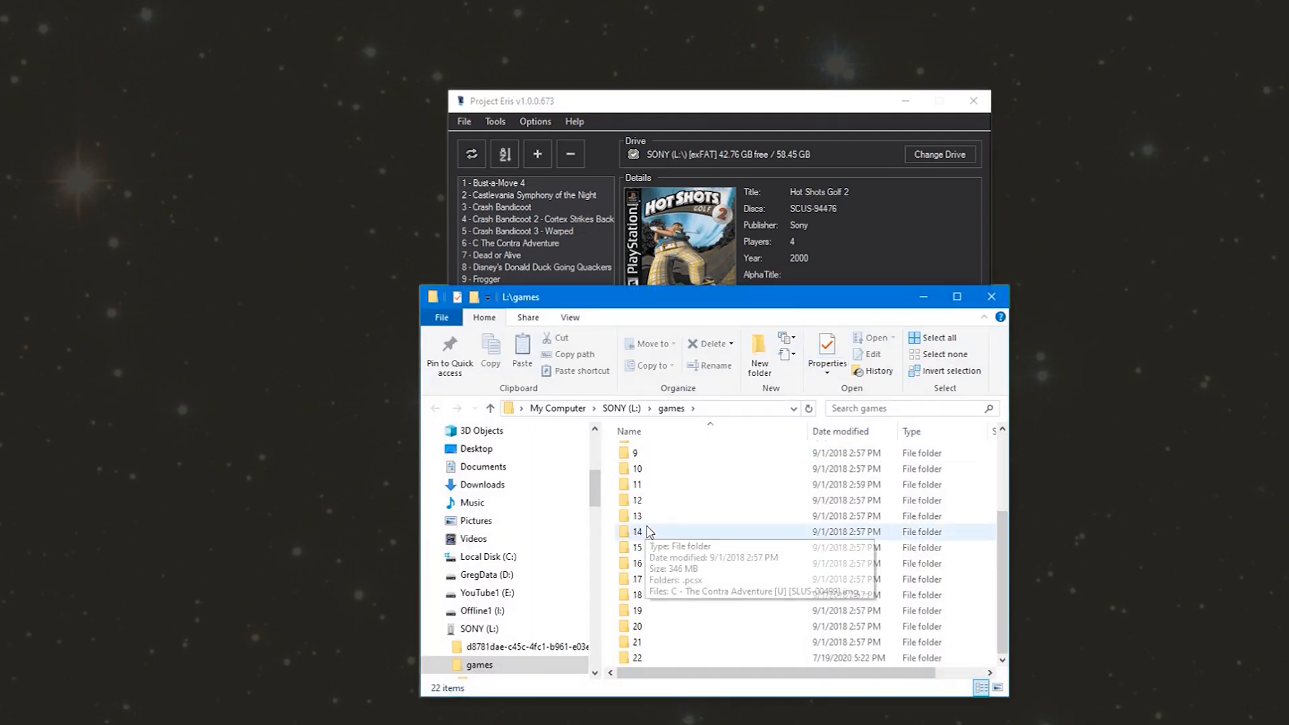
double_click(637, 657)
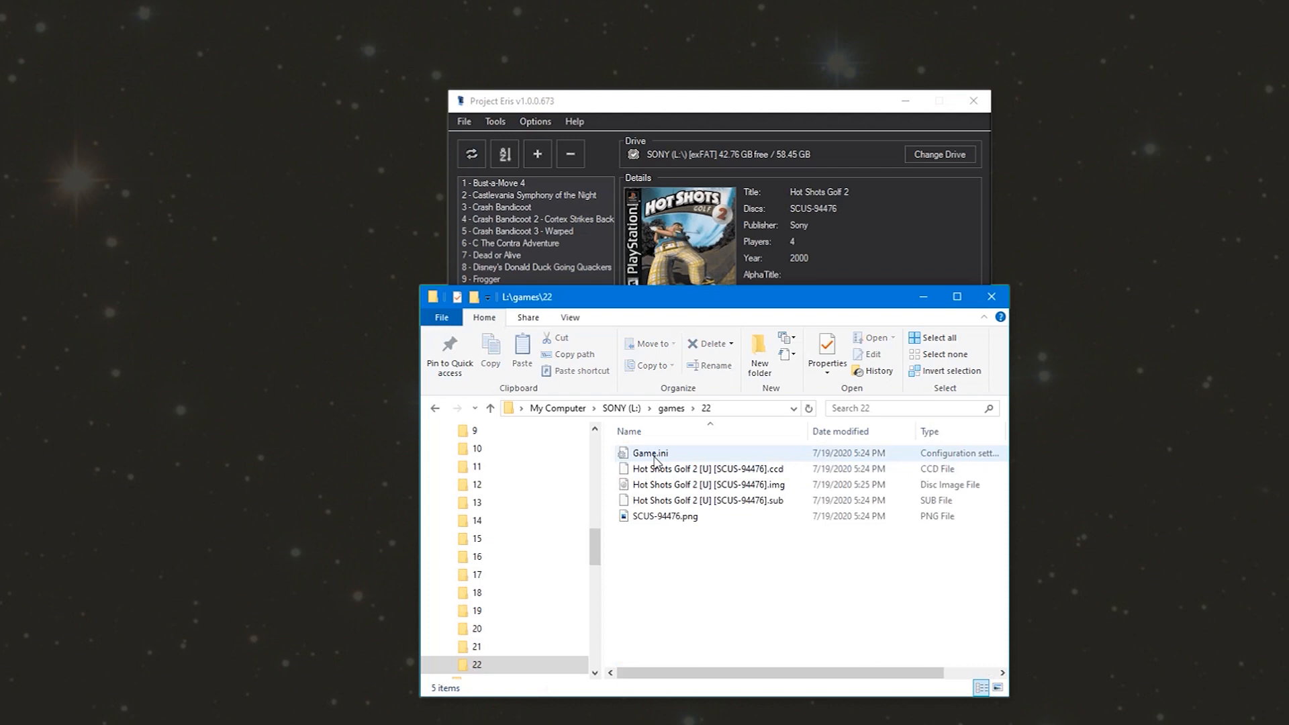
double_click(650, 453)
left_click_drag(609, 390, 670, 390)
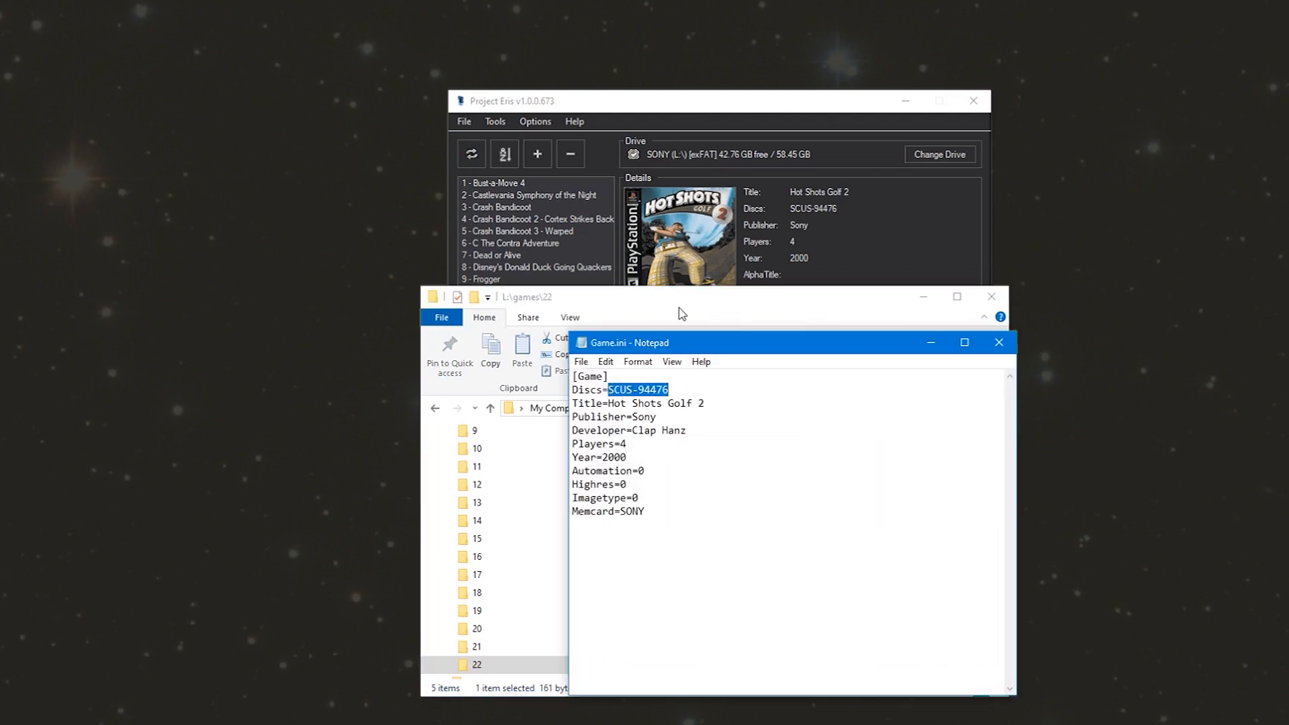
Rename SCUS-94476.png in folder 22 as Hot Shots Golf 2 [U] [SCUS-94476].png, matching the disc image name
key("alt+Tab")
left_click(682, 504)
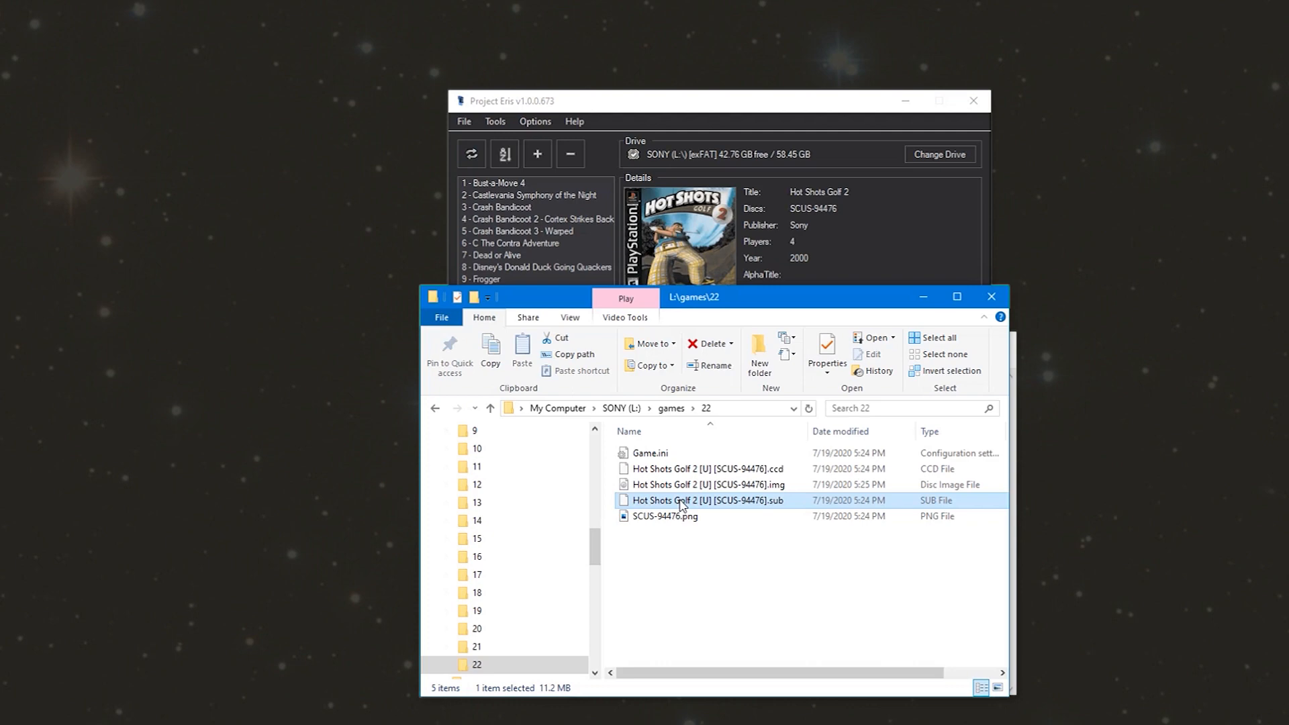
right_click(682, 504)
left_click(653, 523)
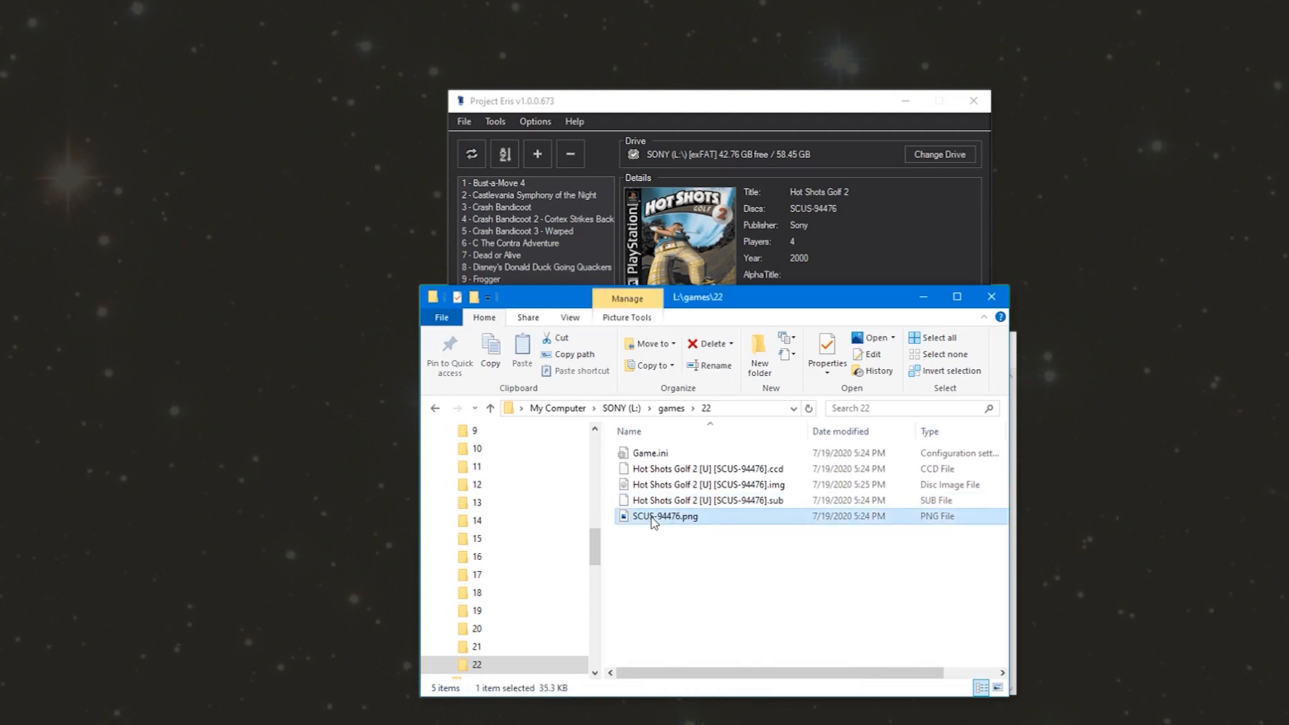
key("F2")
type("Hot Shots Golf 2 [U] [SCUS-94476]")
left_click(709, 579)
left_click(923, 297)
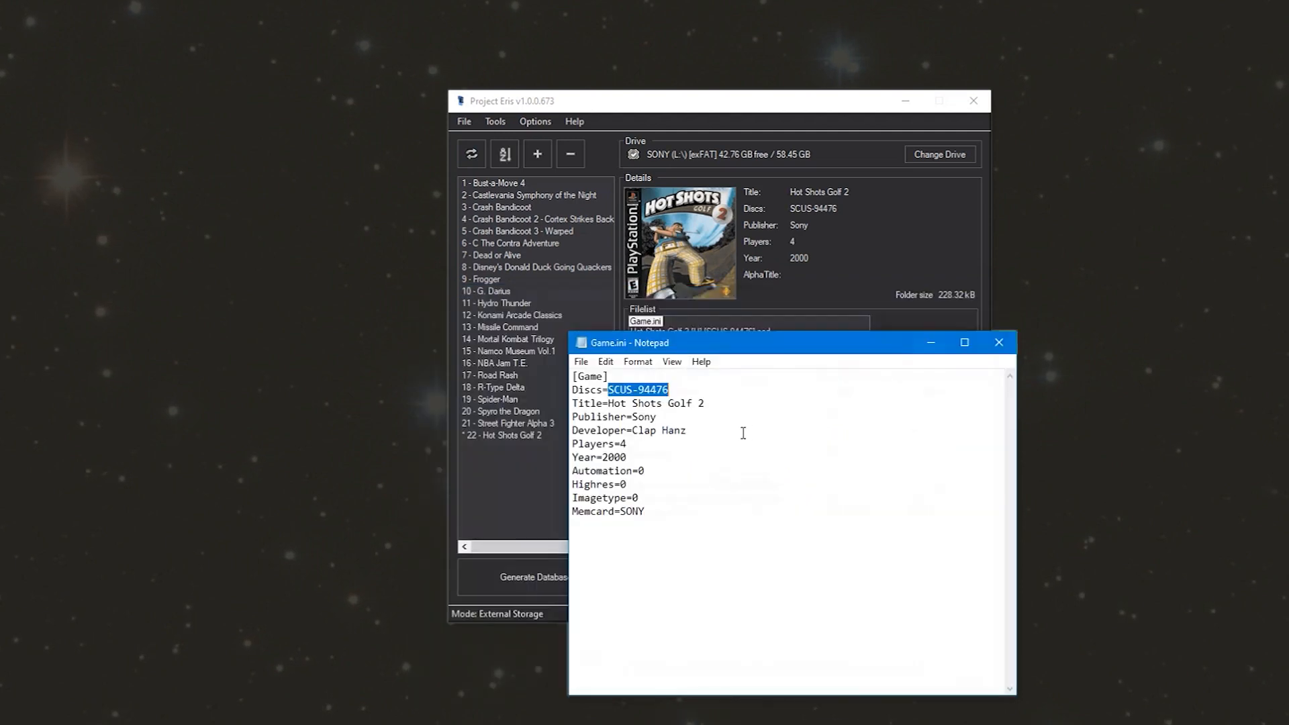
Replace the Discs value in Game.ini with Hot Shots Golf 2 [U] [SCUS-94476] and save the file
left_click_drag(609, 389, 669, 390)
right_click(638, 397)
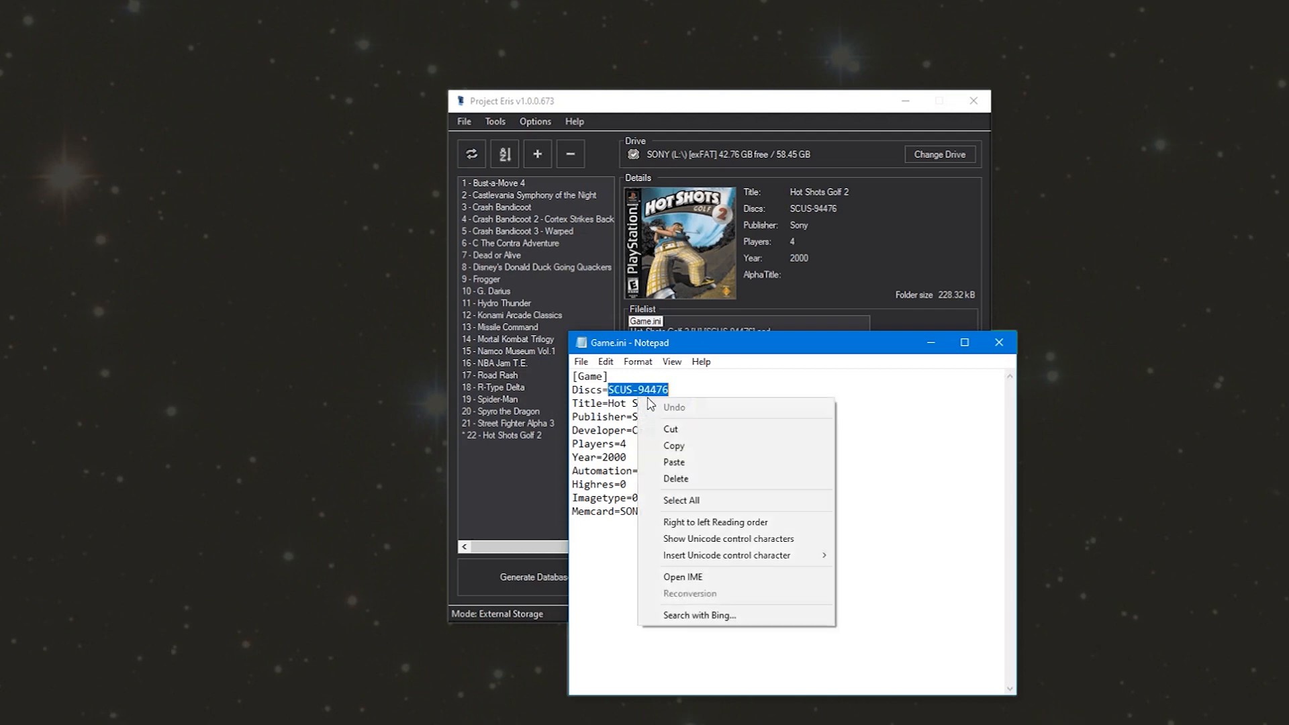
left_click(688, 466)
left_click(999, 342)
left_click(630, 391)
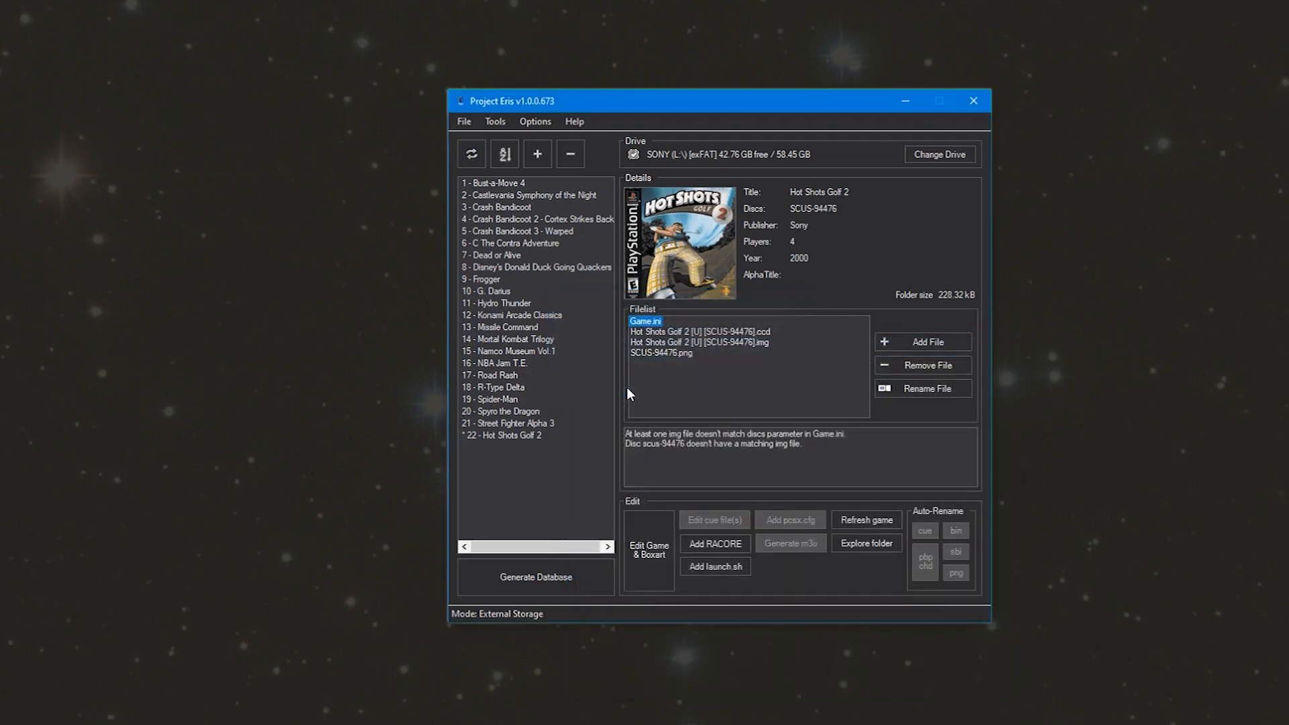
Refresh the Hot Shots Golf 2 entry and recheck the Discs line in its Game.ini
left_click(867, 523)
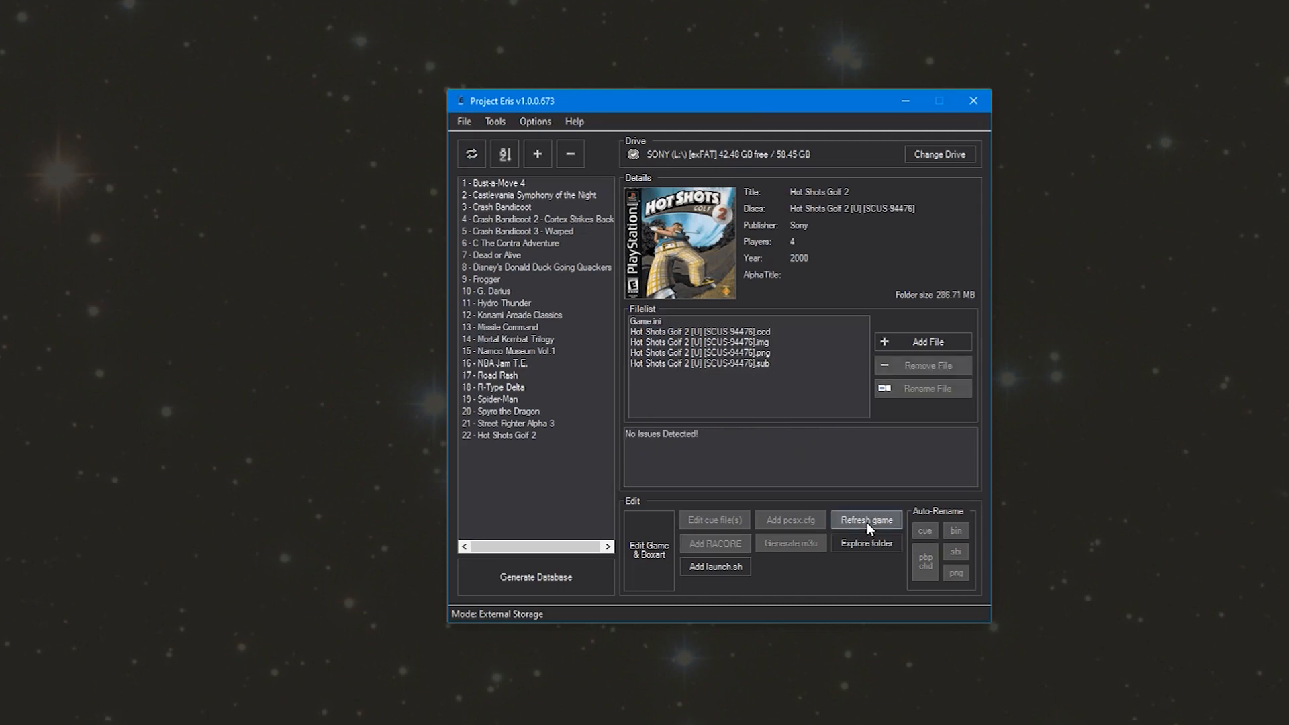
double_click(495, 437)
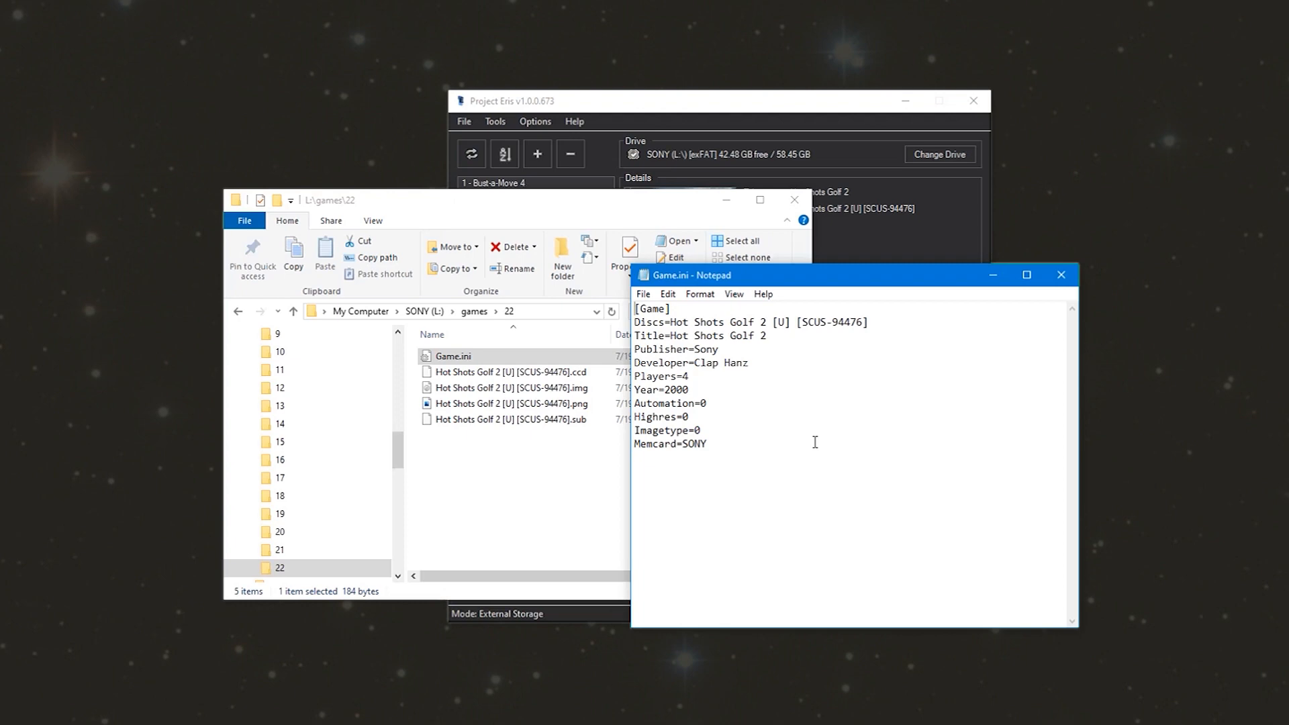
left_click_drag(670, 322, 897, 323)
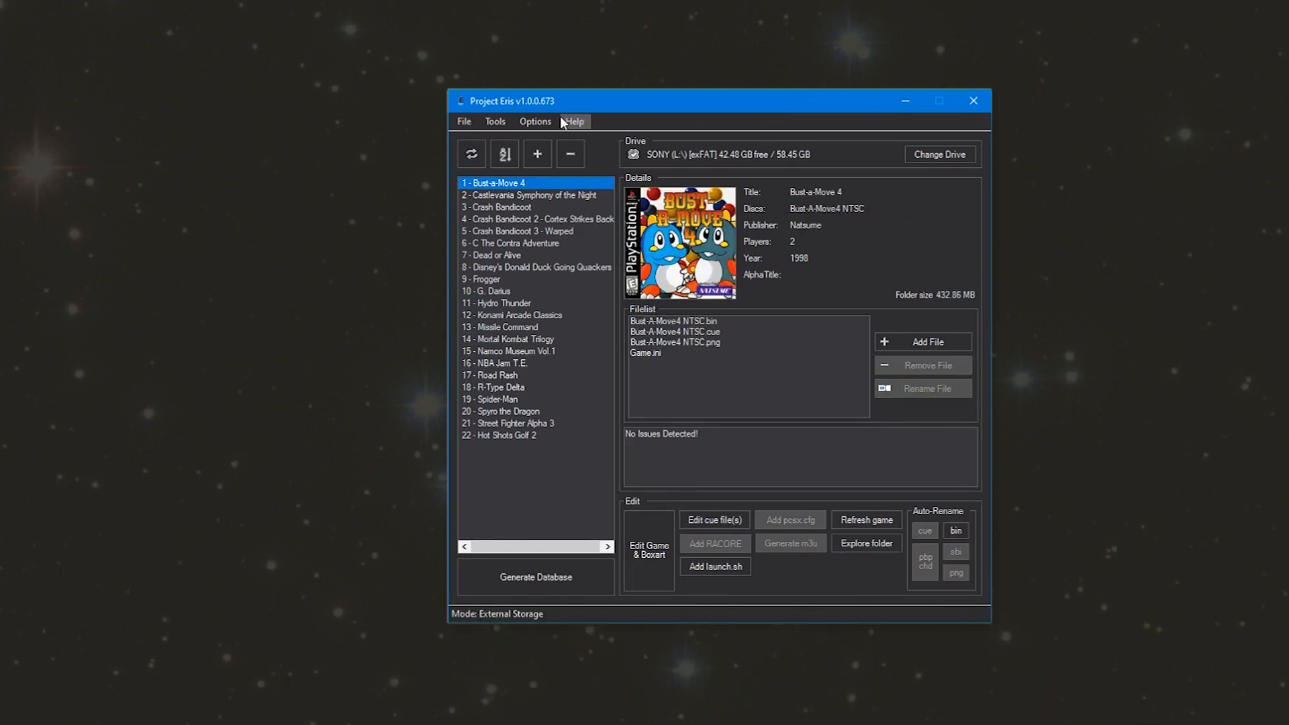
Examine the cerulean, pscanniversary, pscdarkening, retrowave and yasuijapan themes in the Project Eris theme browser
left_click(492, 122)
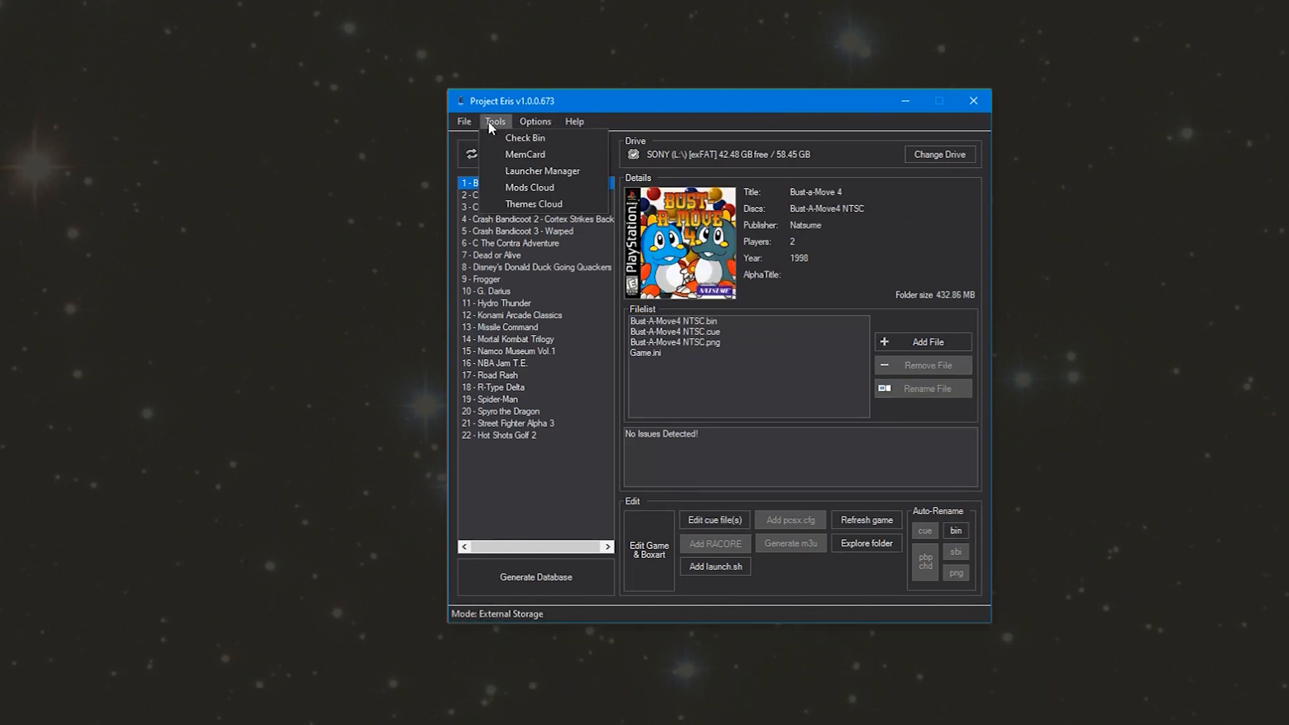
left_click(574, 203)
left_click_drag(462, 94, 680, 92)
left_click(373, 125)
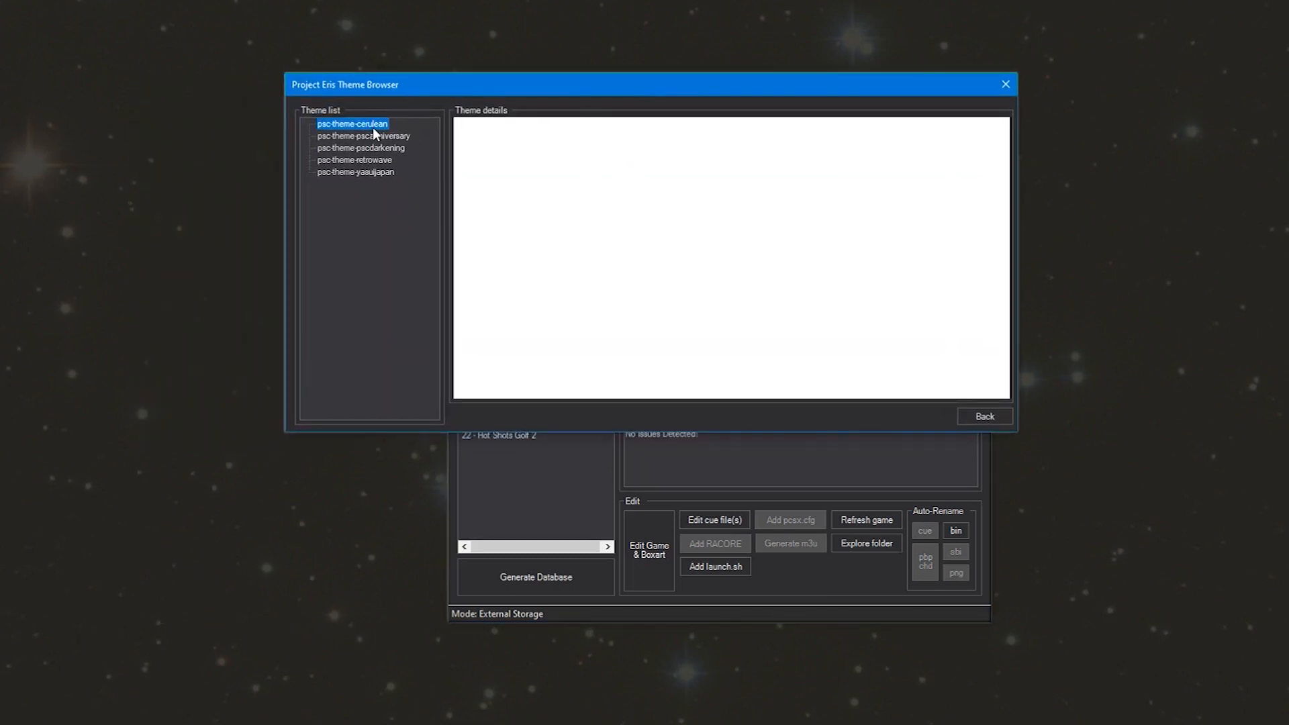
scroll(1005, 204, "down", 3)
scroll(1005, 203, "down", 3)
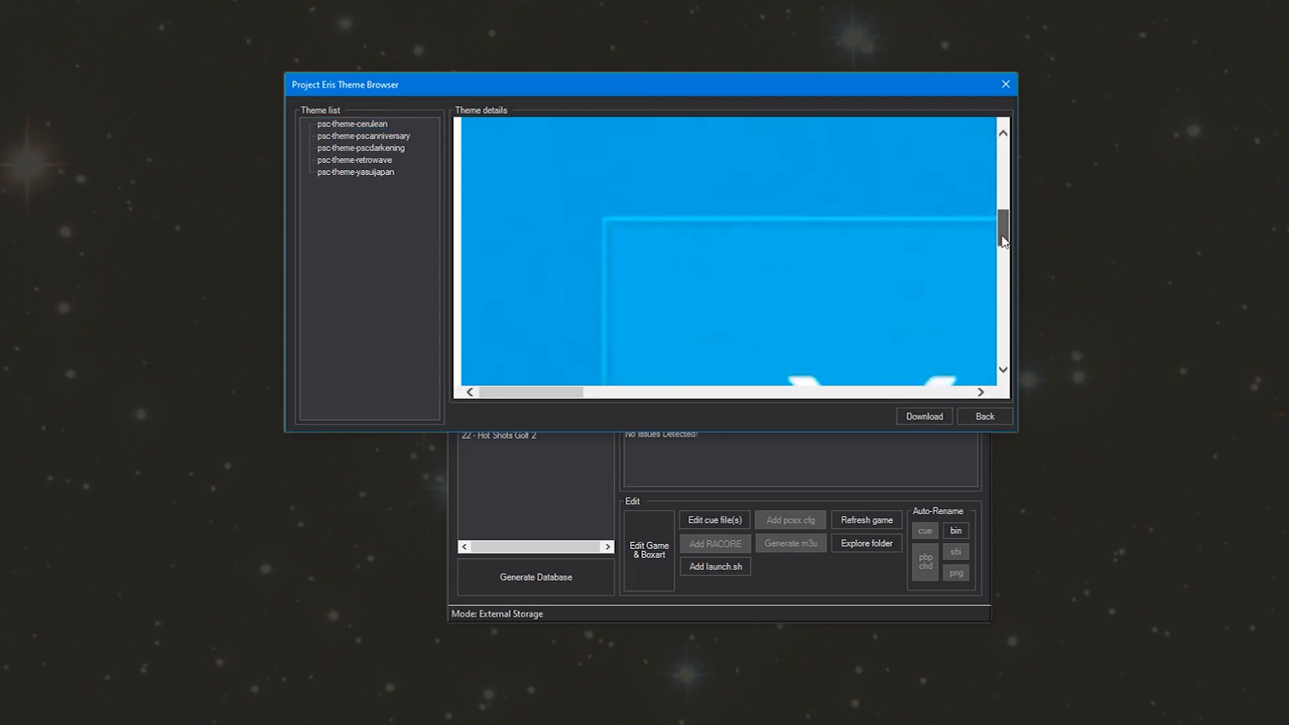
left_click(386, 137)
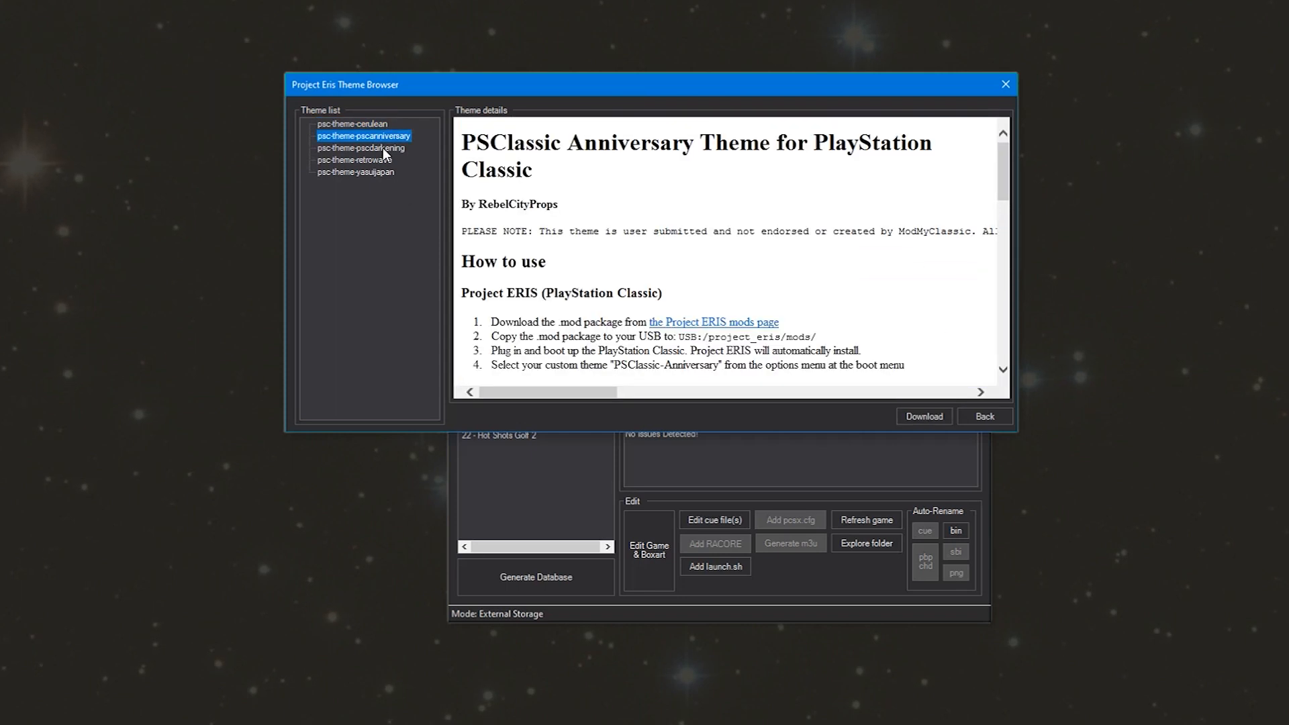
left_click(384, 149)
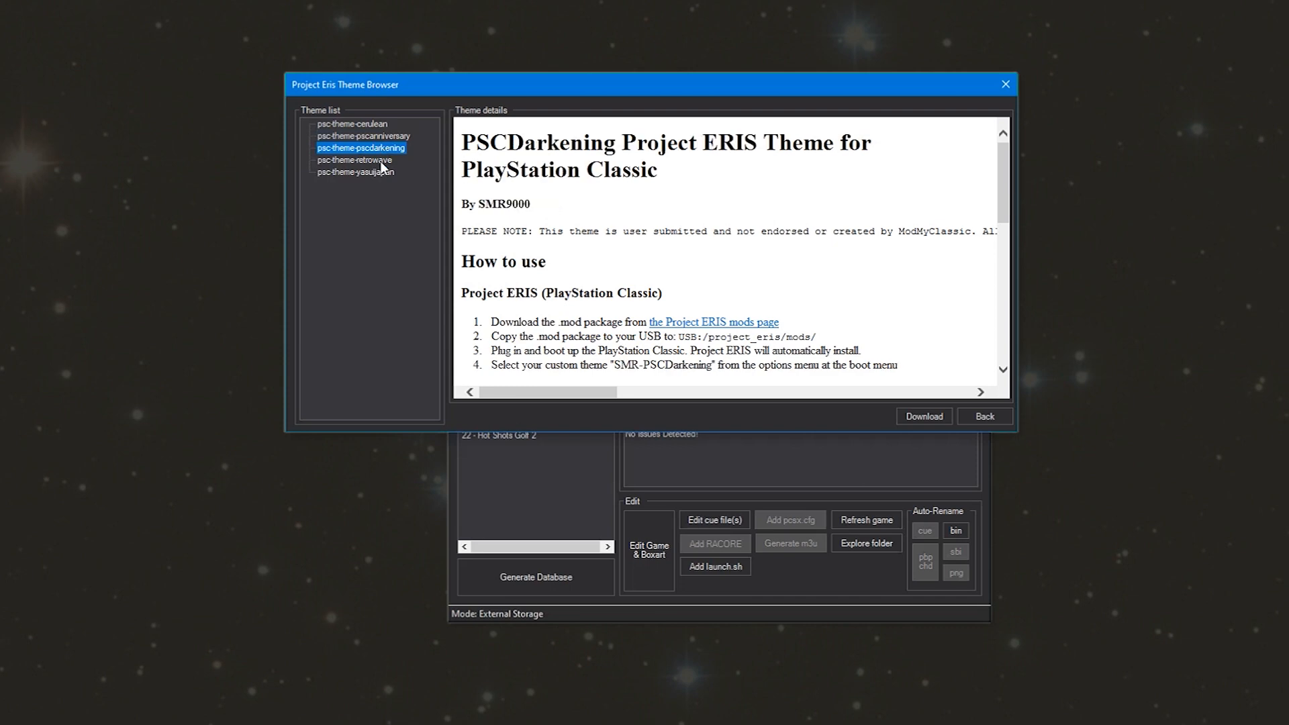
left_click(381, 161)
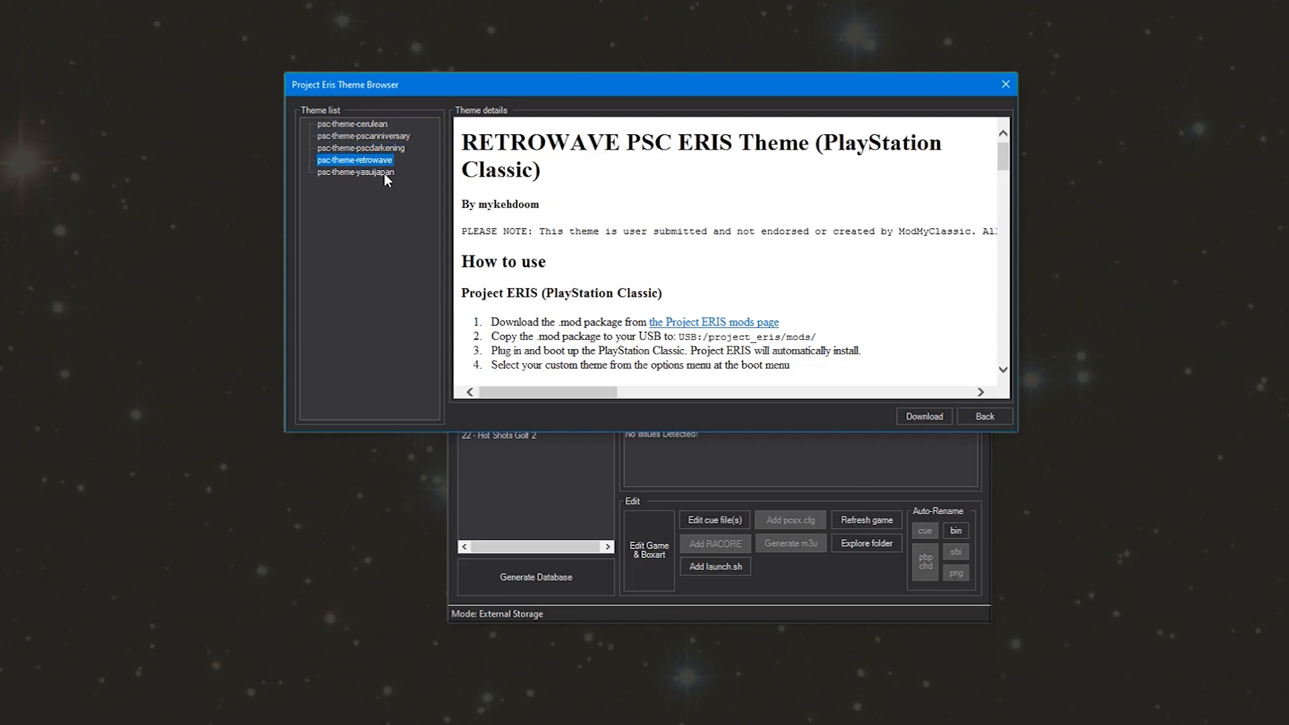
left_click(372, 172)
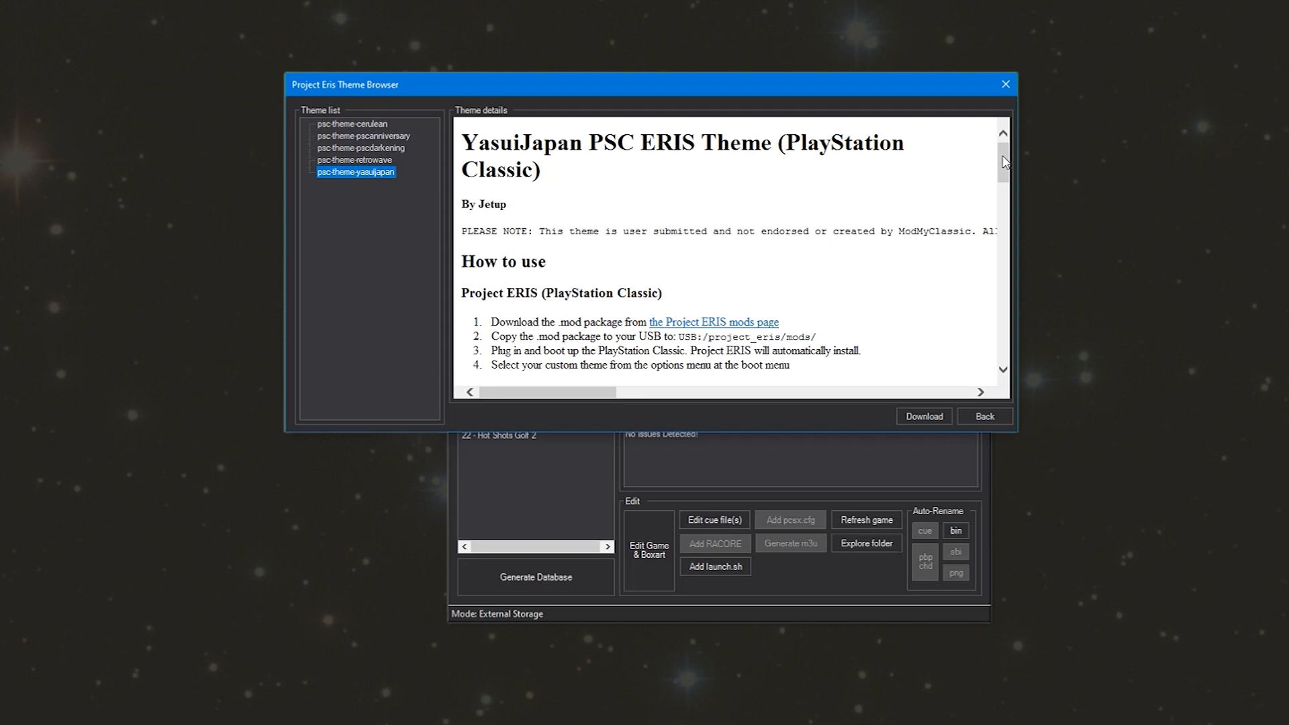
scroll(1004, 198, "down", 10)
Download the psc-theme-retrowave theme and return to Hot Shots Golf 2 in the game list
key("Up")
left_click_drag(1003, 158, 1000, 263)
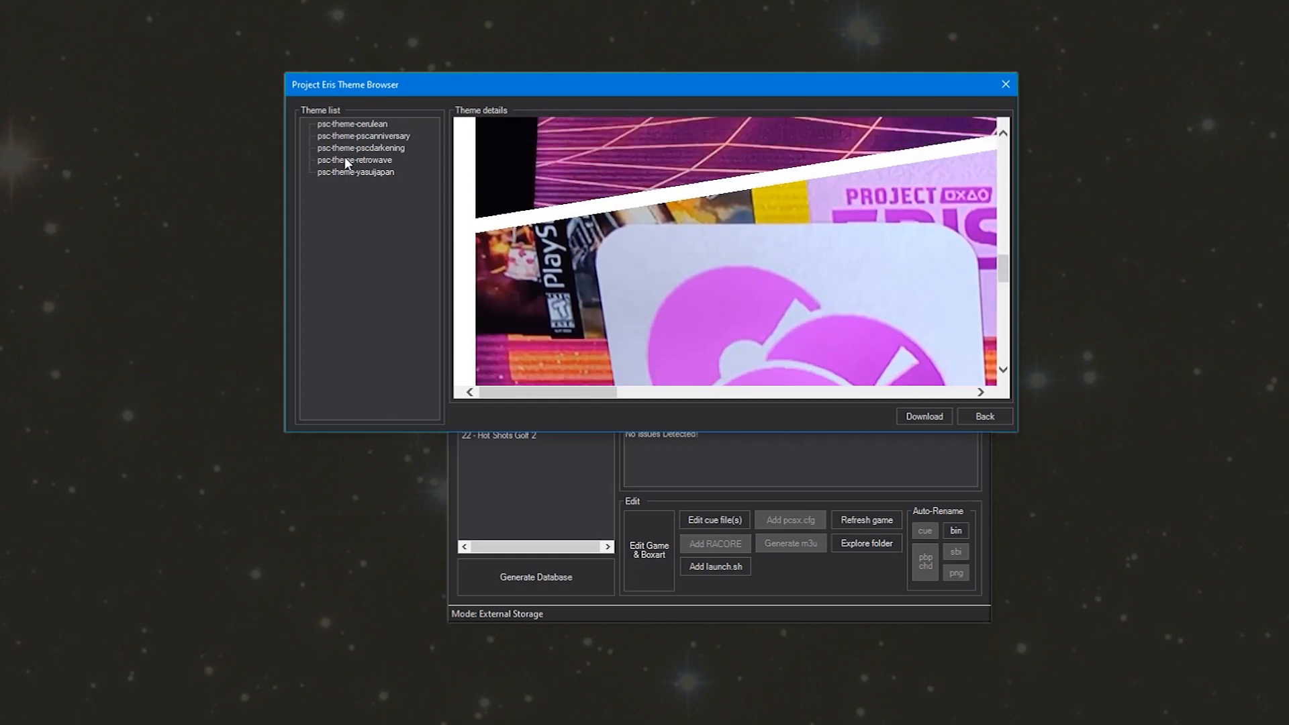
left_click(925, 417)
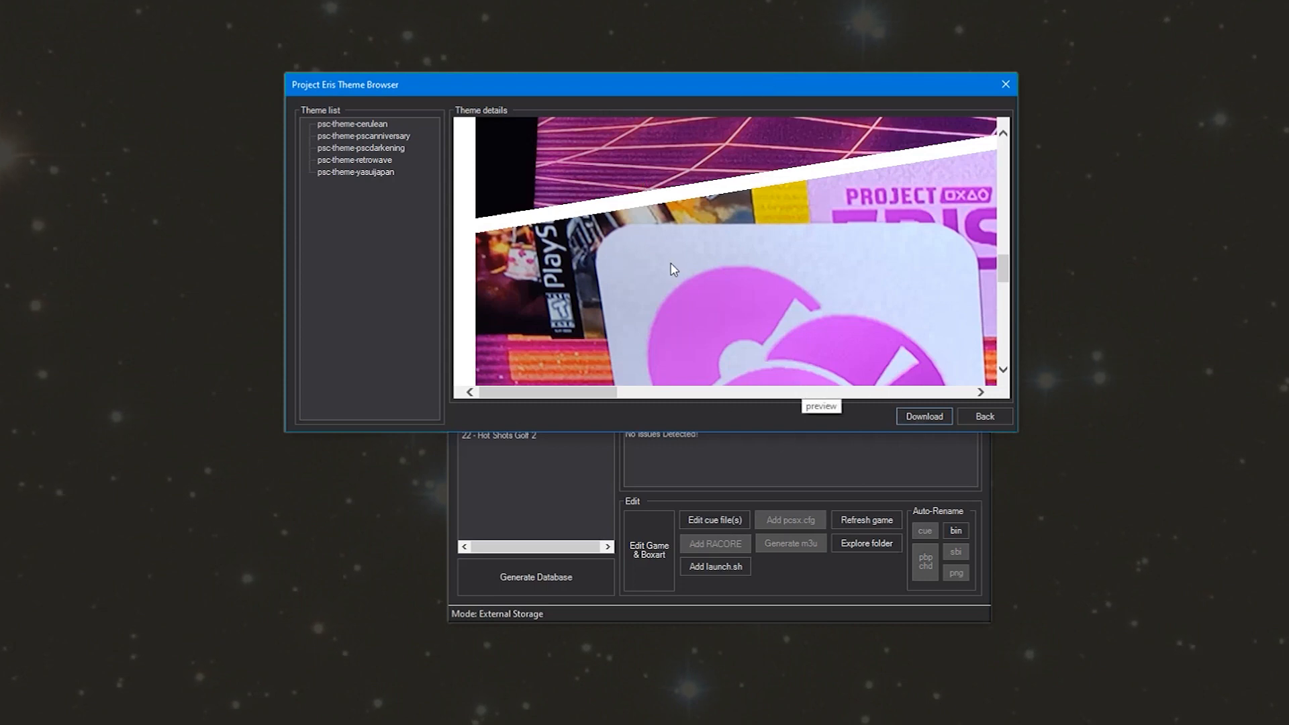
left_click(975, 416)
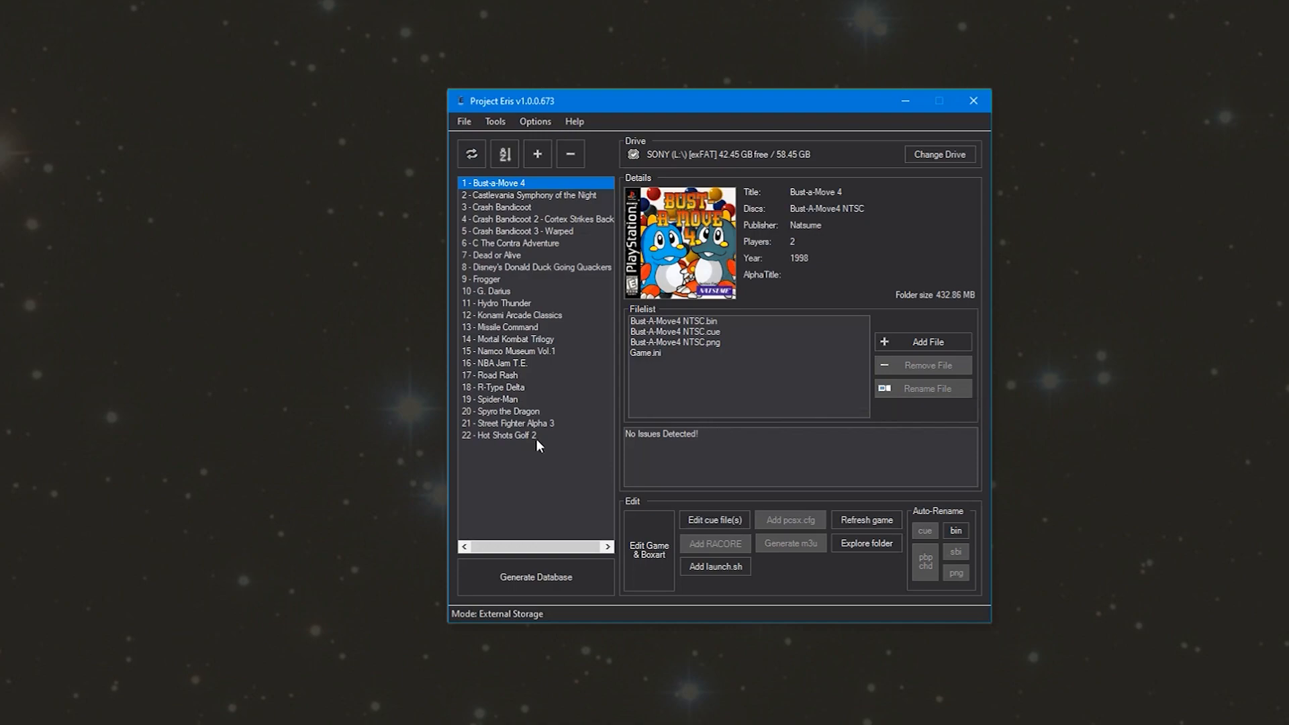
left_click(501, 435)
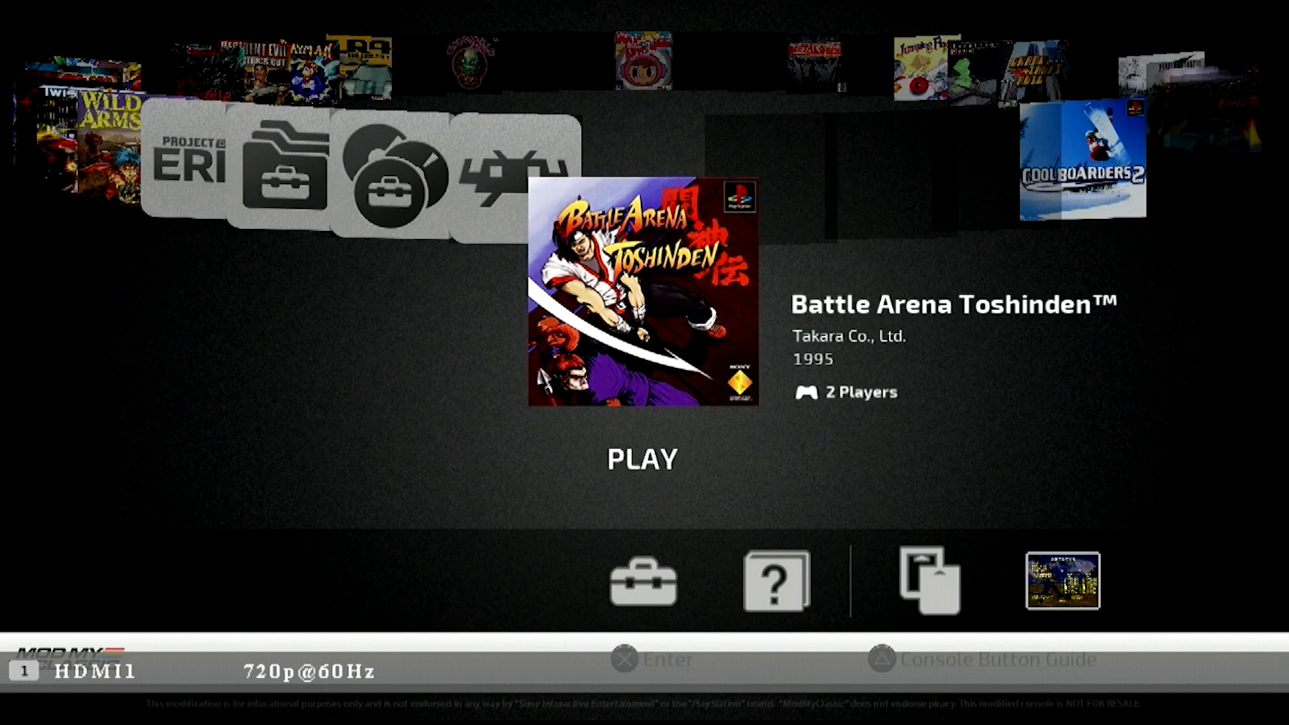
Browse the console's game carousel from Battle Arena Toshinden past Mr. Driller to examine the added games' box art
key("Right")
key("Right")
key("Right")
key("Right")
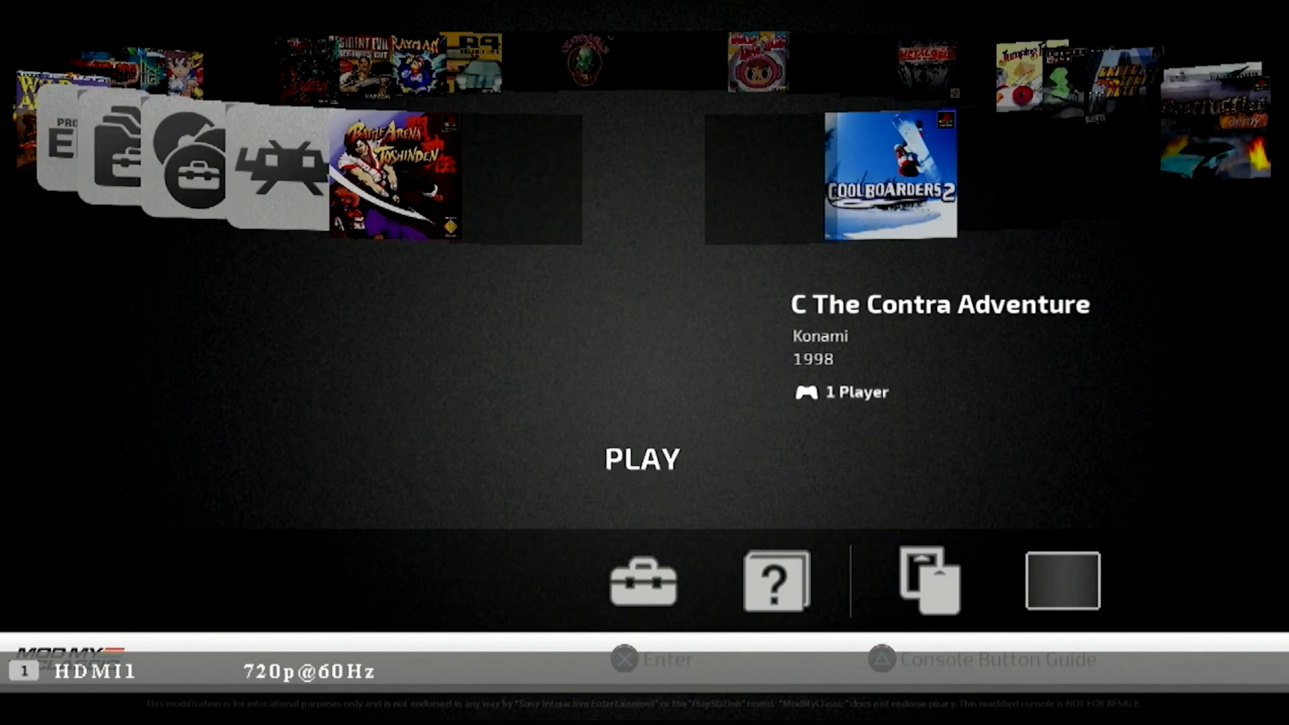
key("Right")
key("Right")
key("Right")
key("Right")
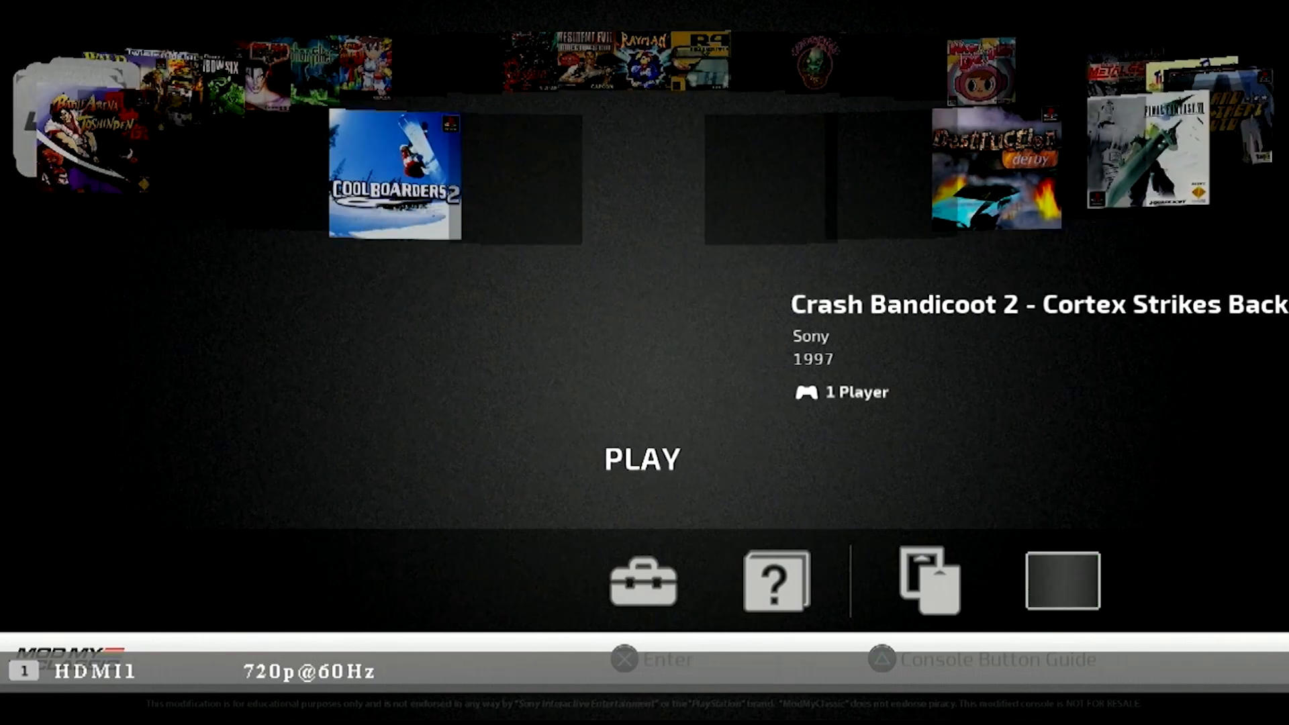
key("Right")
key("Right")
key("Right")
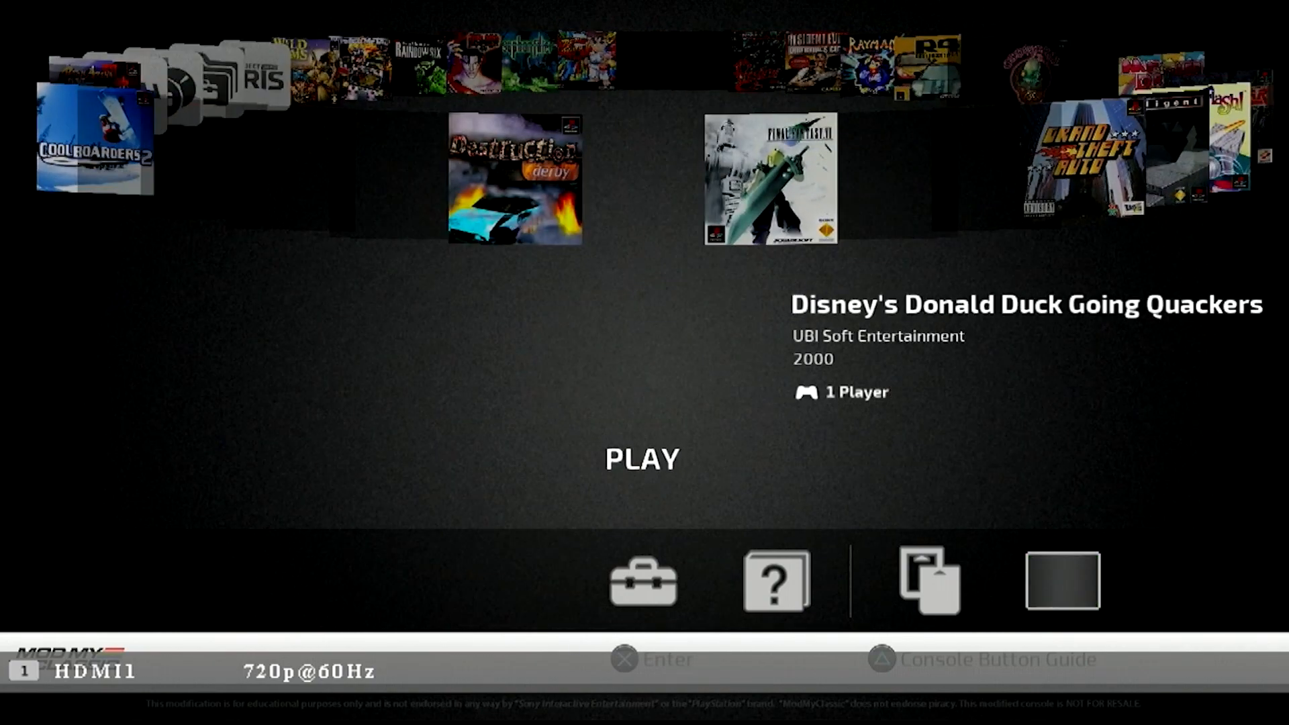
key("Right")
key("Right")
key("Right")
key("Right")
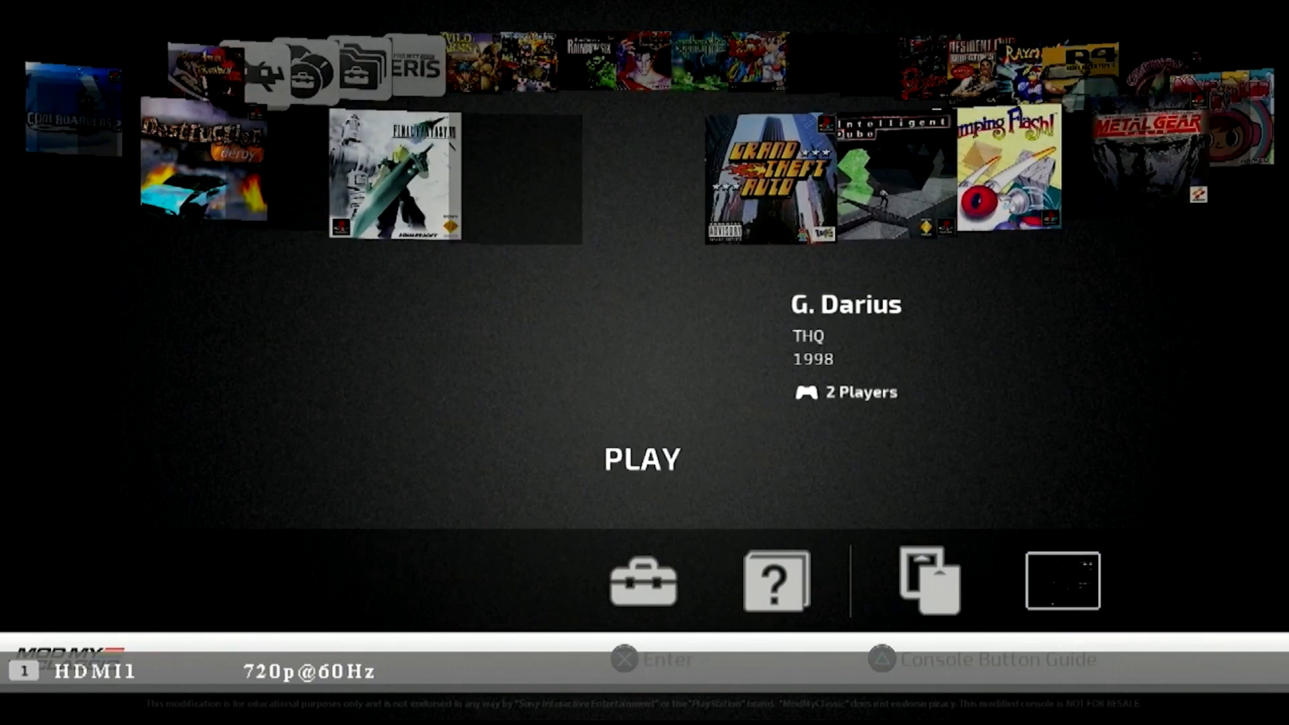
key("Right")
key("Right")
key("Right")
key("Right")
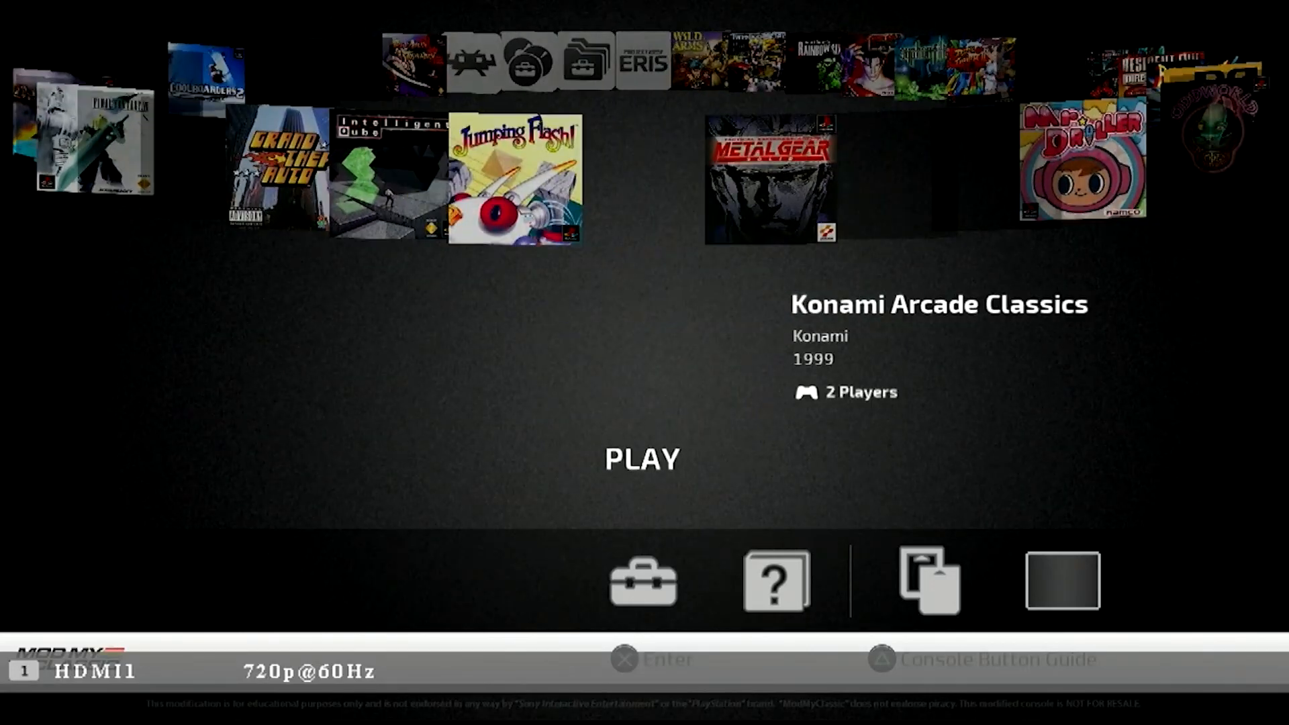
key("Right")
key("Right")
key("Right")
key("Right")
key("Right")
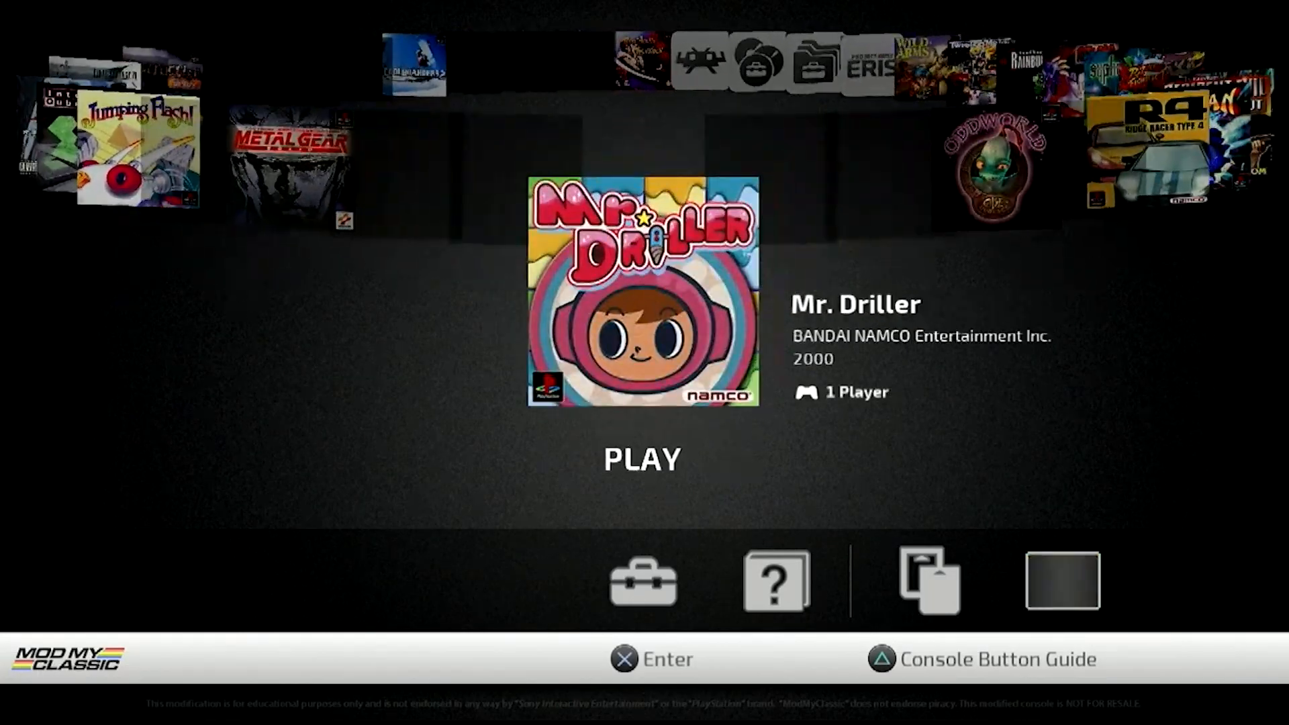
key("Right")
key("Right")
key("Right")
key("Right")
key("Left")
key("Left")
key("Left")
key("Left")
key("Left")
key("Left")
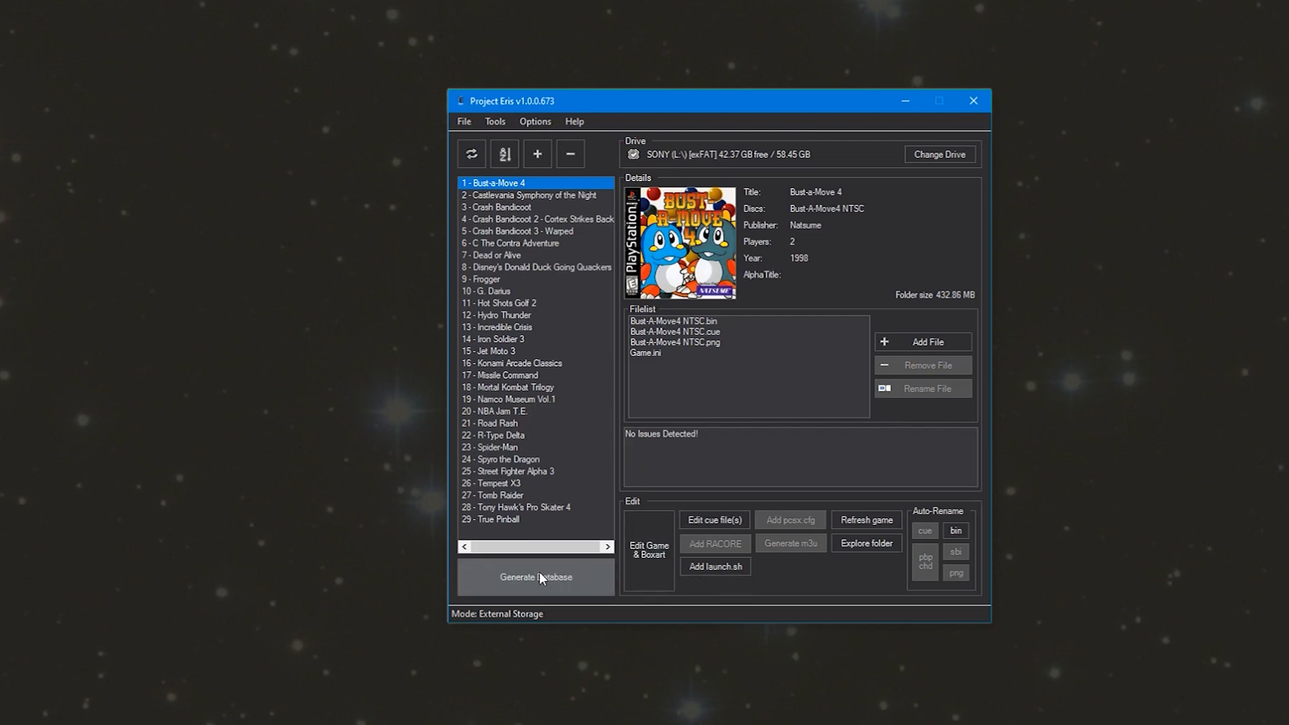
Regenerate the USB drive's game database for the full game list
left_click(584, 579)
left_click(829, 487)
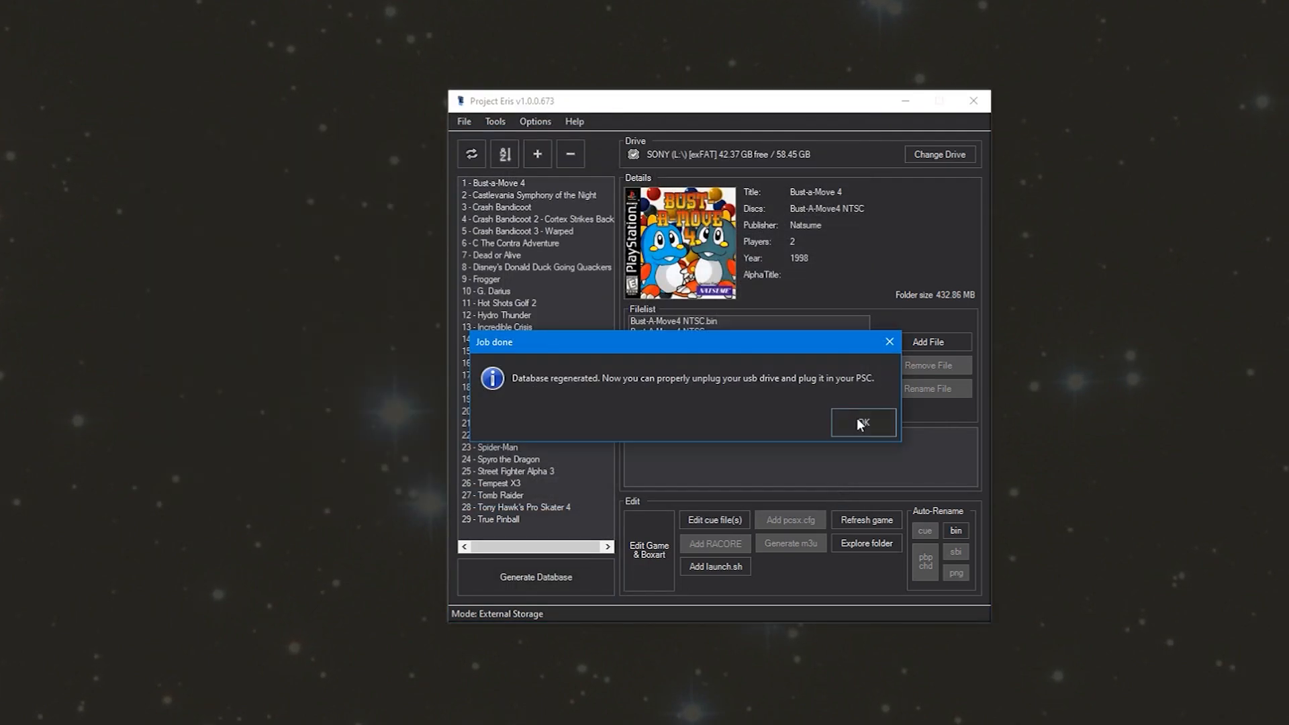
Dismiss the notice that closes the USB drive's database regeneration
left_click(858, 419)
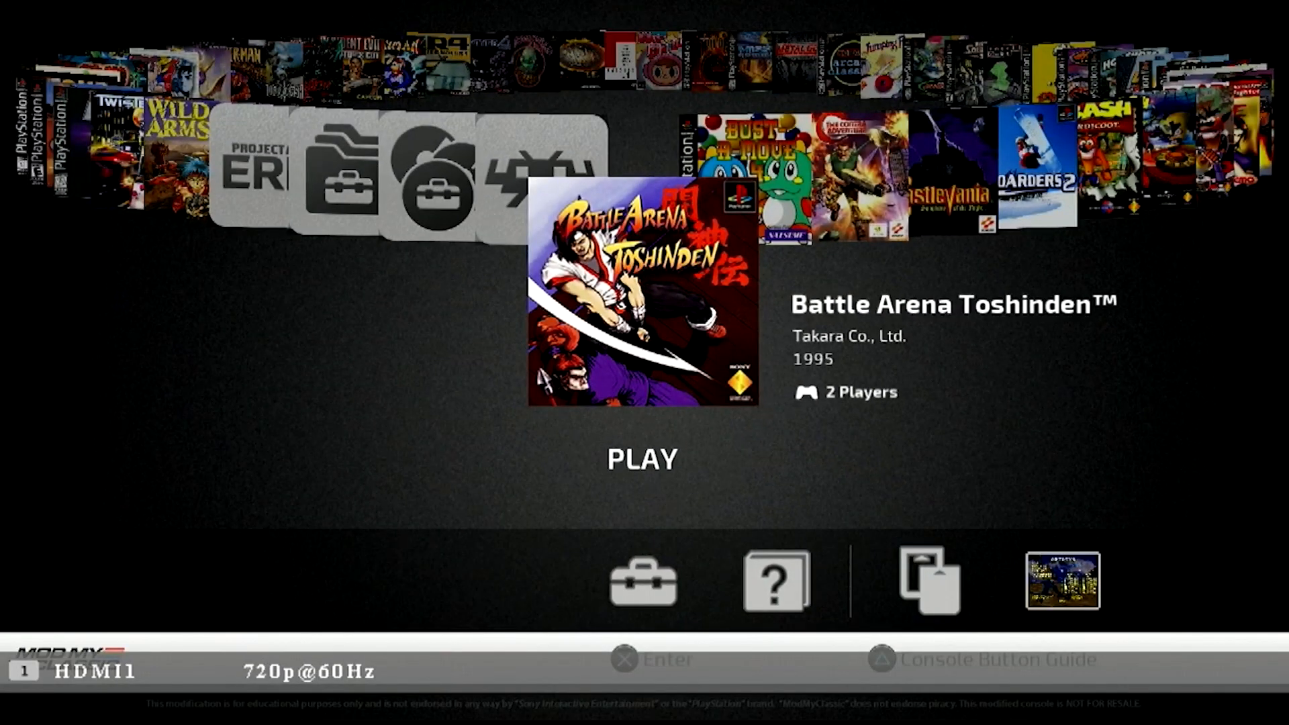
Browse the console's game carousel from Battle Arena Toshinden past Frogger to examine the added games
key("Right")
key("Right")
key("Right")
key("Right")
key("Right")
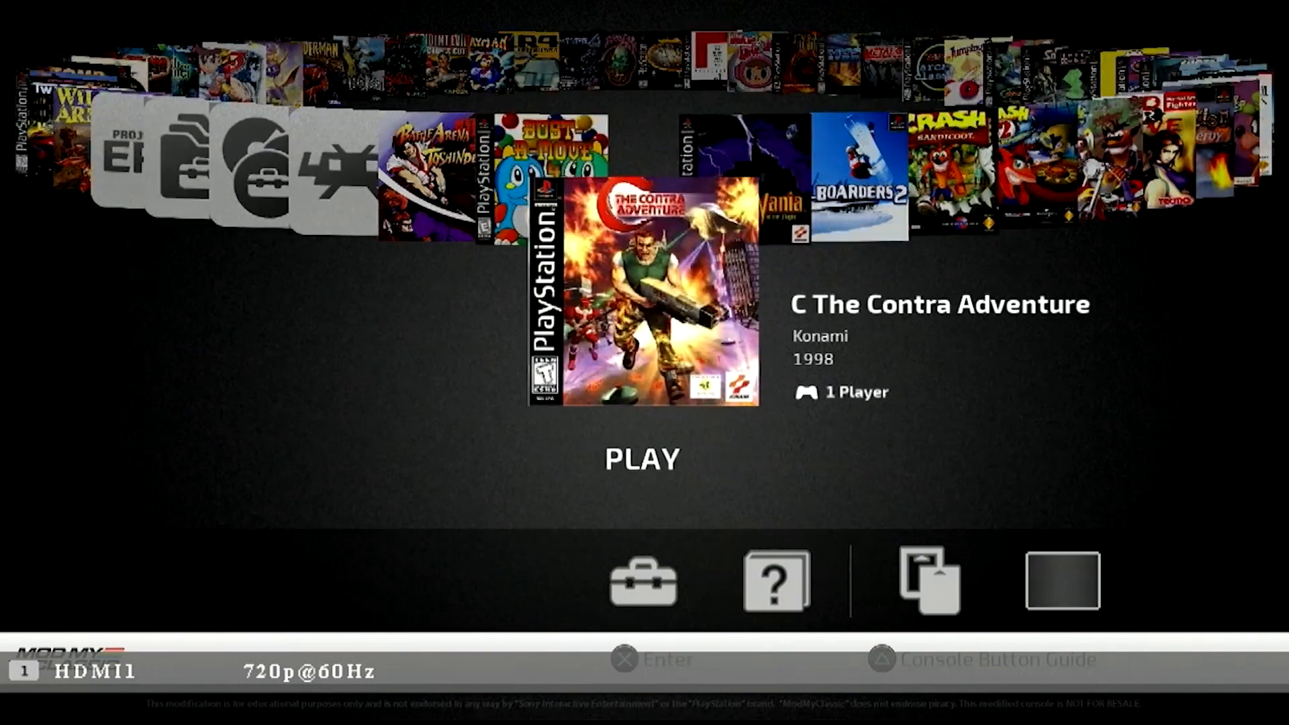
key("Right")
key("Right")
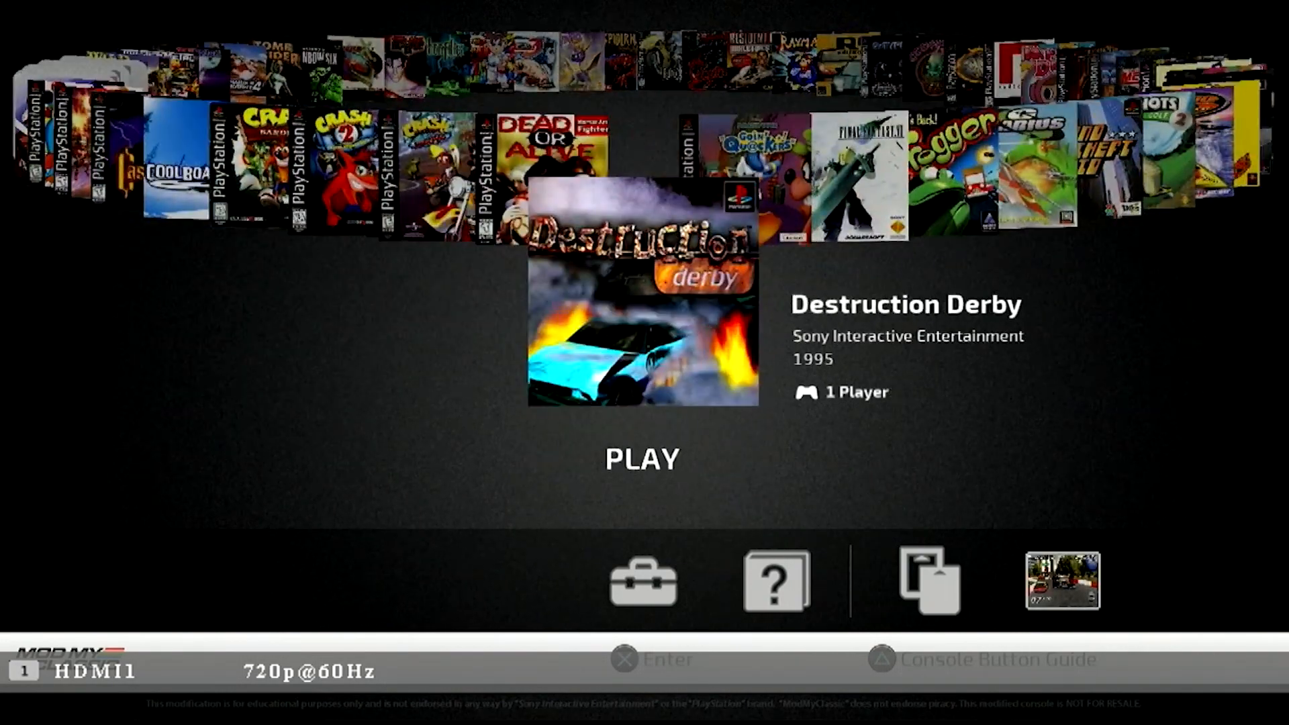
key("Right")
key("Right")
key("Right")
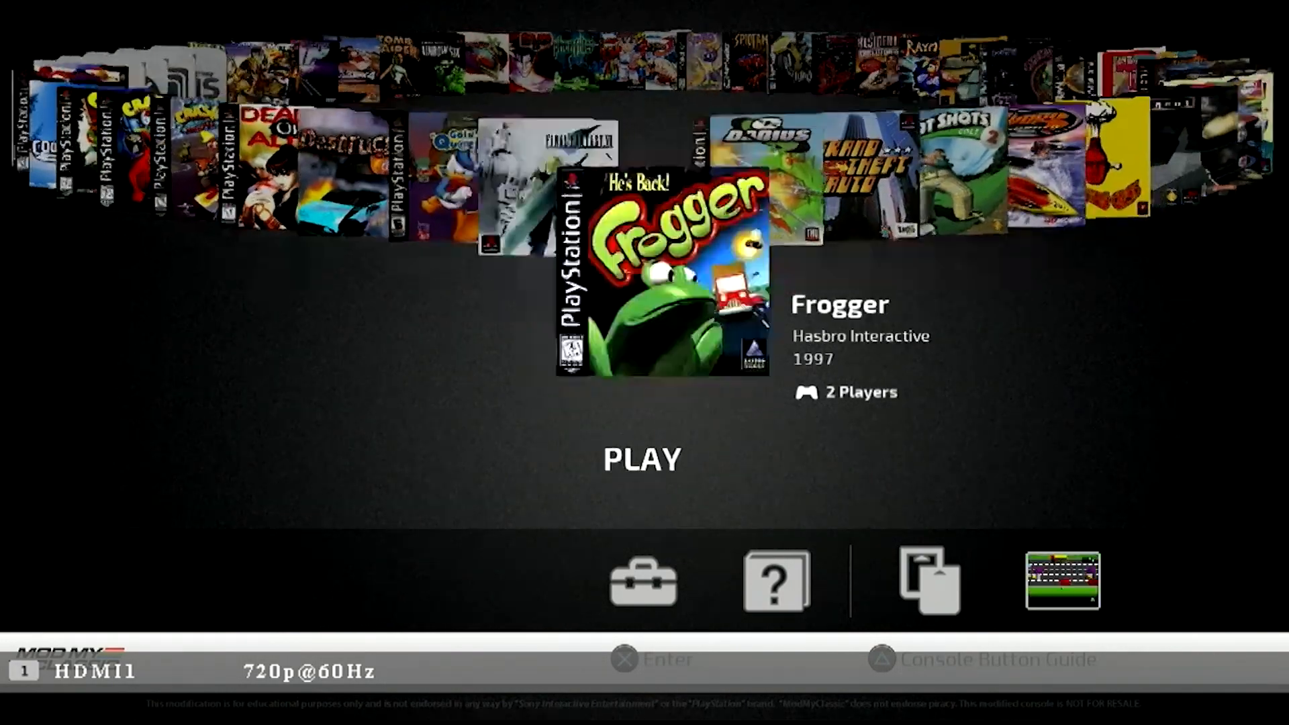
key("Right")
key("Right")
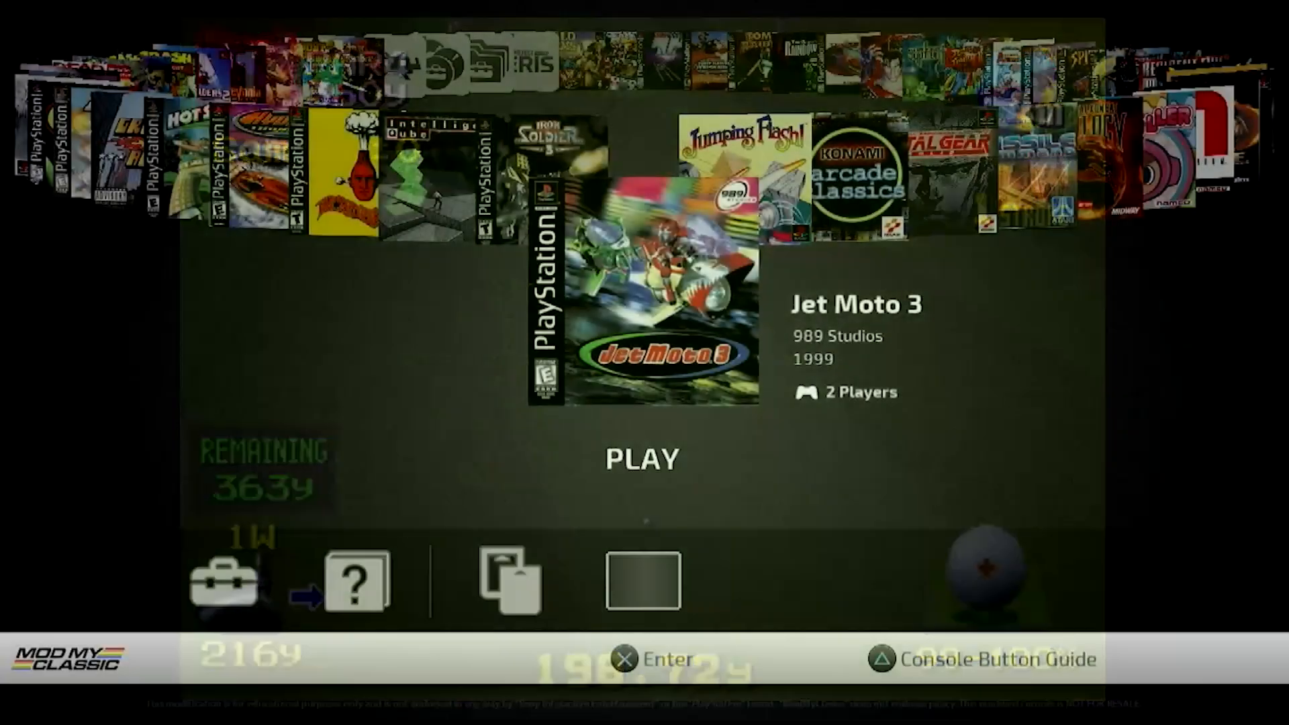
Examine the rest of the console's game carousel from Jet Moto 3 through Mr. Driller and Spider-Man to Tom Clancy's Rainbow Six
key("Right")
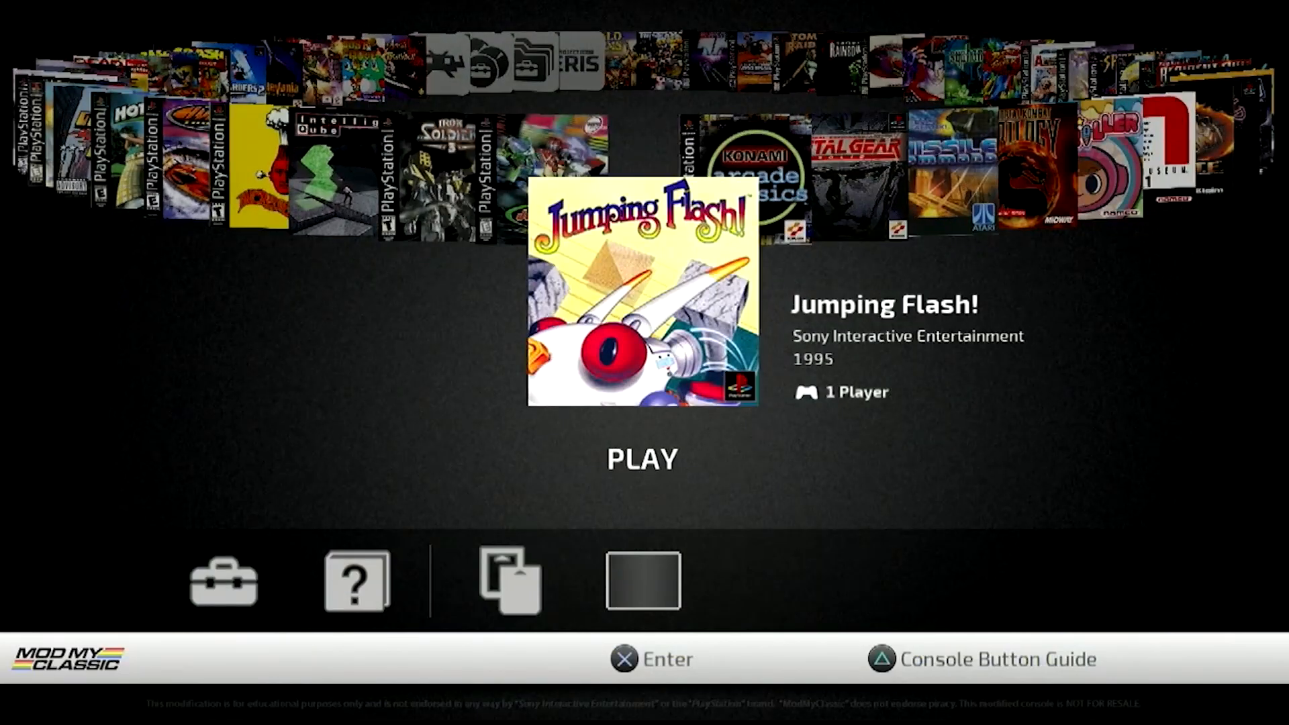
key("Right")
key("Right")
key("Right")
key("Right")
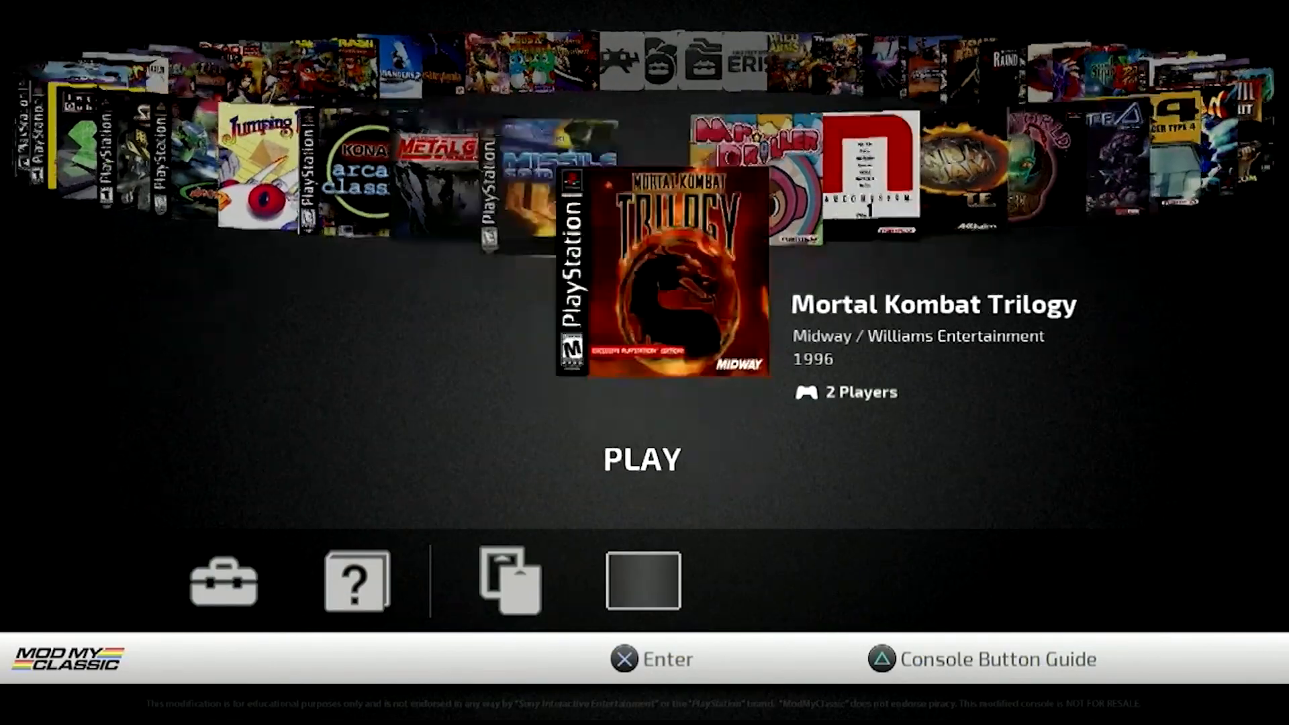
key("Right")
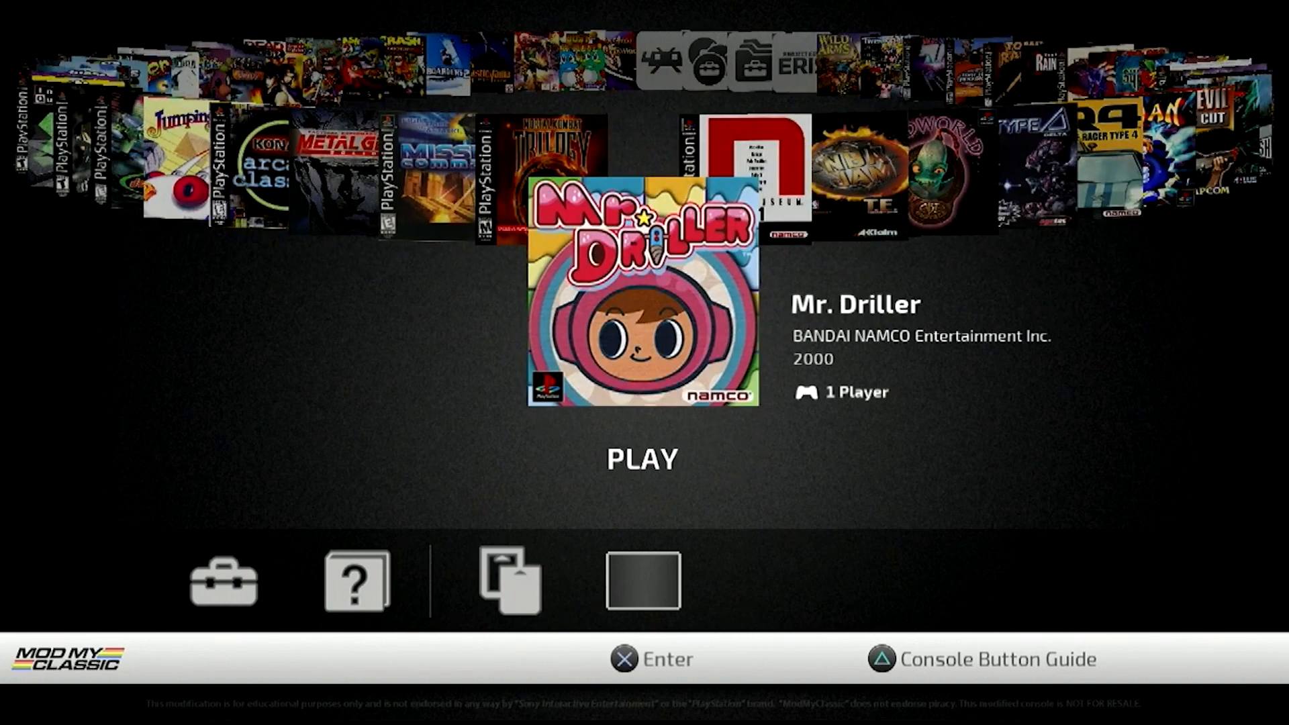
key("Right")
key("Right")
key("Right")
key("Right")
key("Right")
key("Right")
key("Right")
key("Right")
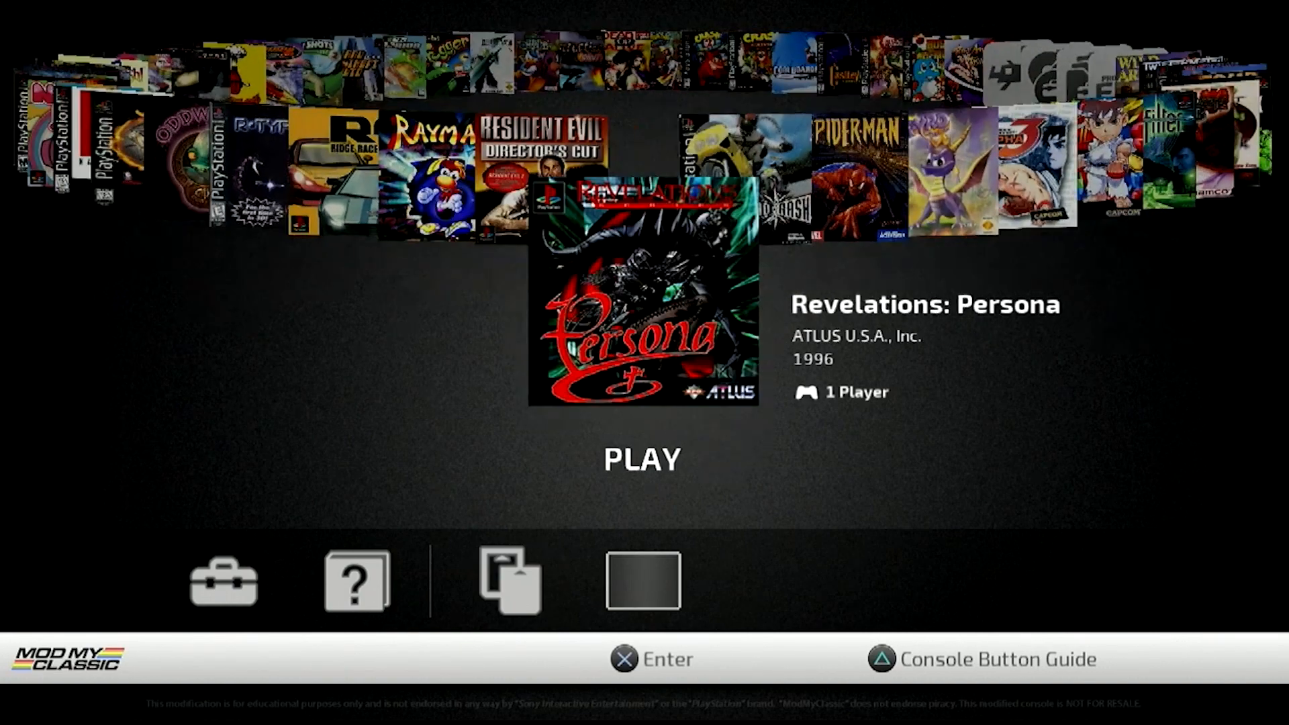
key("Right")
key("Right")
key("Right")
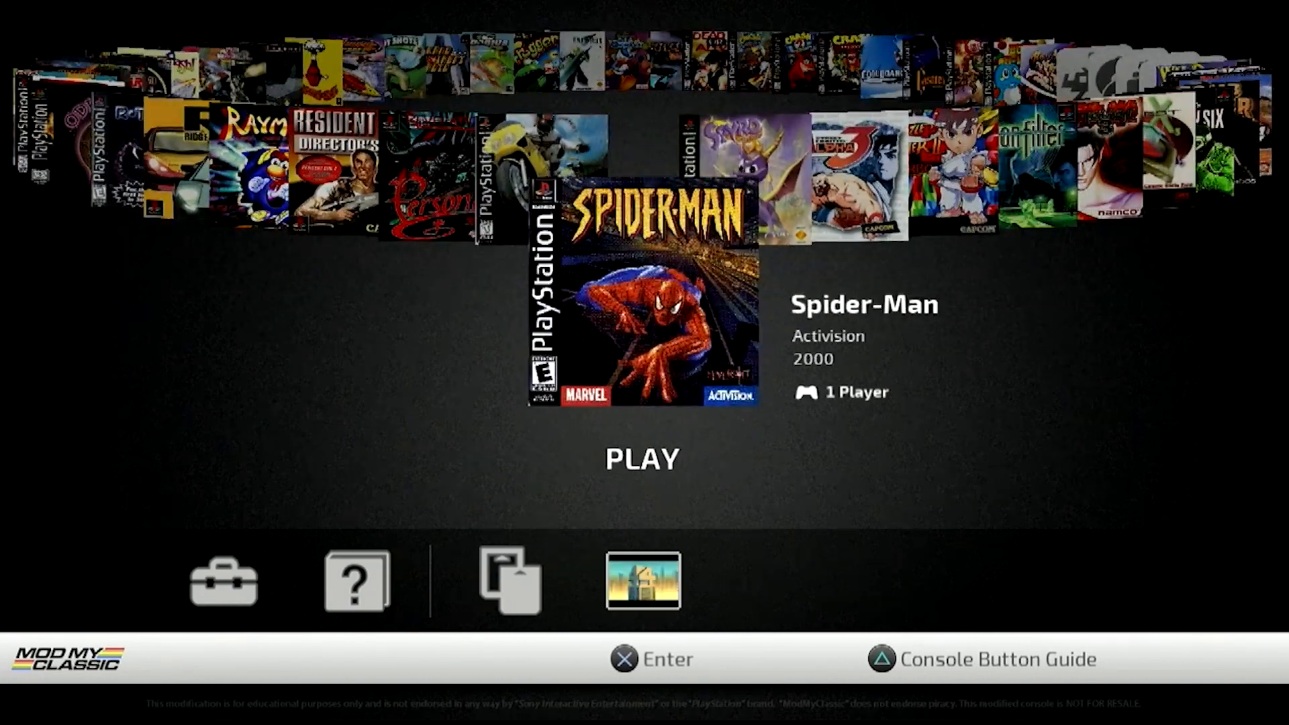
key("Right")
key("Right")
key("Right")
key("Right")
key("Right")
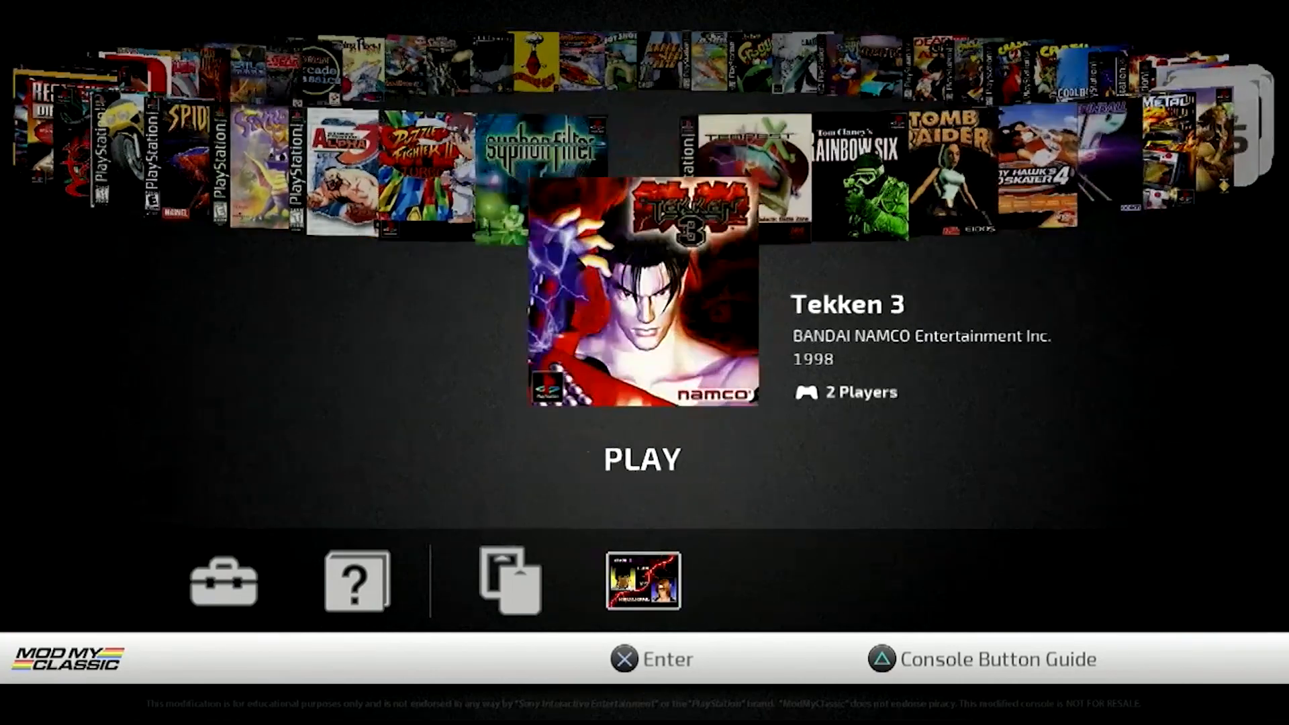
key("Right")
key("Right")
key("Left")
key("Left")
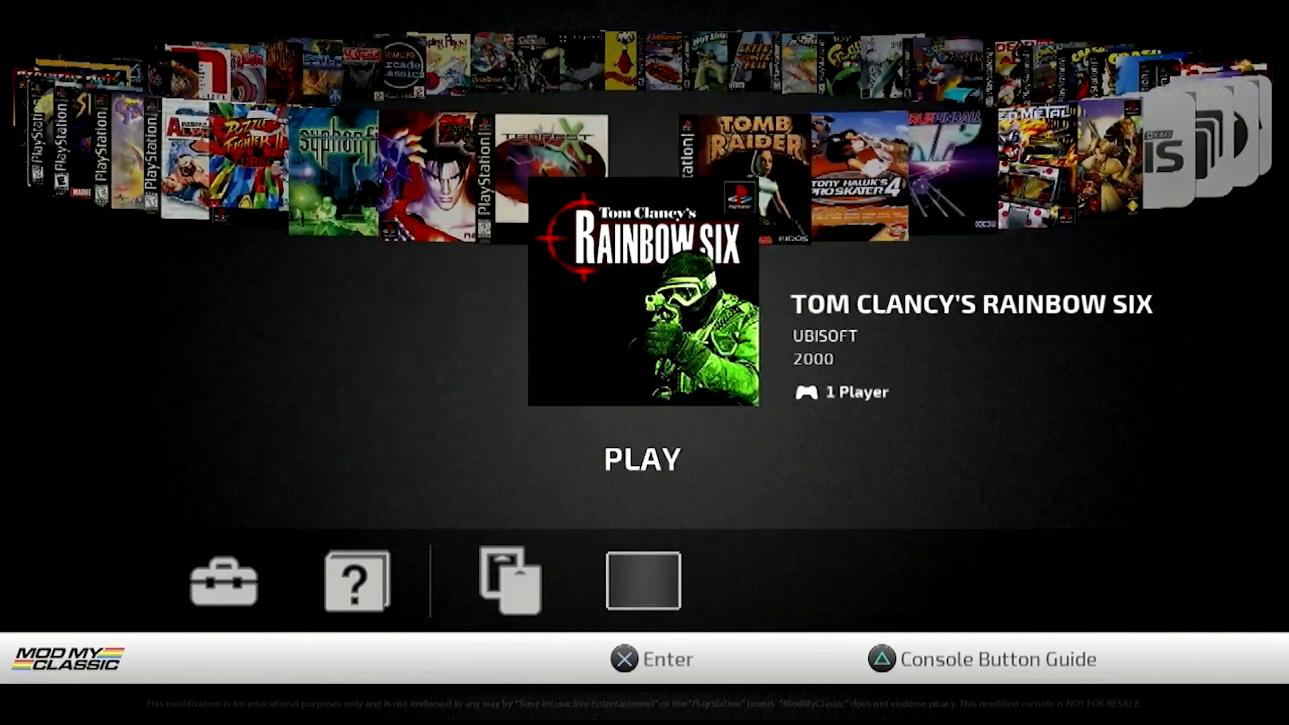